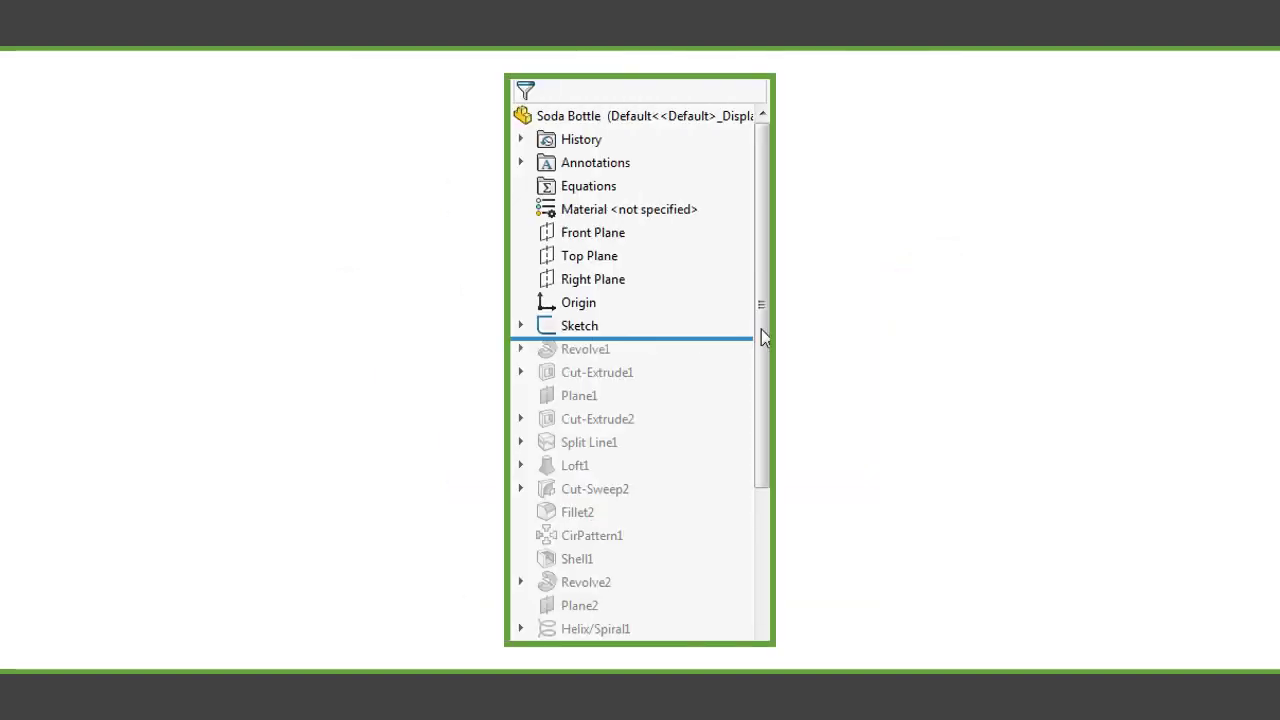
Roll the history forward past Revolve1, Cut-Extrude1 and Loft1 to the bottom of the tree.
left_click_drag(760, 337, 743, 360)
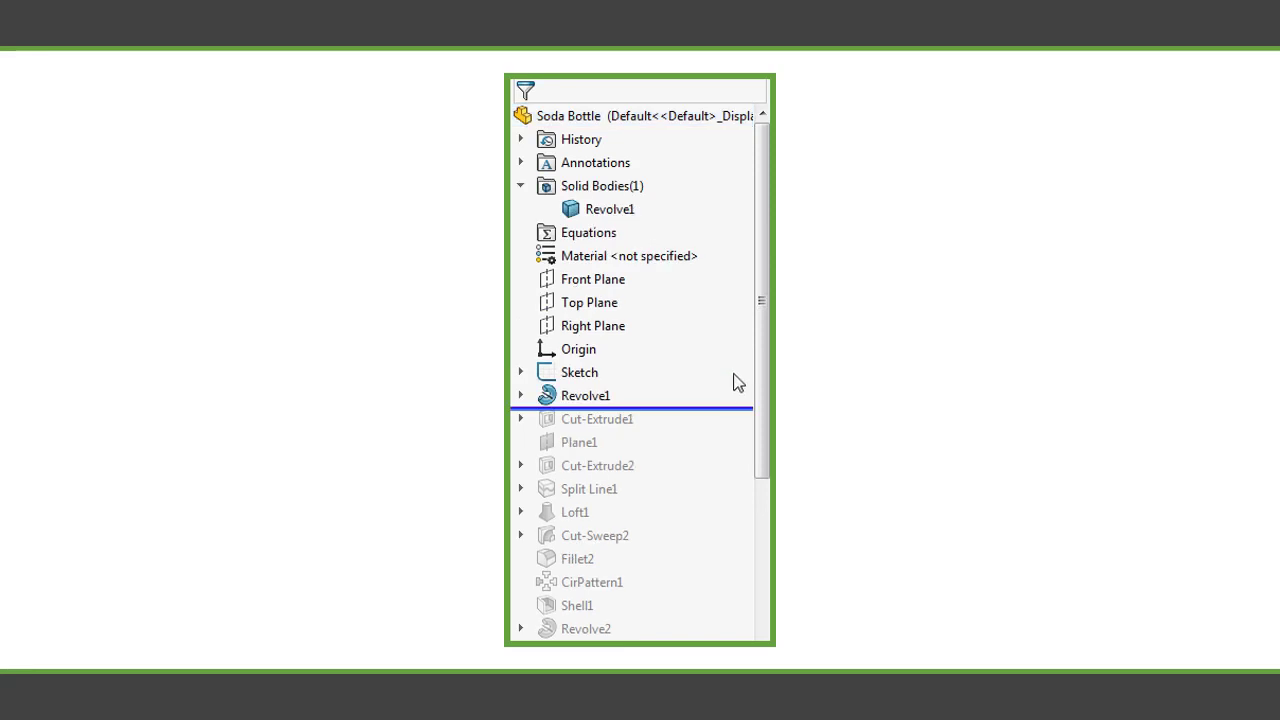
left_click_drag(734, 405, 713, 537)
left_click_drag(470, 525, 465, 610)
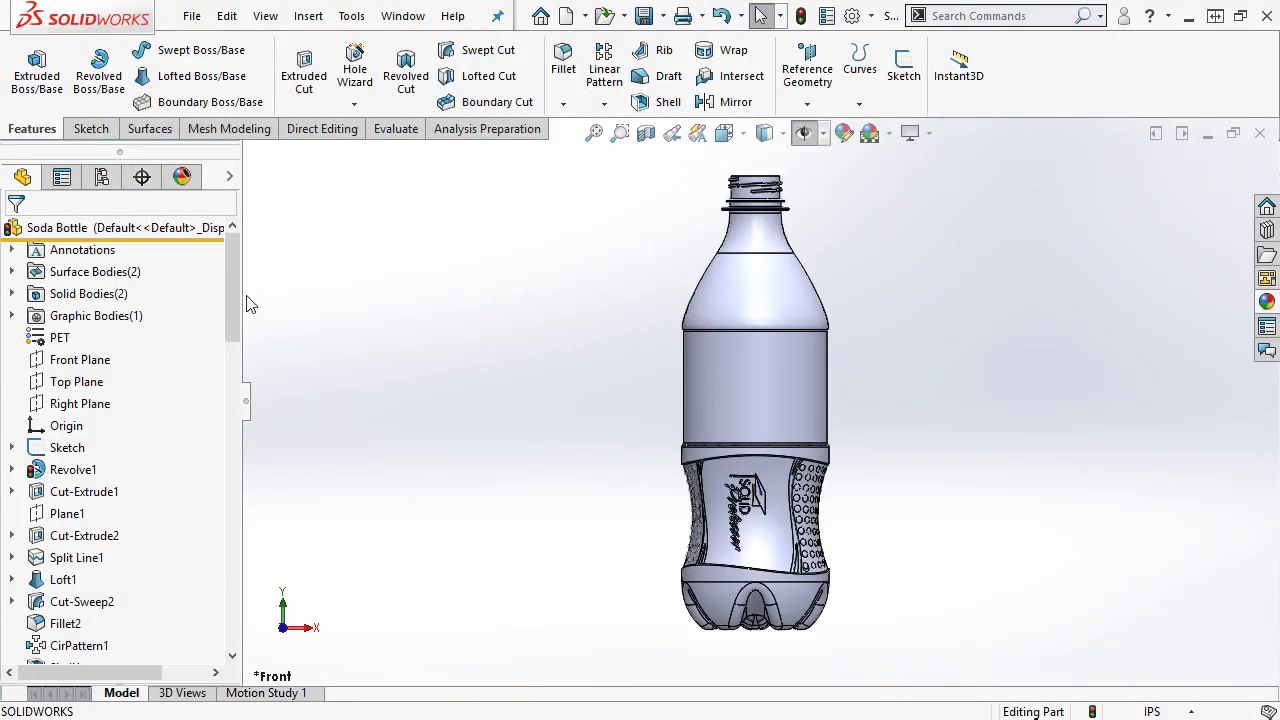
Roll the feature history back to just after the Sketch feature.
scroll(240, 317, "down", 1)
left_click_drag(240, 317, 238, 617)
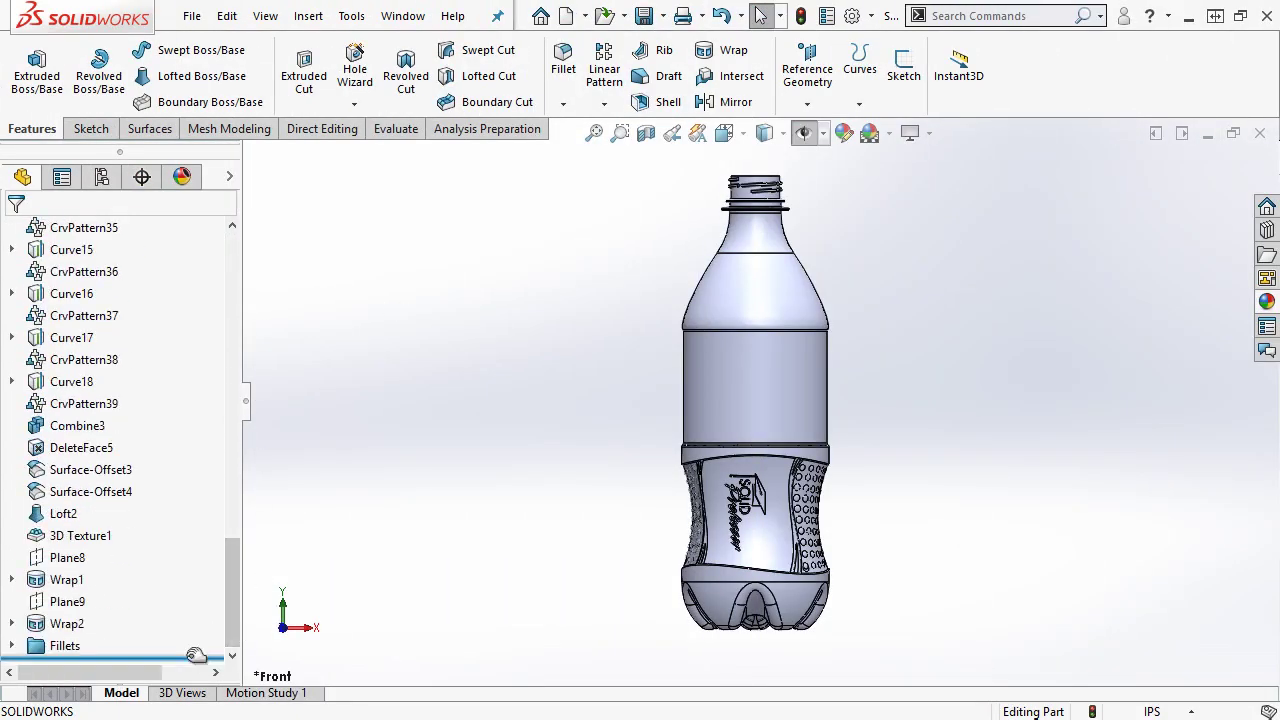
mouse_move(195, 658)
left_mouse_down()
mouse_move(170, 105)
mouse_move(106, 452)
left_mouse_up()
left_click(11, 403)
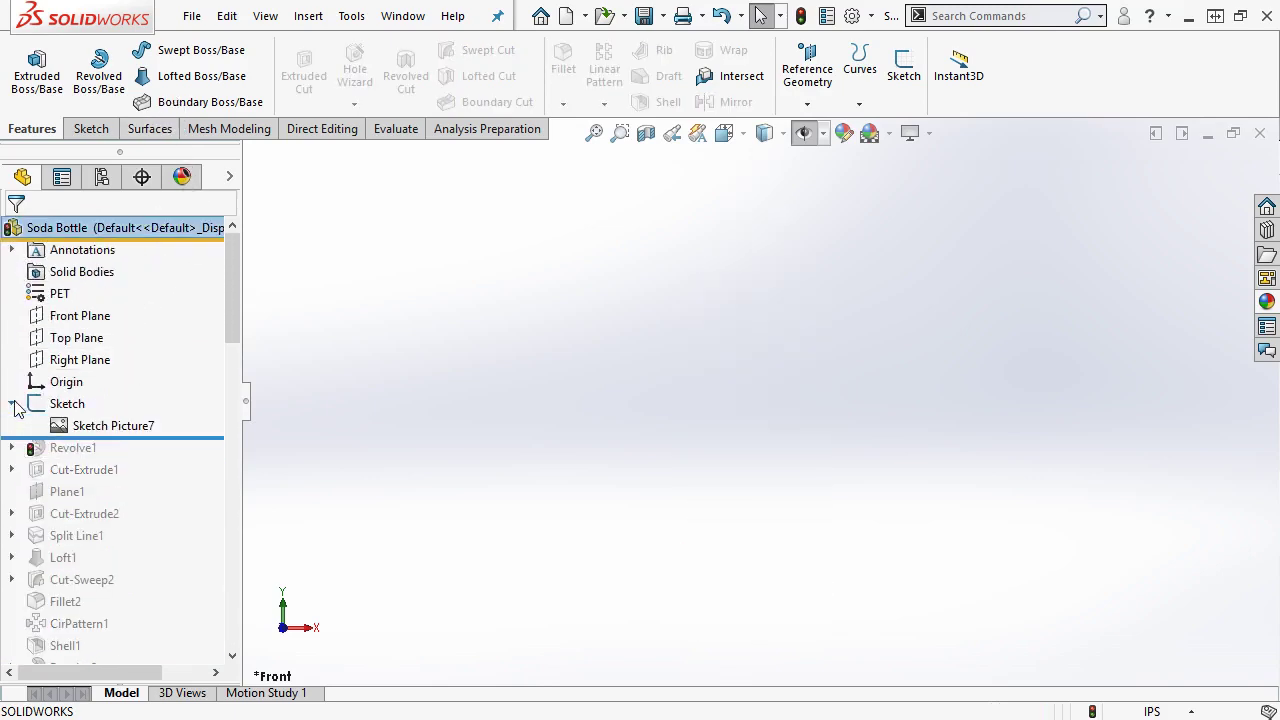
Edit the Sketch and inspect the Sketch Picture7 reference bottle image.
left_click(67, 404)
left_click(63, 346)
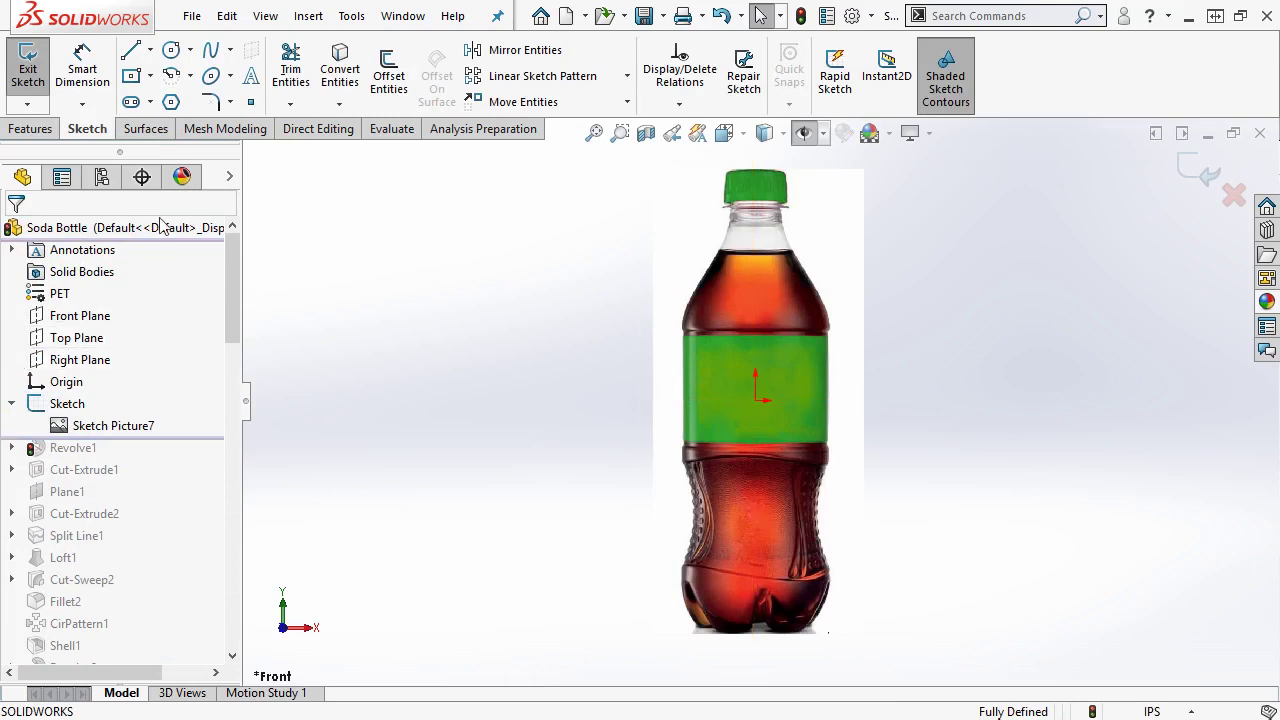
left_click(351, 16)
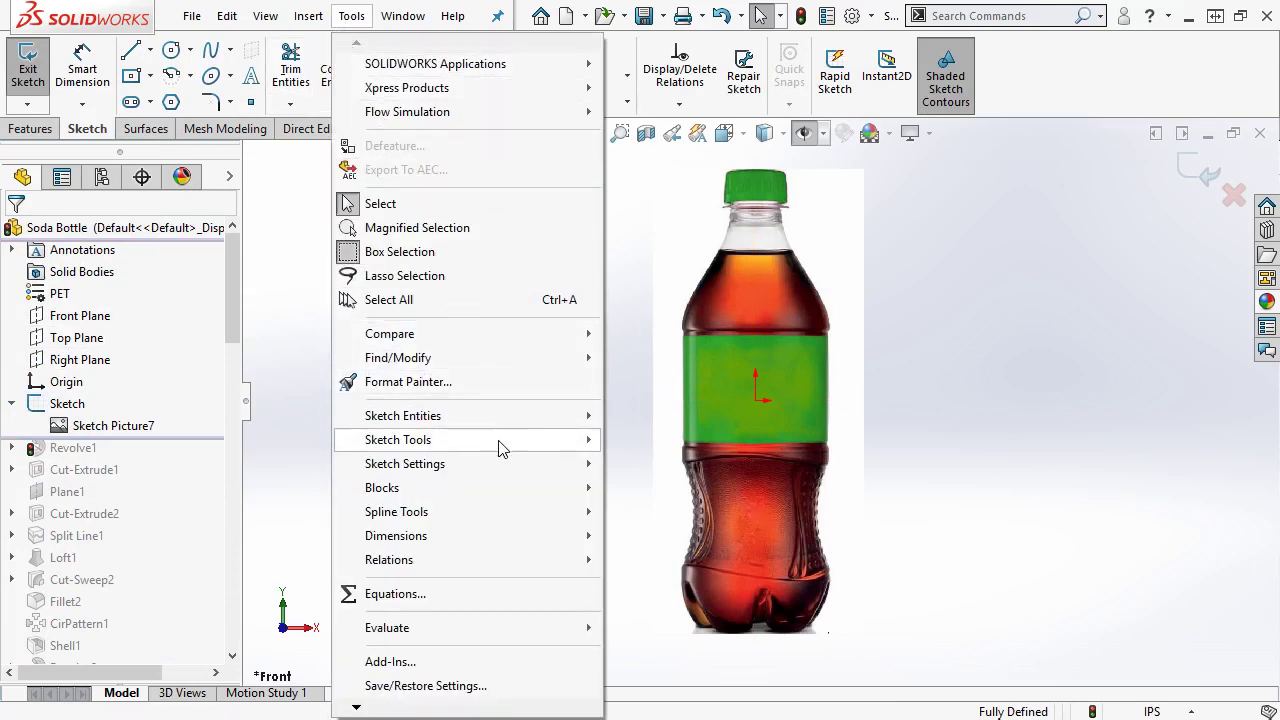
mouse_move(497, 440)
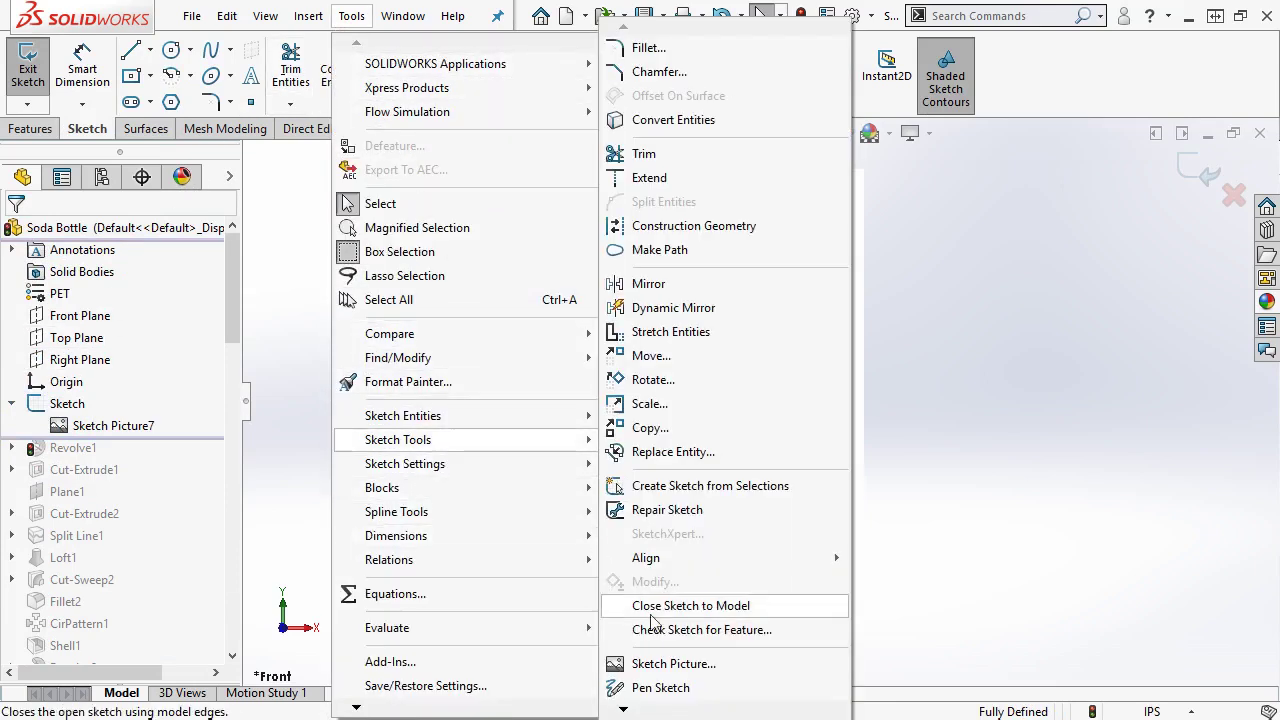
left_click(903, 537)
left_click(786, 526)
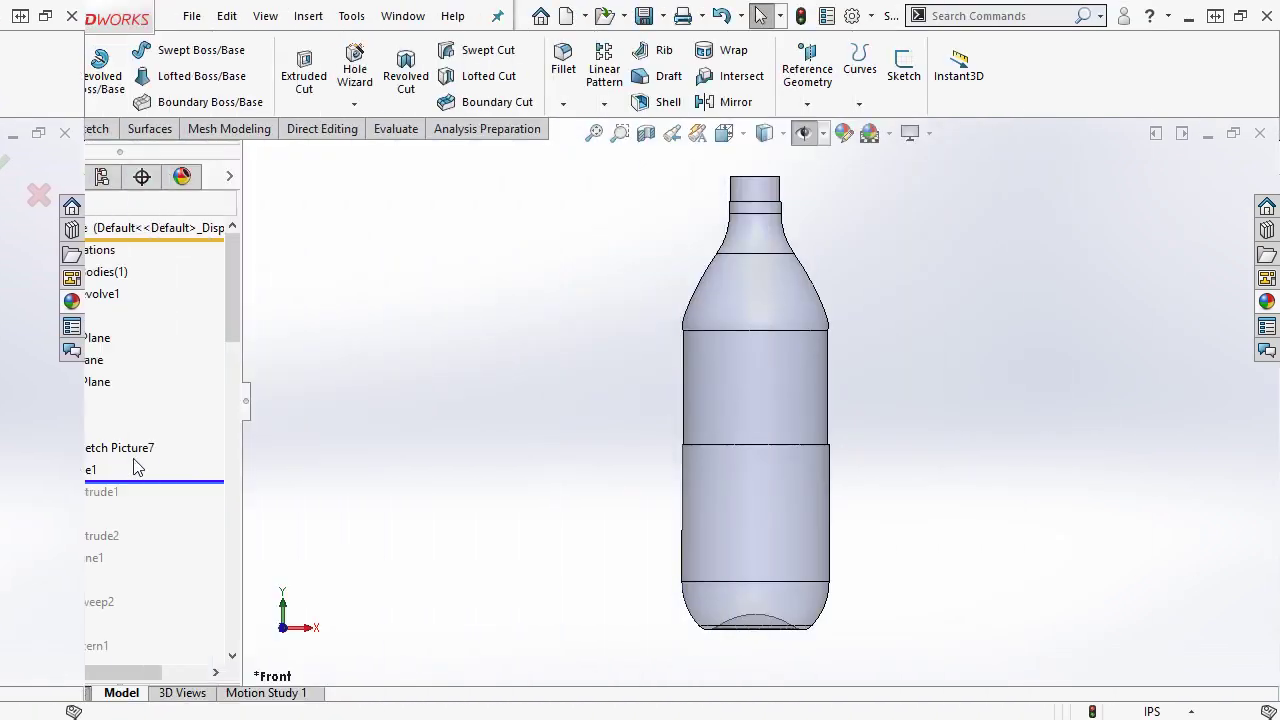
Inspect Revolve1's Sketch1 profile up close, exit it, and switch to Front view.
left_click(11, 469)
left_click(80, 491)
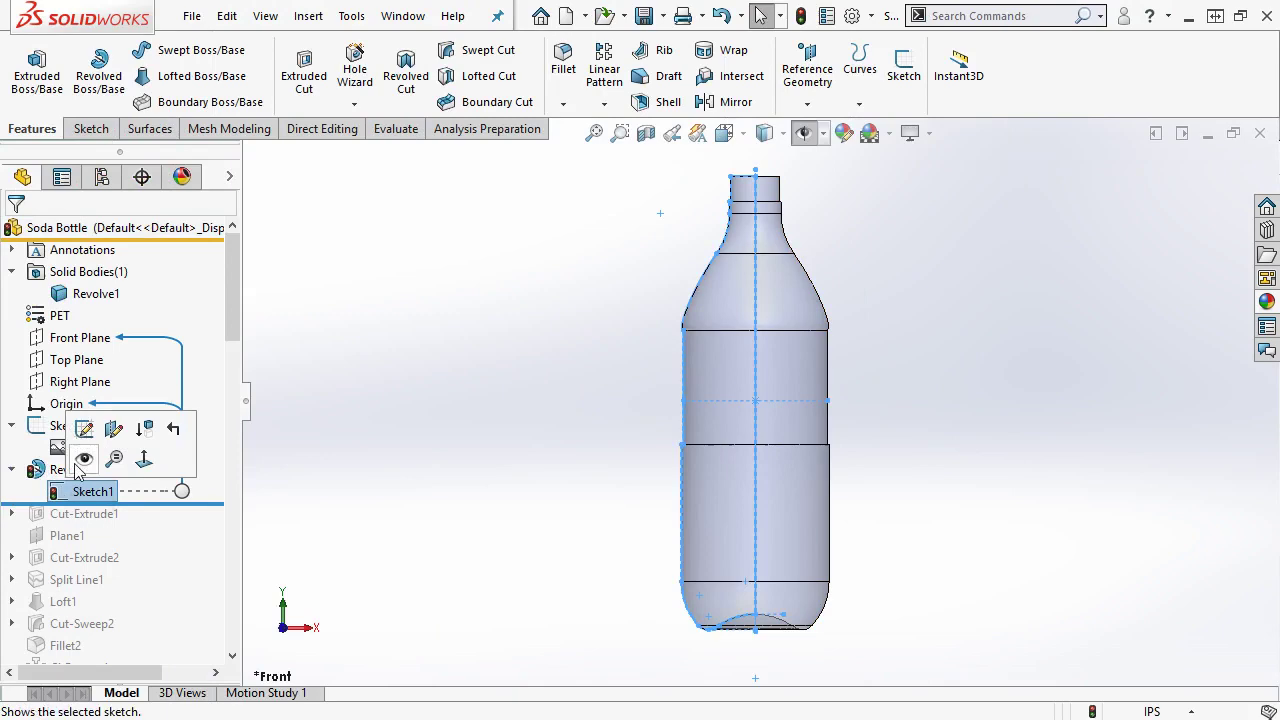
left_click(84, 430)
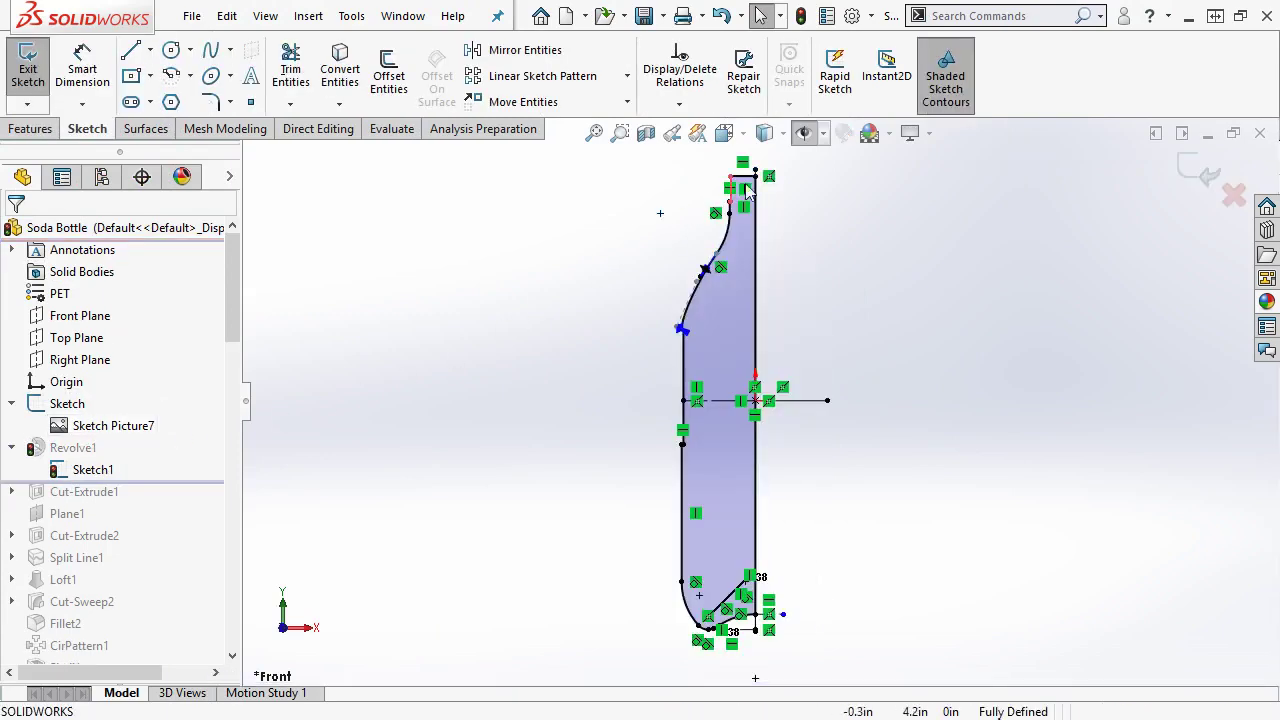
scroll(735, 295, "down", 5)
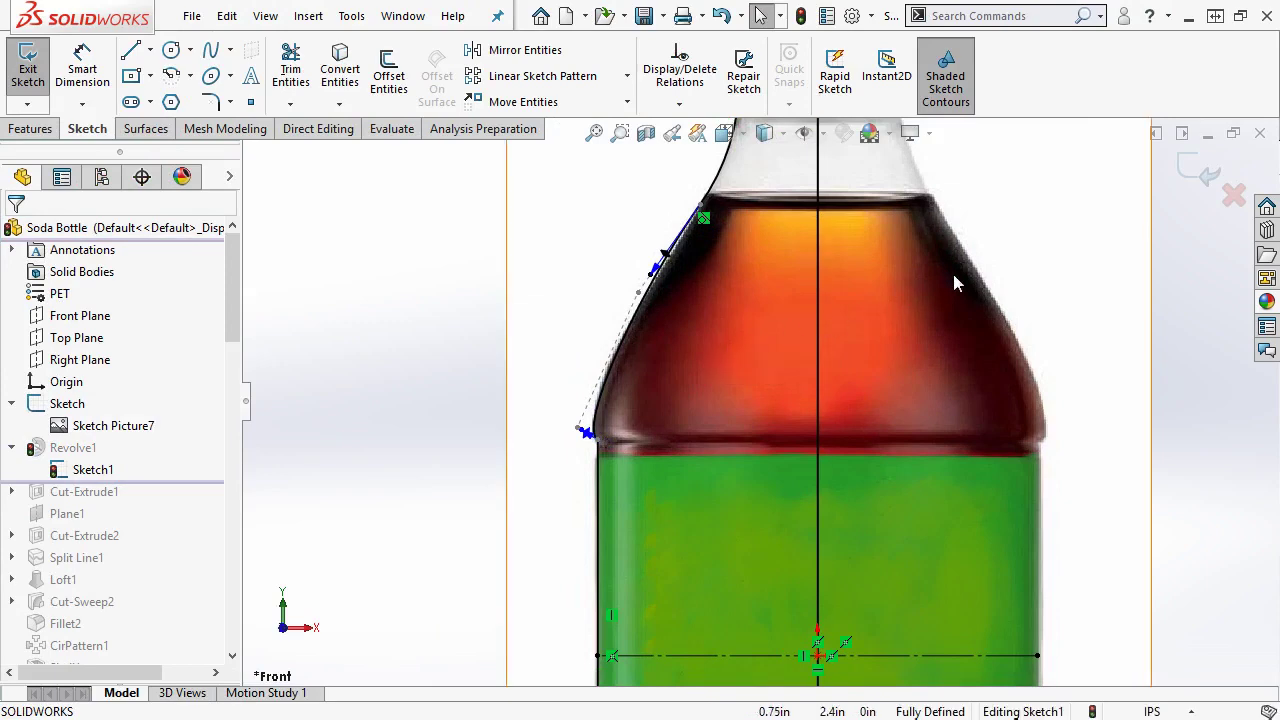
left_click(1228, 200)
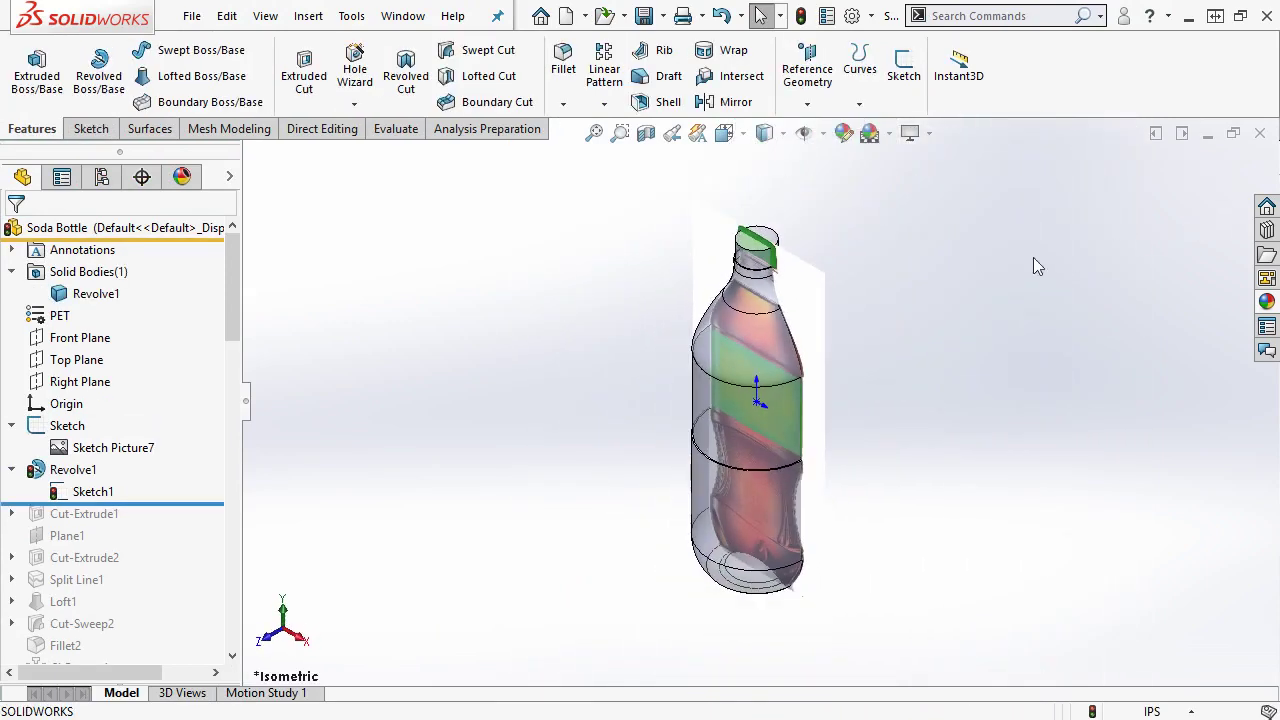
key("ctrl+1")
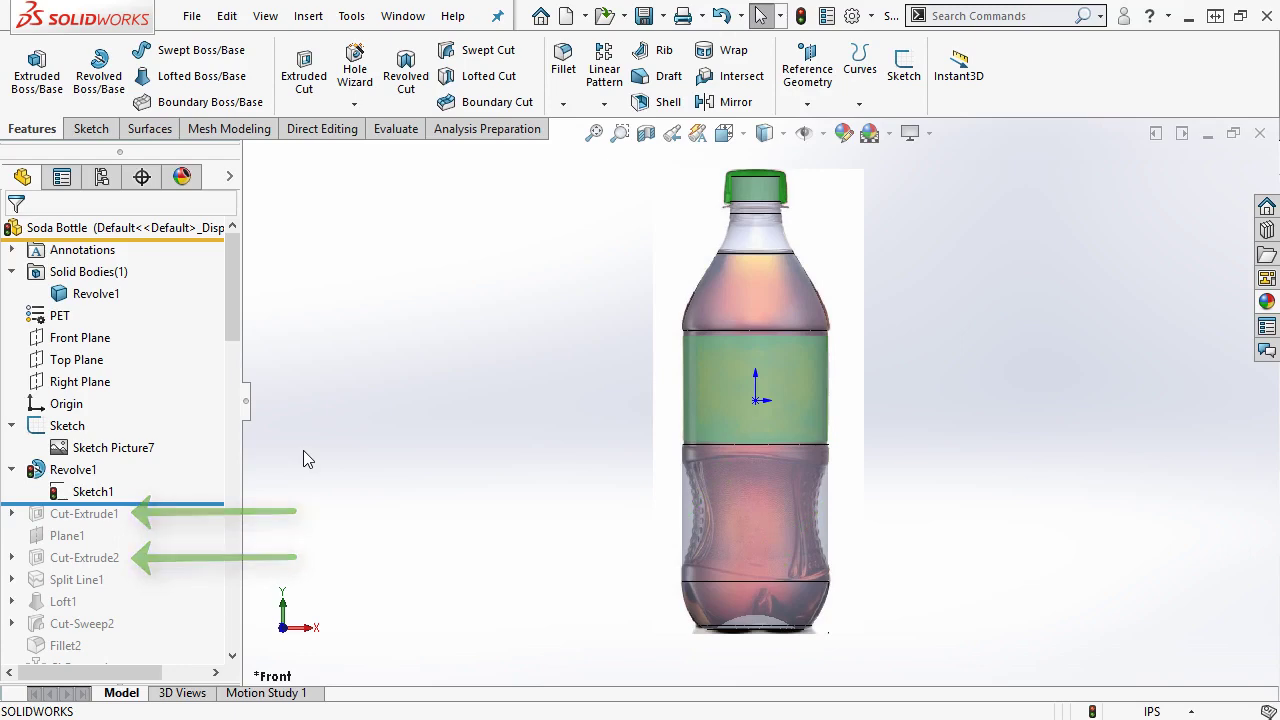
Restore Cut-Extrude1 and display Sketch2's dimensions for the first cut.
left_click(205, 506)
mouse_move(205, 506)
left_mouse_down()
mouse_move(70, 548)
mouse_move(63, 565)
left_mouse_up()
left_click(77, 560)
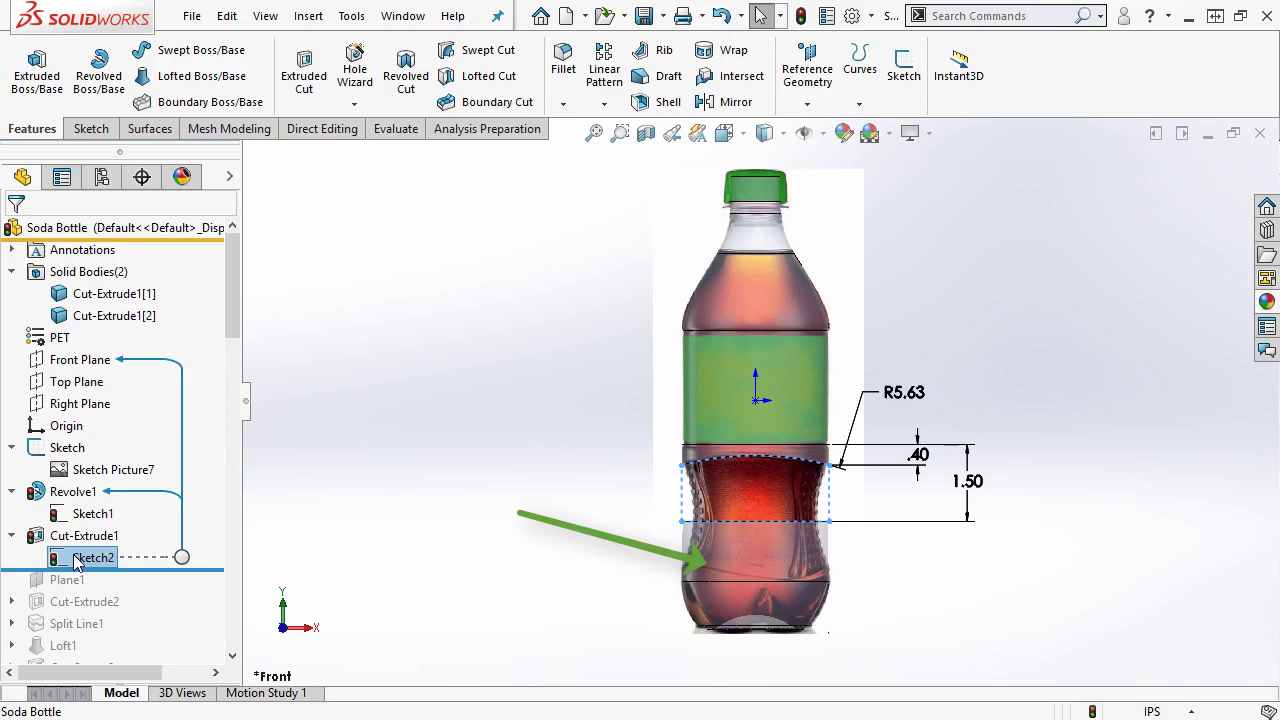
Restore Plane1, review its definition without changes, and view the model normal to it.
left_click_drag(80, 569, 93, 588)
left_click(85, 580)
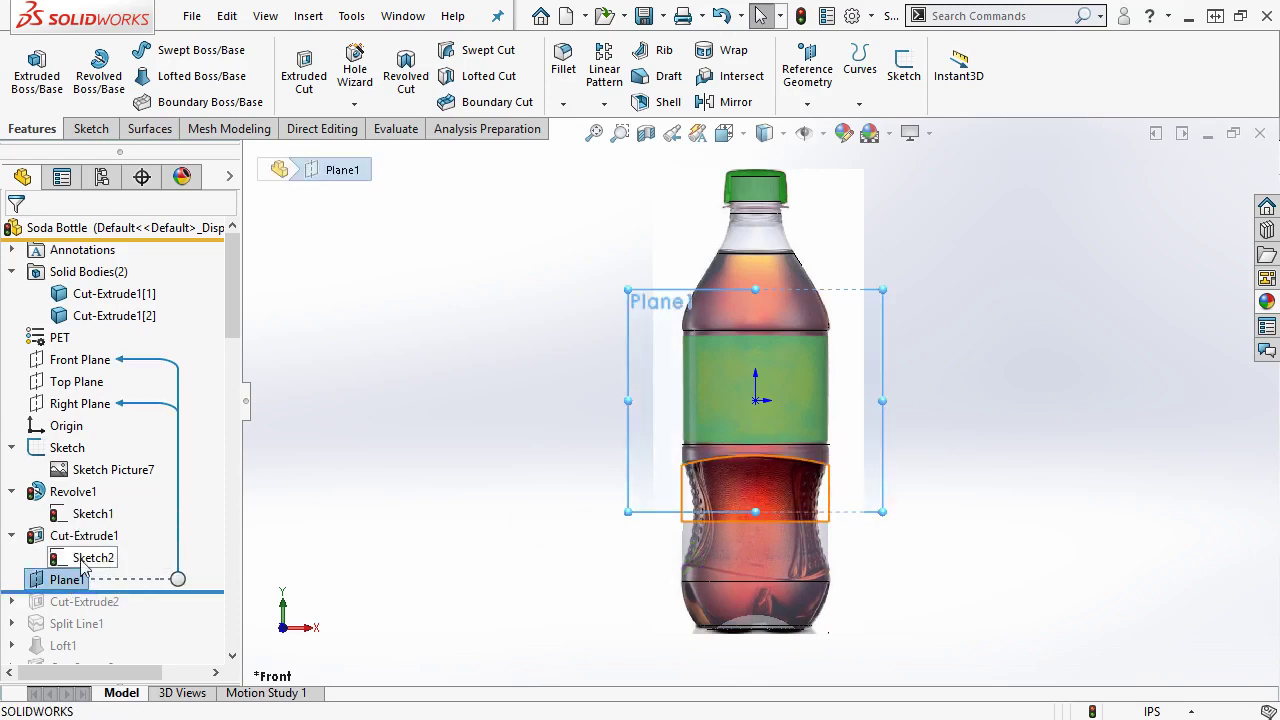
left_click(50, 515)
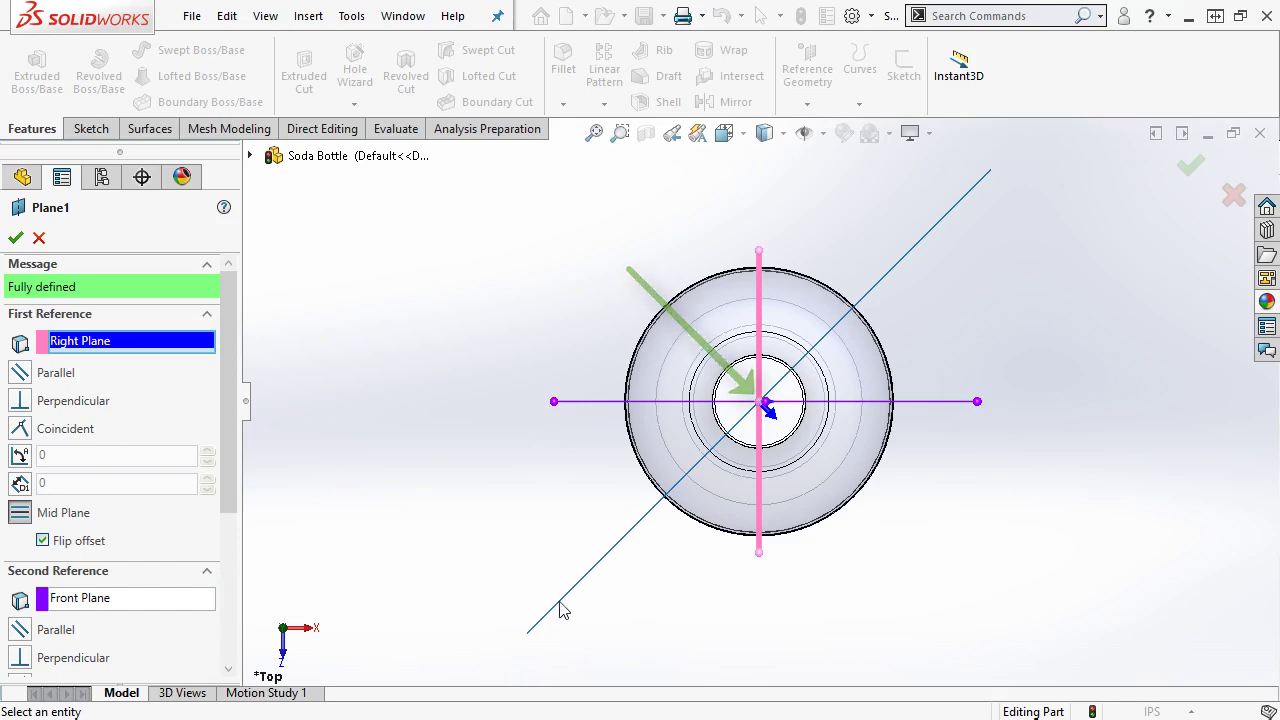
left_click(39, 238)
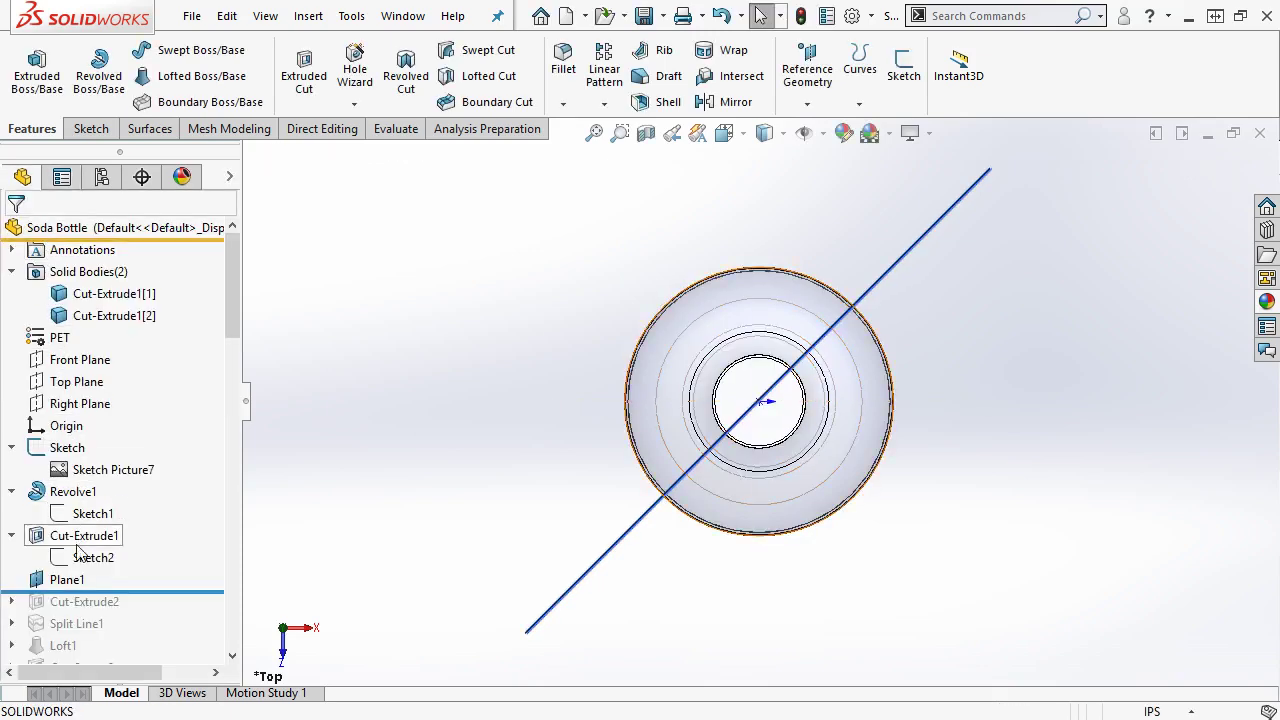
left_click(67, 579)
left_click(177, 558)
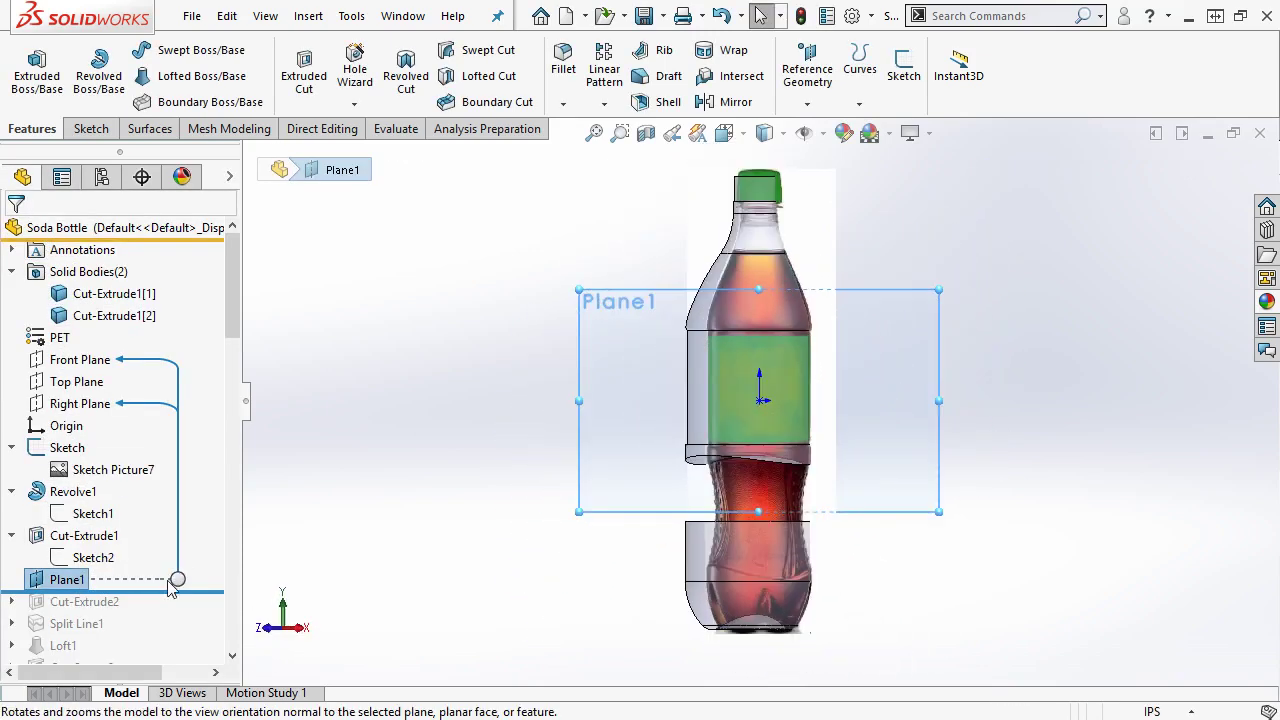
Restore Cut-Extrude2, show Sketch3's dimensions, and roll forward toward Loft1.
left_click_drag(175, 590, 57, 612)
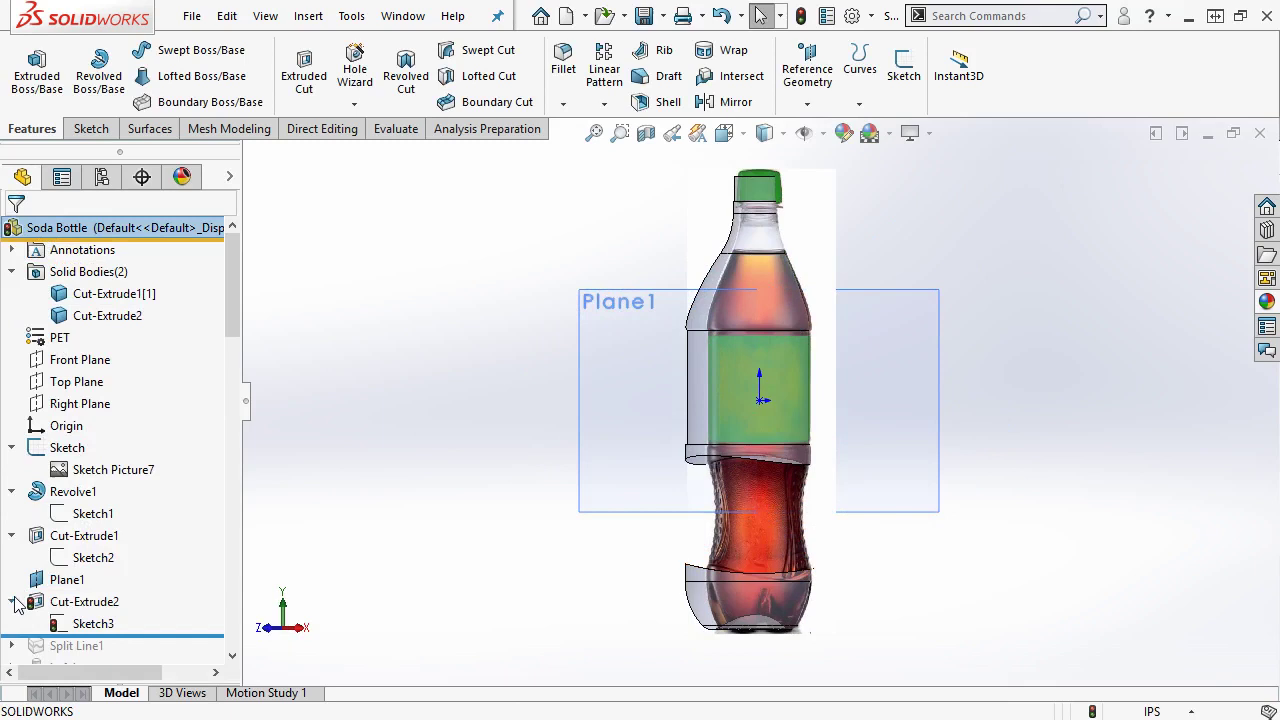
left_click(86, 624)
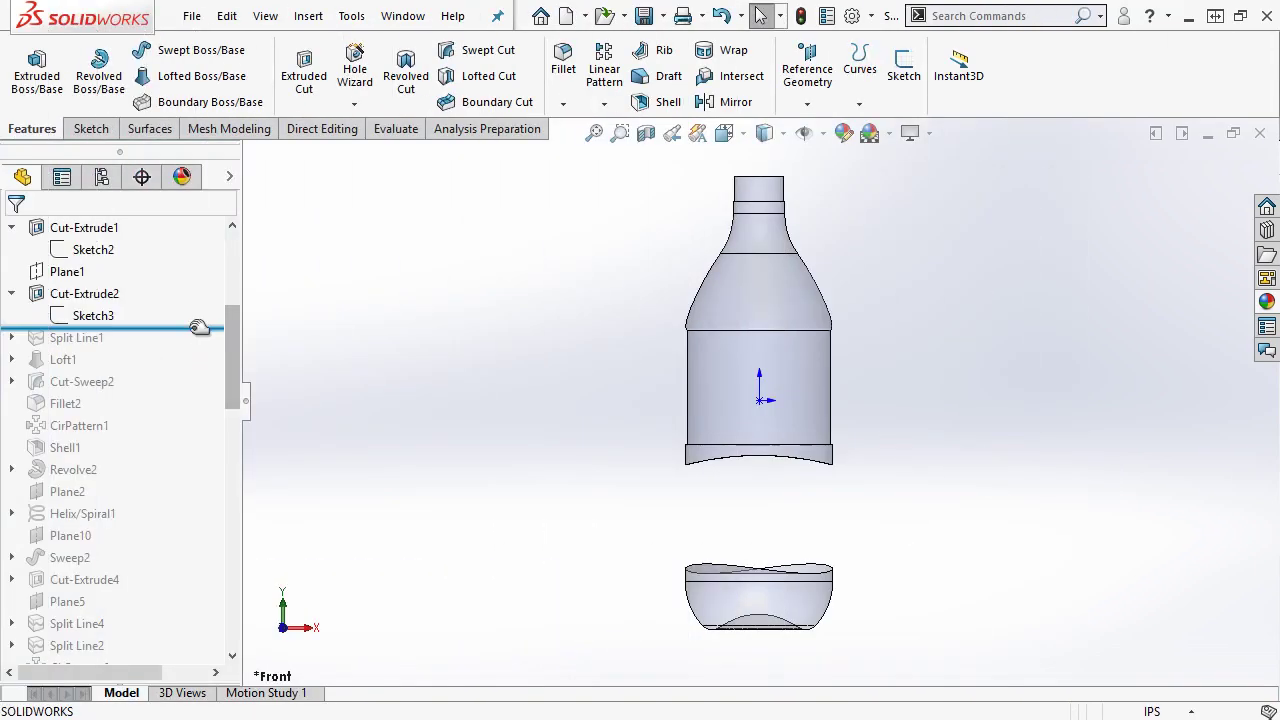
left_click_drag(200, 329, 190, 366)
Restore Loft1 and review its Sketch6, then rebuild the loft.
left_click(12, 338)
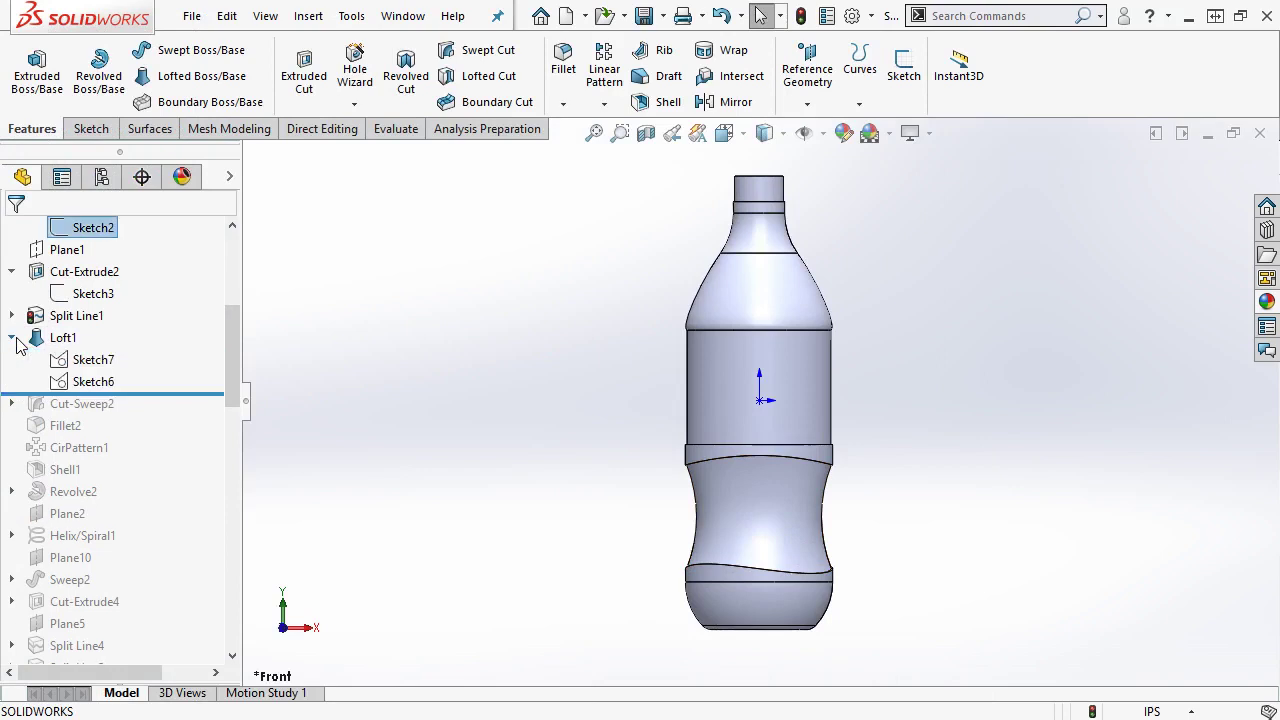
left_click(72, 383)
left_click(86, 330)
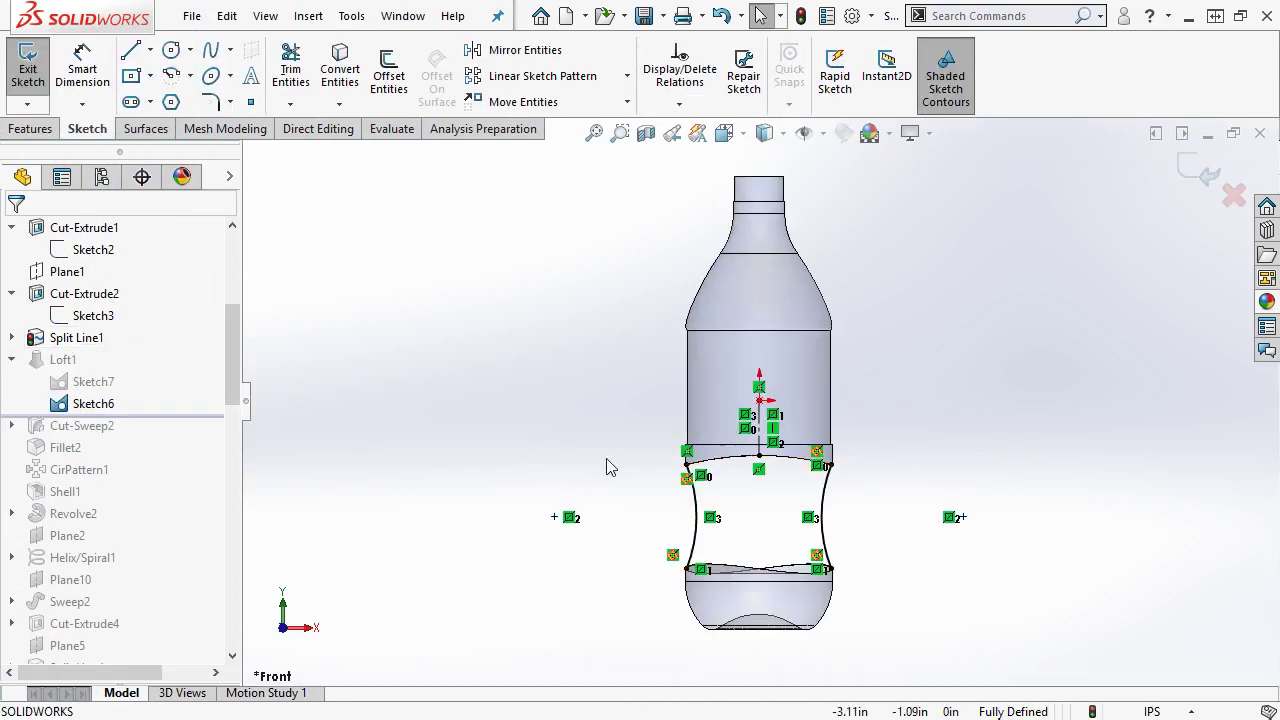
scroll(687, 472, "down", 5)
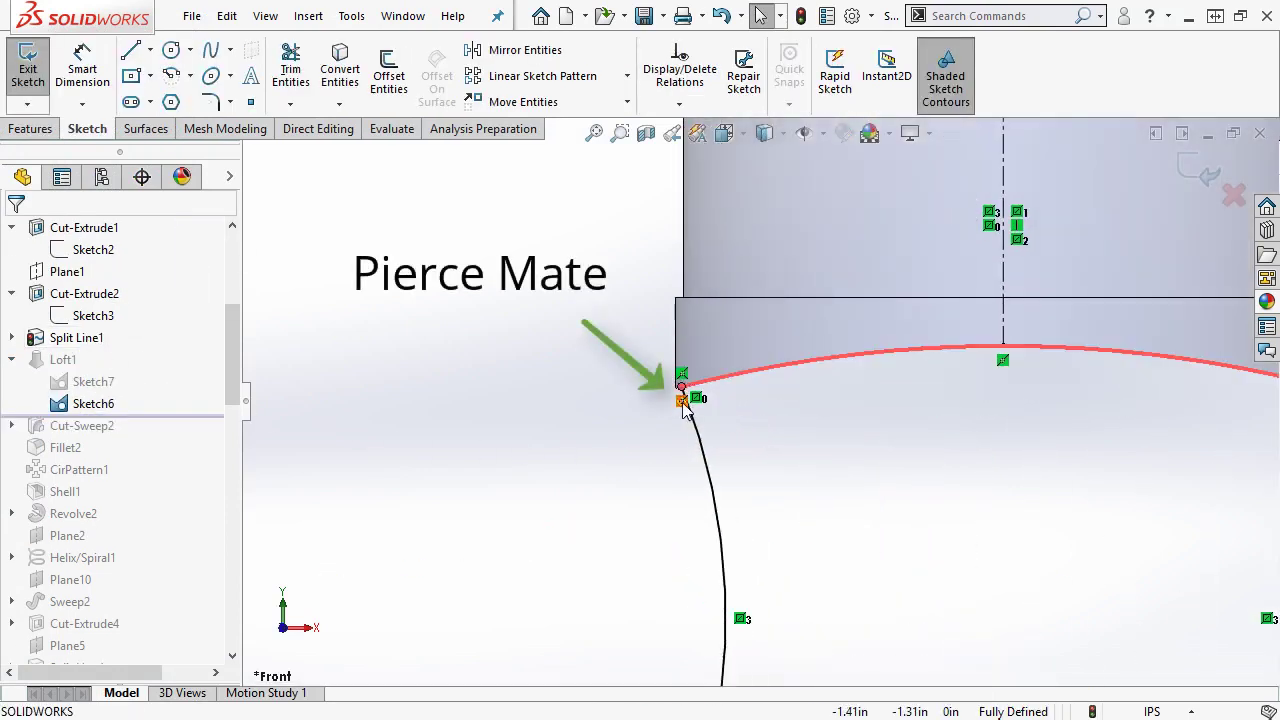
mouse_move(685, 409)
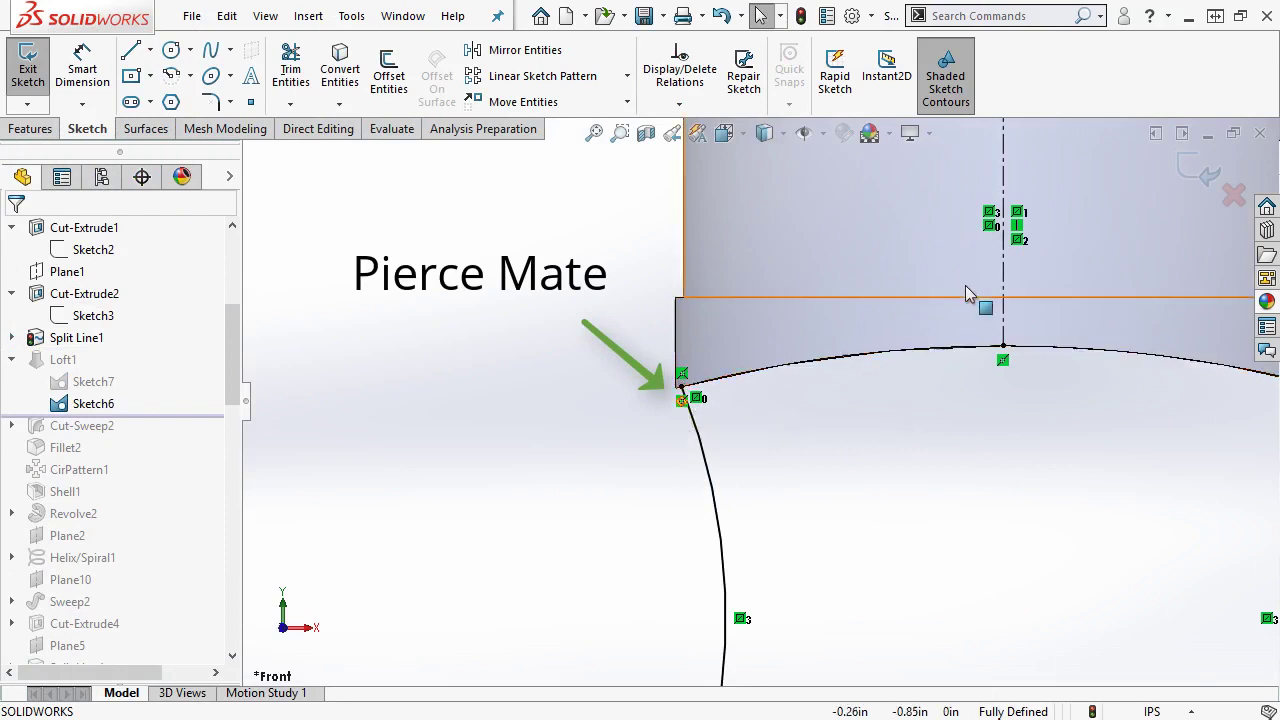
left_click(1232, 197)
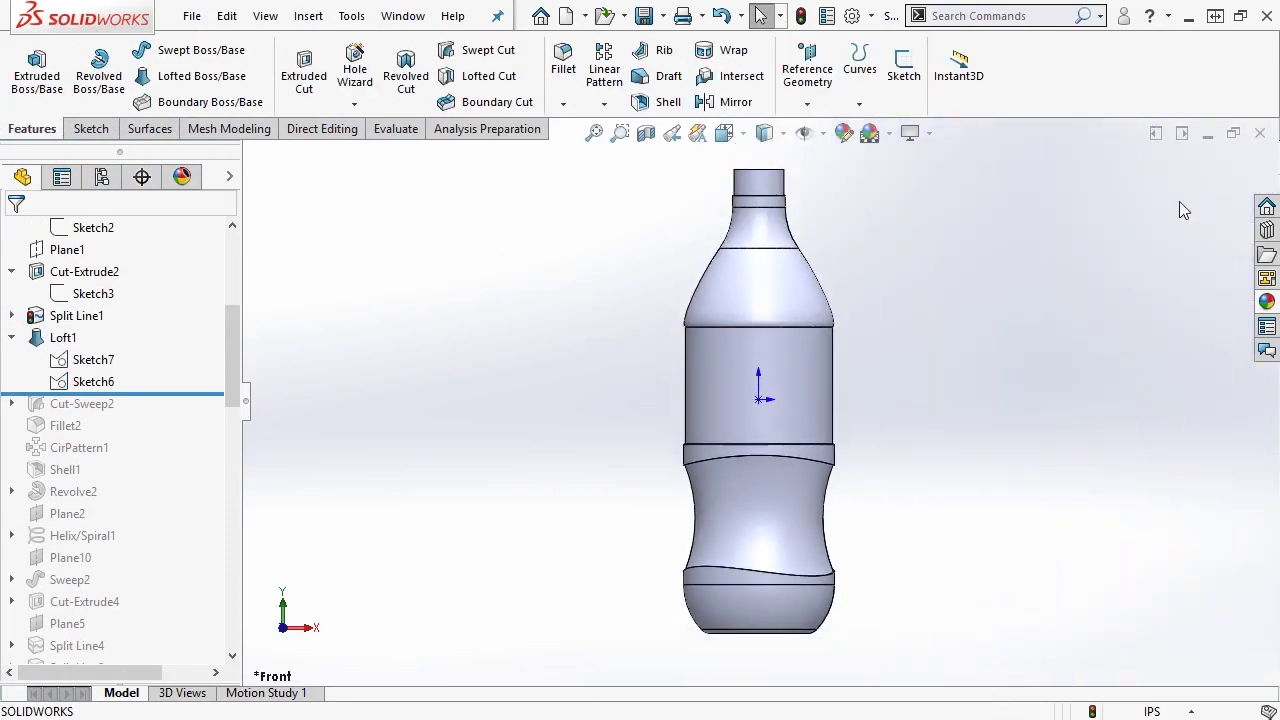
Roll forward to Cut-Sweep2 and review its Sketch10 sweep profile from below the bottle.
left_click_drag(205, 394, 190, 412)
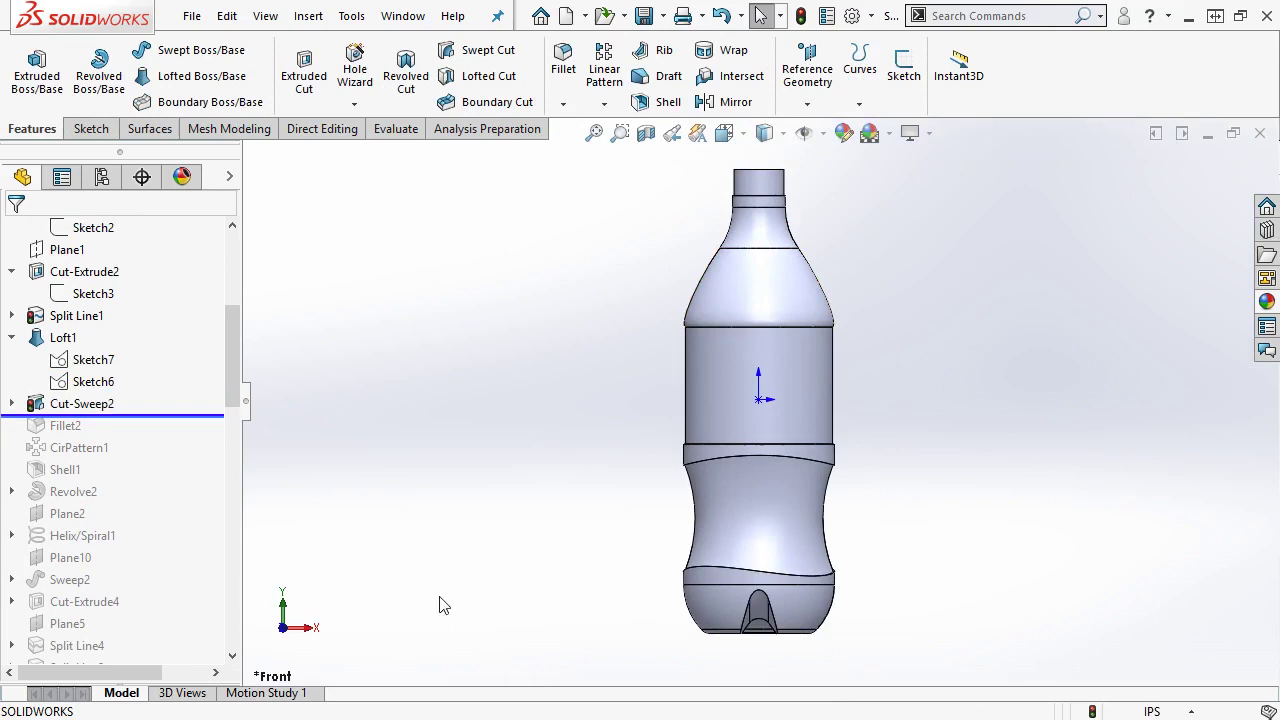
scroll(792, 660, "down", 8)
mouse_move(680, 583)
middle_mouse_down()
mouse_move(762, 572)
mouse_move(768, 594)
middle_mouse_up()
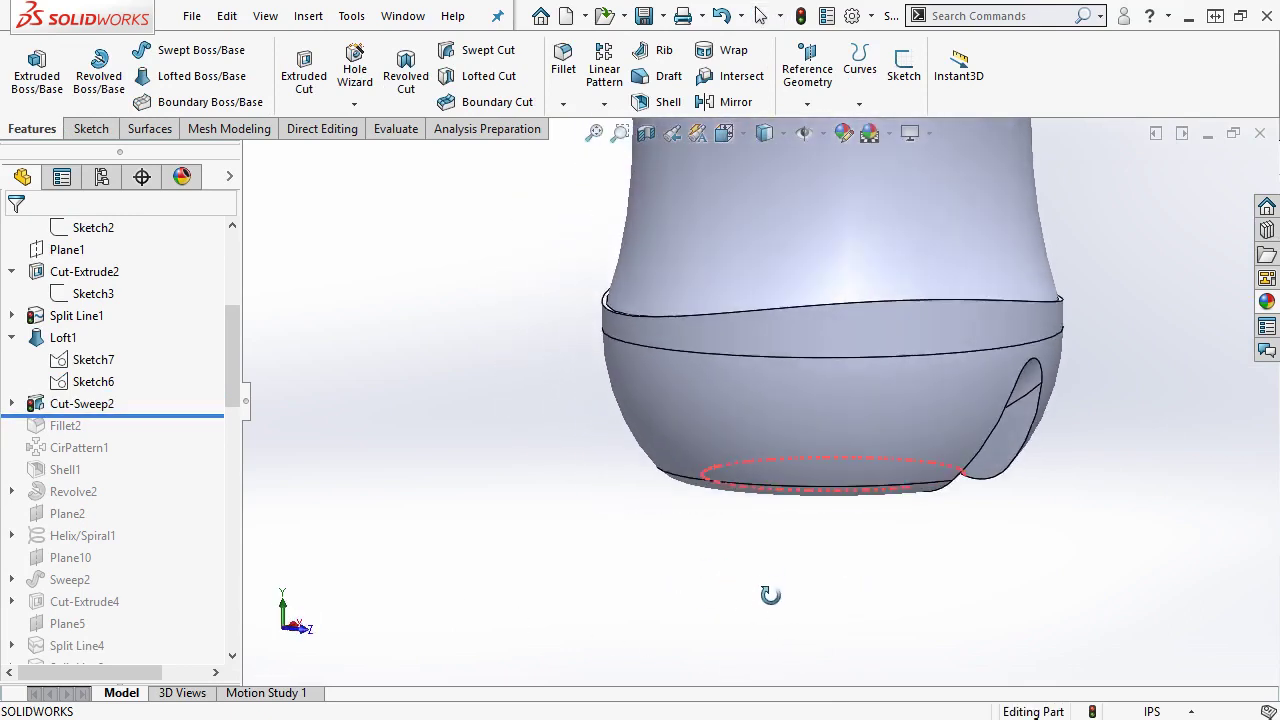
left_click(12, 403)
left_click(96, 425)
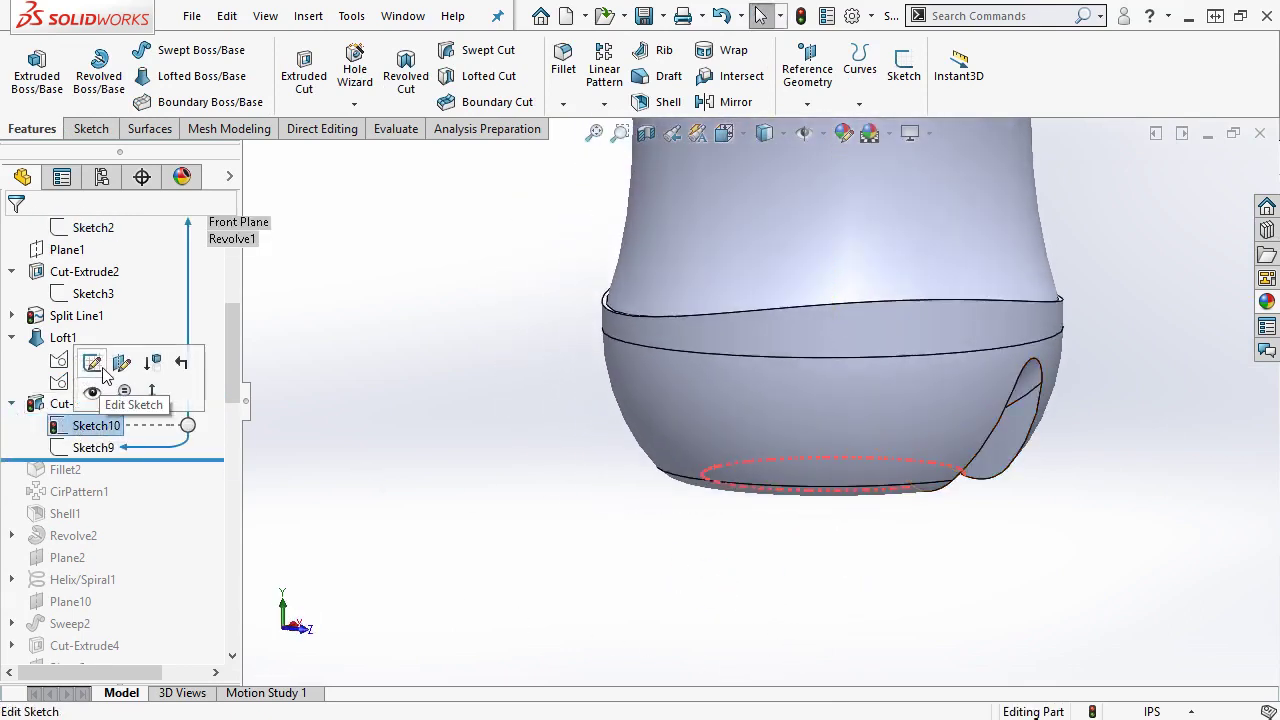
left_click(178, 380)
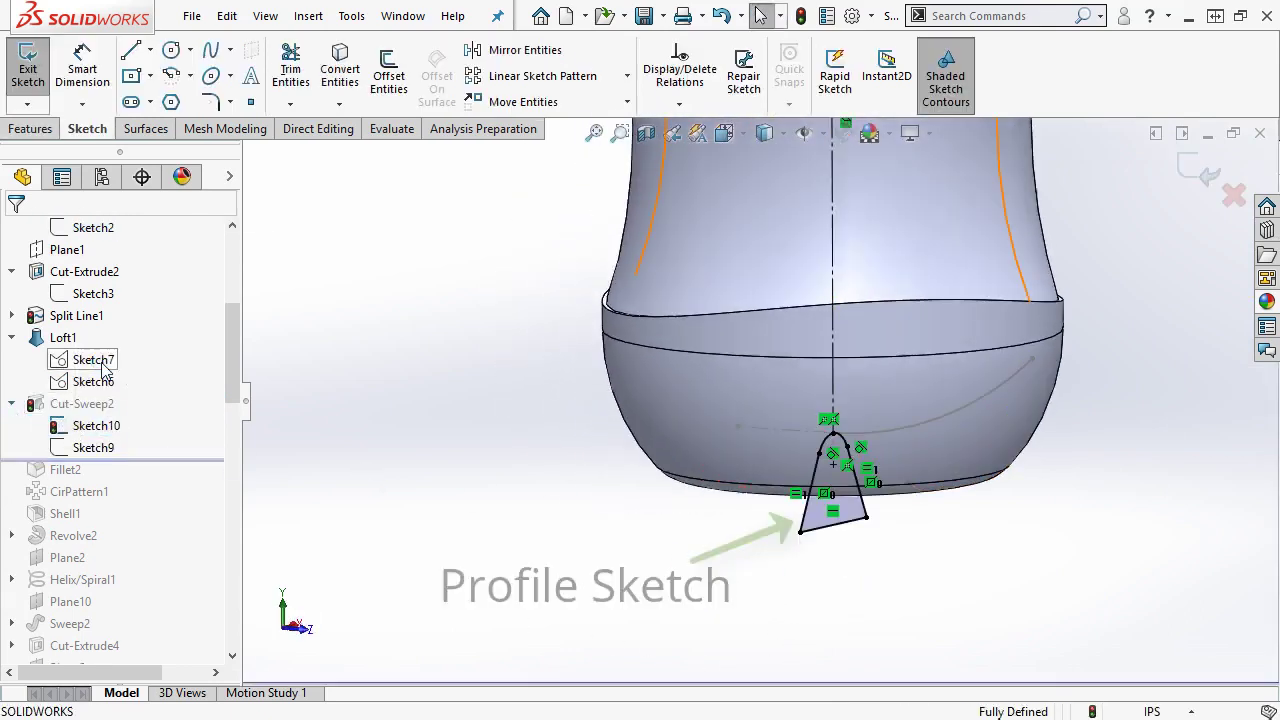
left_click(1233, 195)
Review the Sketch9 sweep path, then roll forward to include Fillet2.
left_click(78, 449)
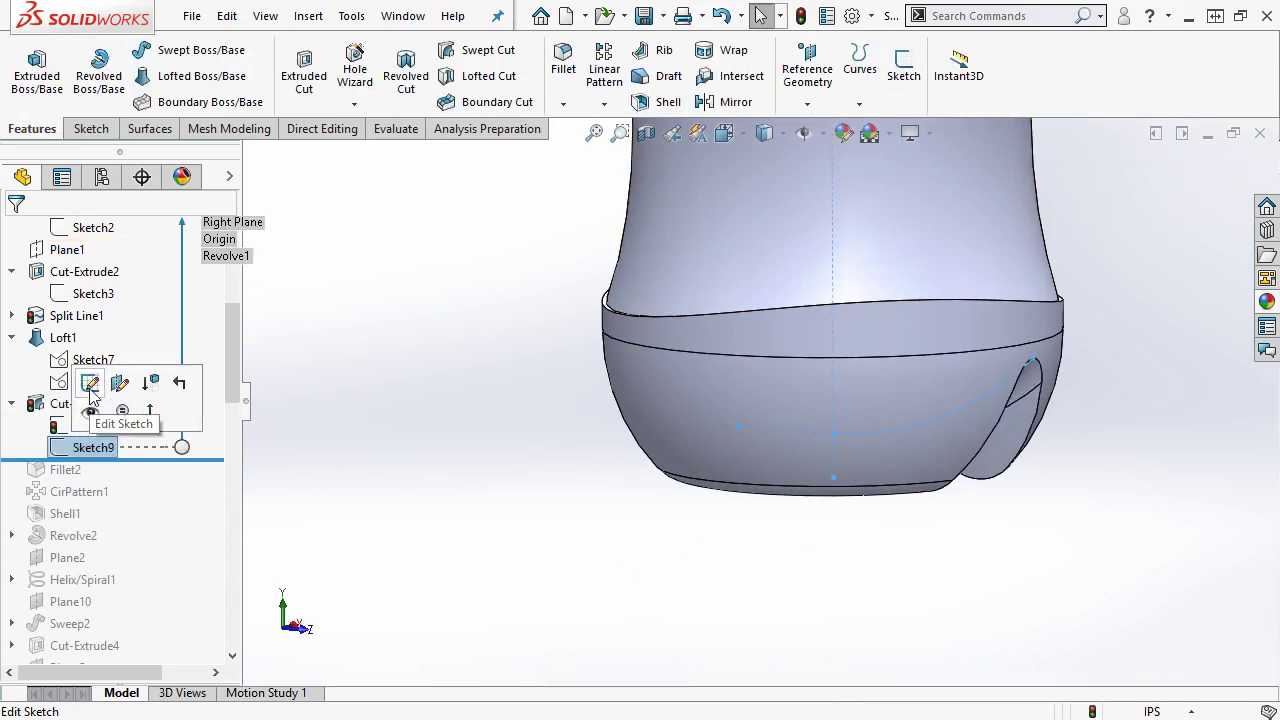
left_click(88, 380)
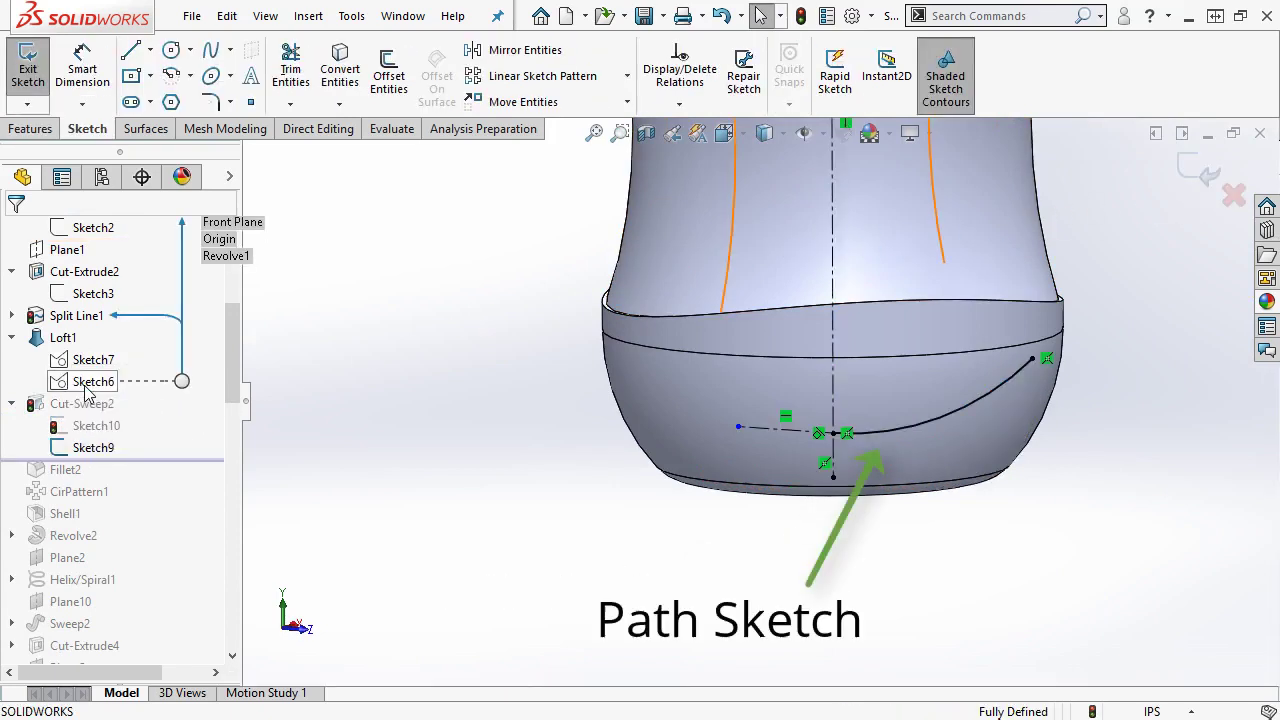
left_click(1234, 195)
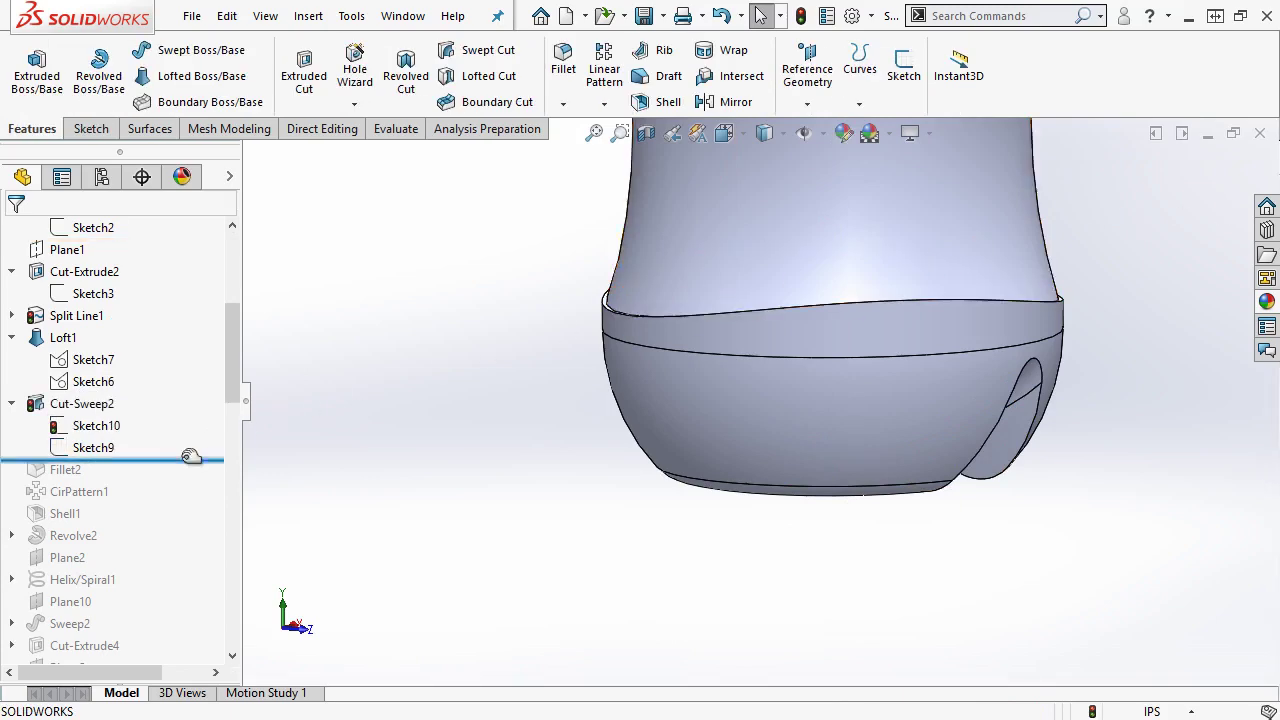
left_click_drag(189, 455, 173, 497)
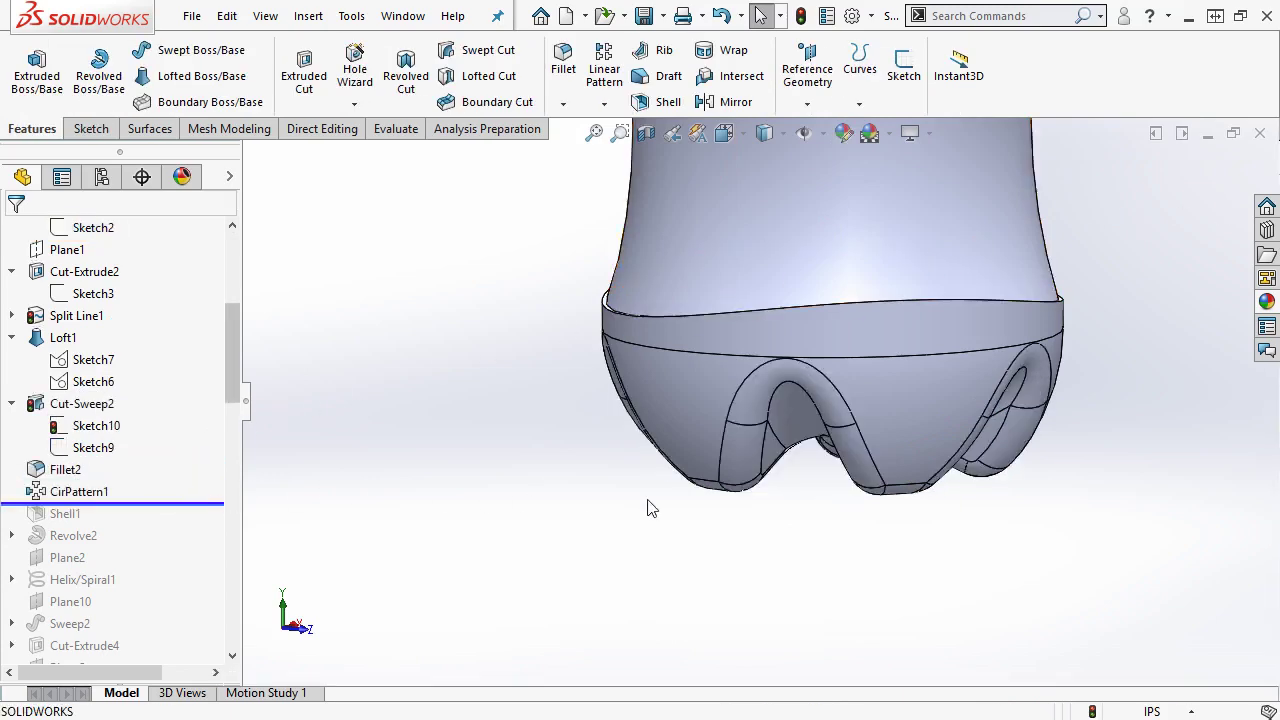
Roll forward through CirPattern1 and Shell1 to bring back the hollow bottle.
middle_click_drag(1040, 545, 629, 609)
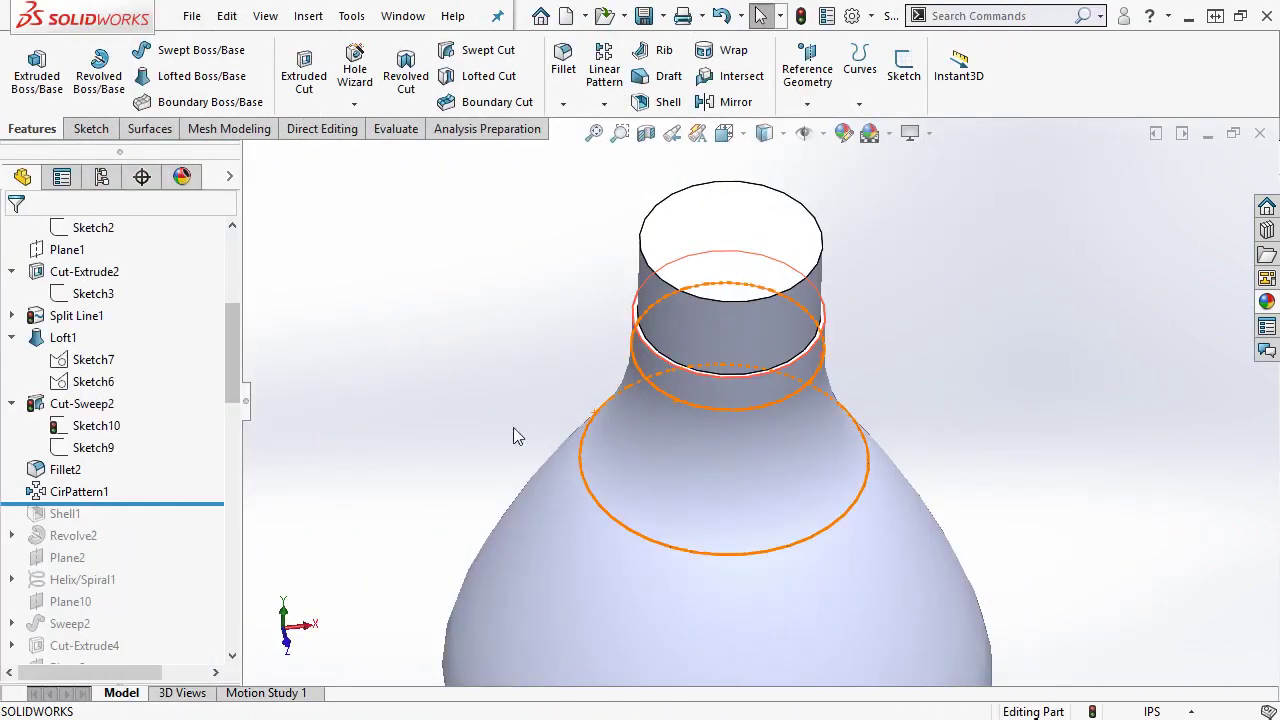
left_click_drag(212, 506, 185, 540)
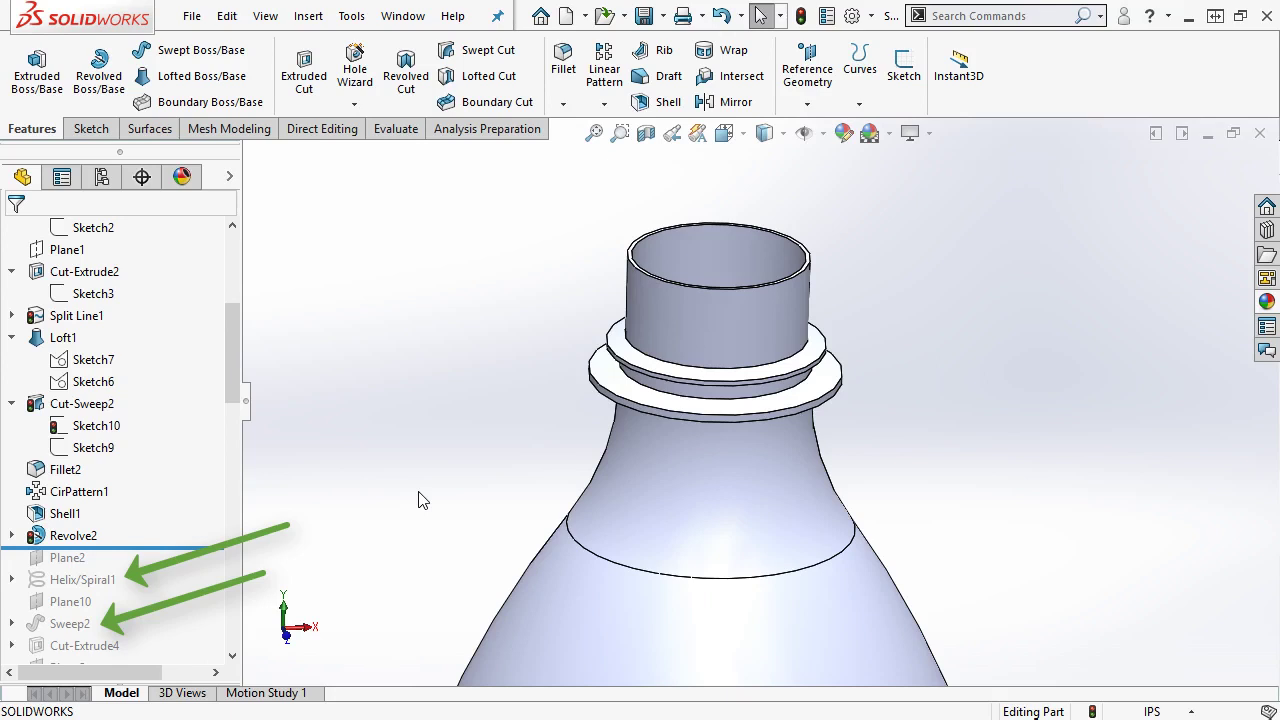
Restore Plane2 and the helix, review Sketch12, and hide Plane2.
left_click(186, 551)
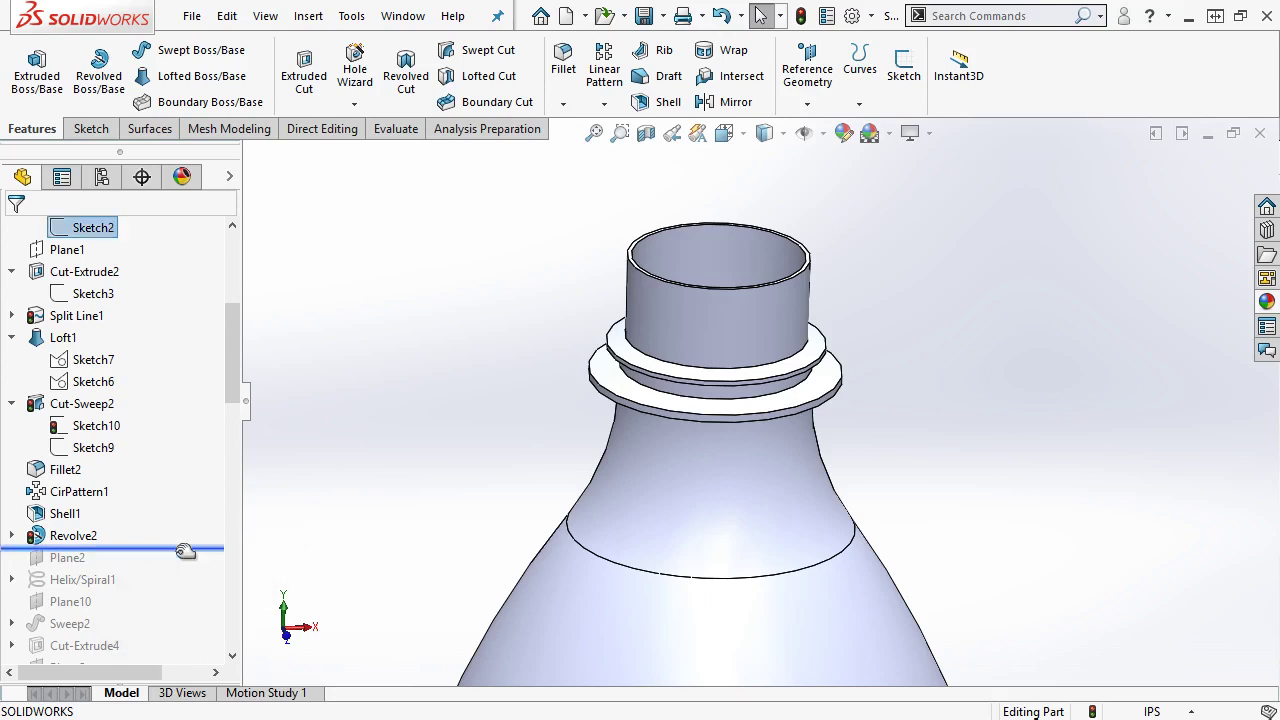
mouse_move(186, 551)
left_mouse_down()
mouse_move(171, 584)
mouse_move(62, 603)
left_mouse_up()
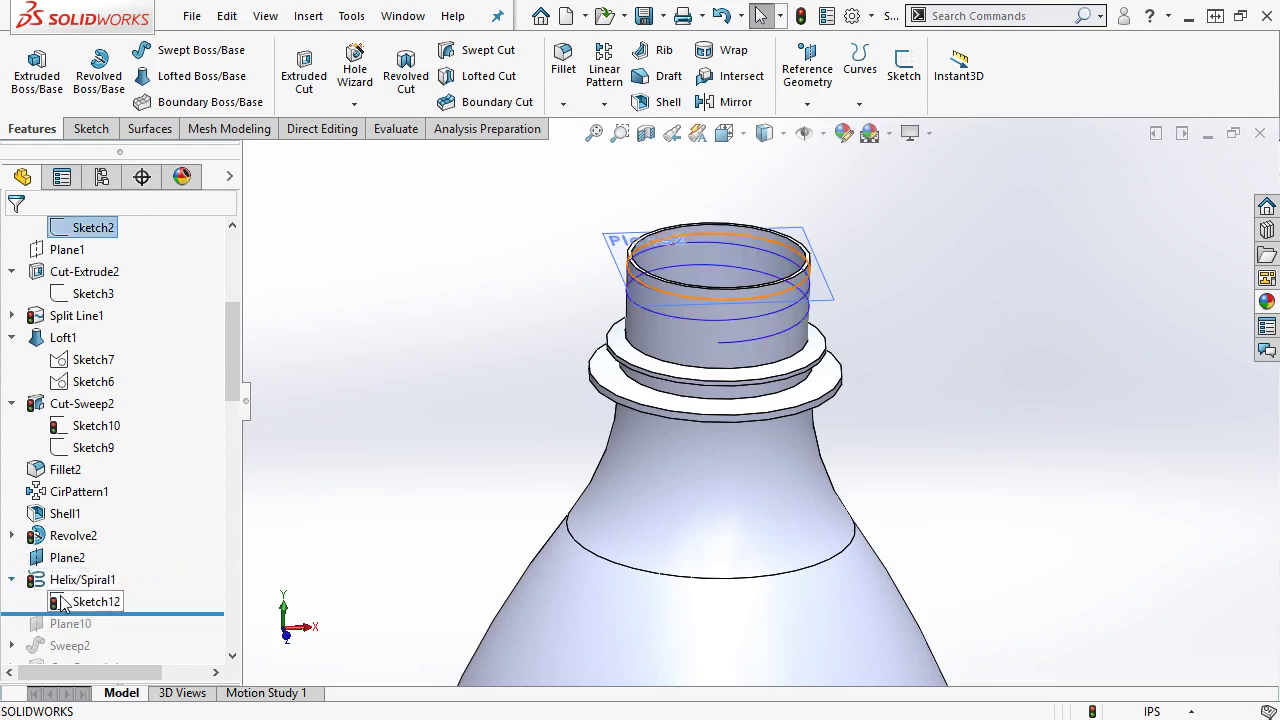
left_click(62, 603)
left_click(83, 540)
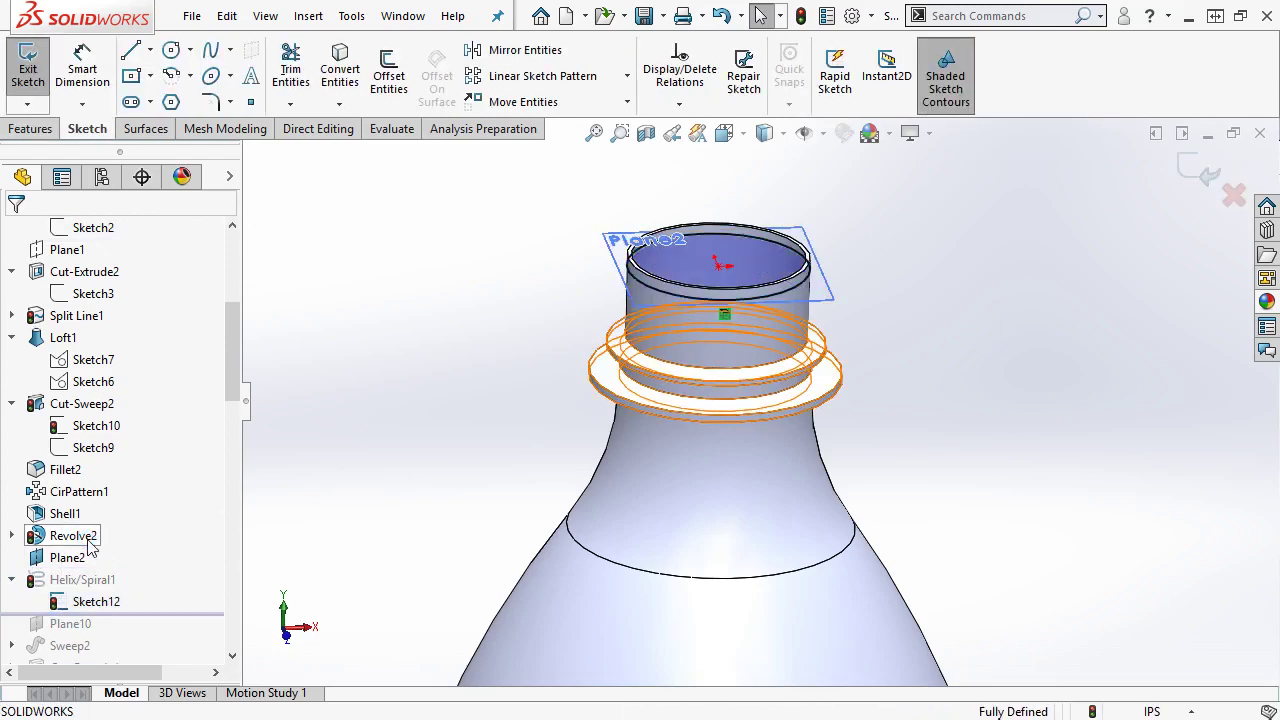
left_click(1230, 200)
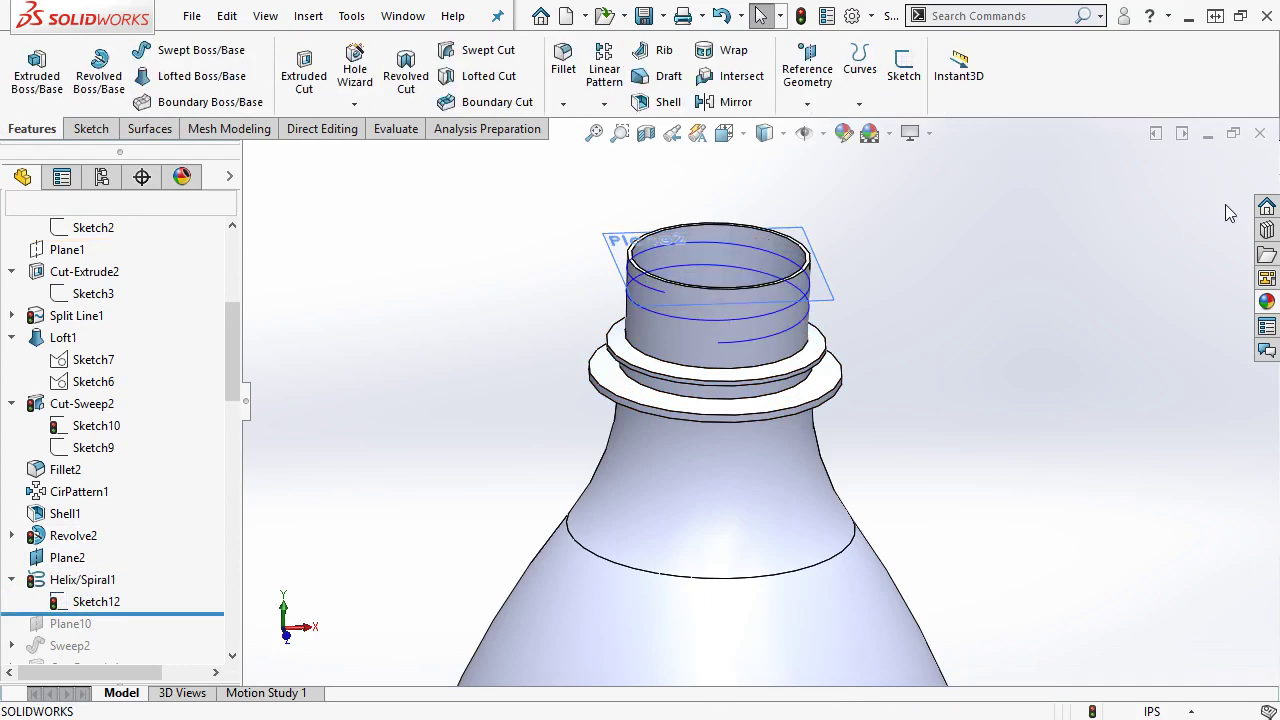
left_click(660, 245)
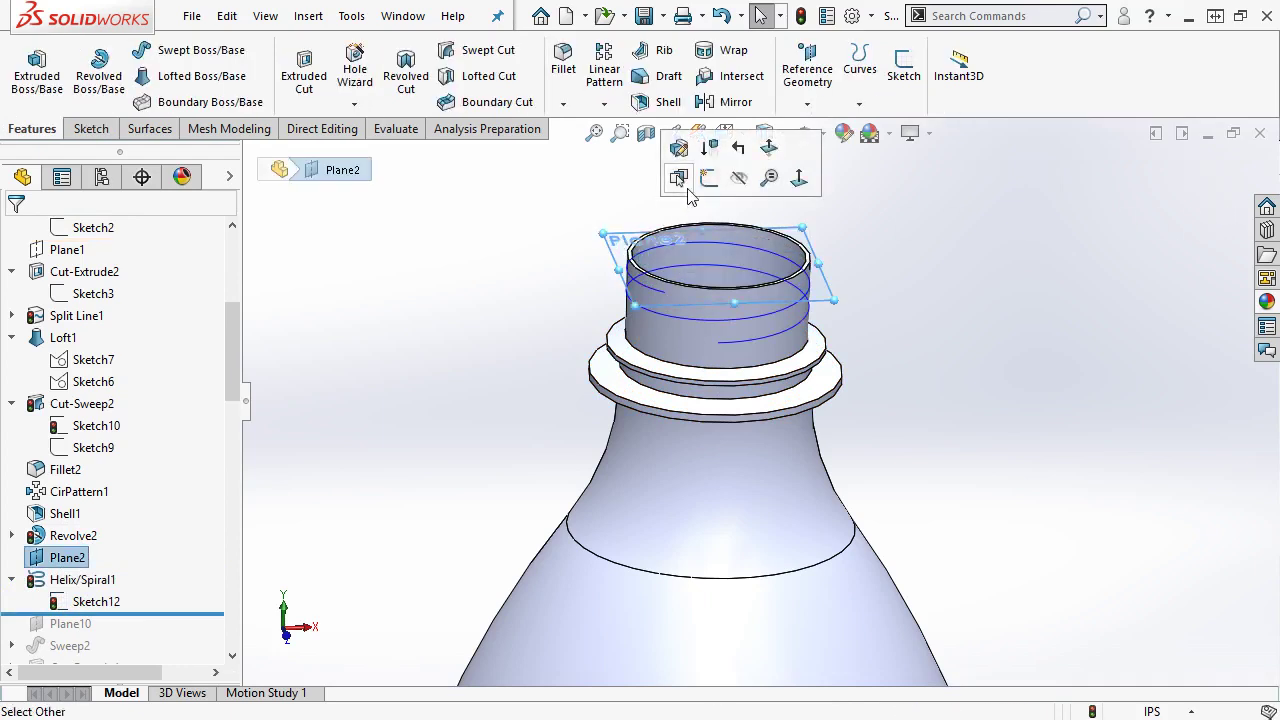
left_click(738, 177)
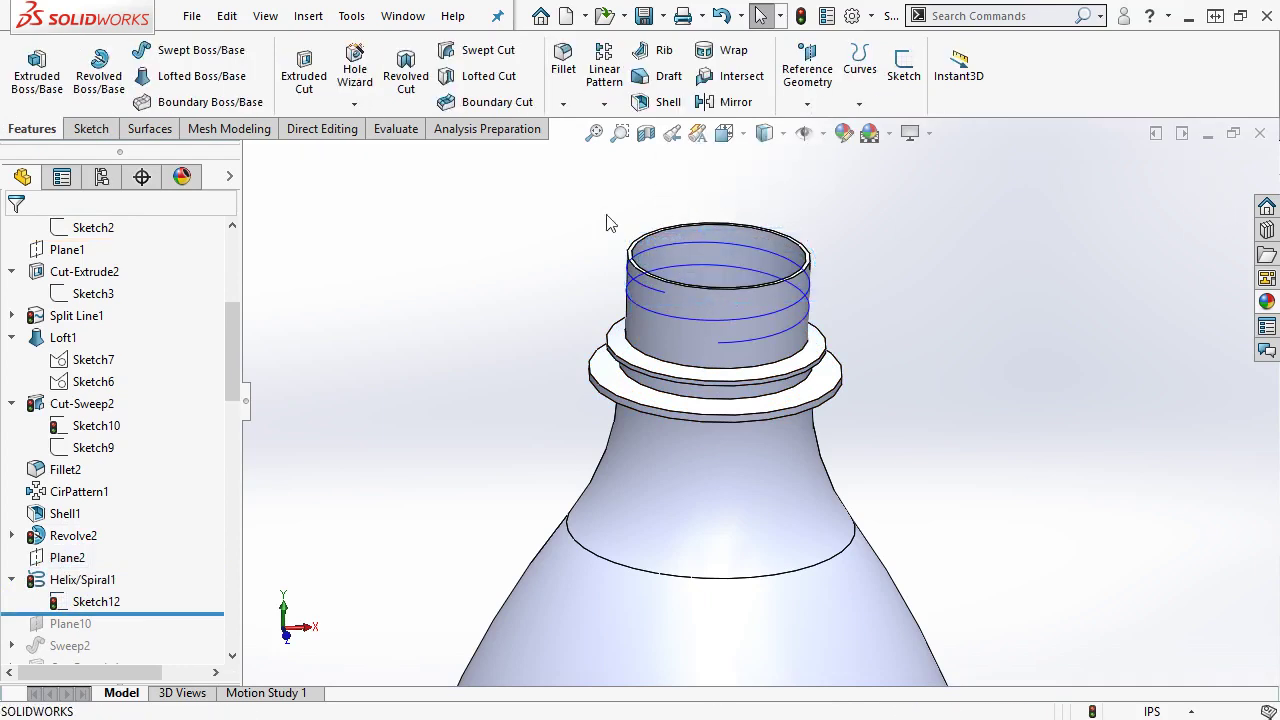
Roll forward to Plane10 and confirm its definition unchanged.
mouse_move(236, 346)
left_mouse_down()
mouse_move(231, 404)
mouse_move(190, 390)
left_mouse_up()
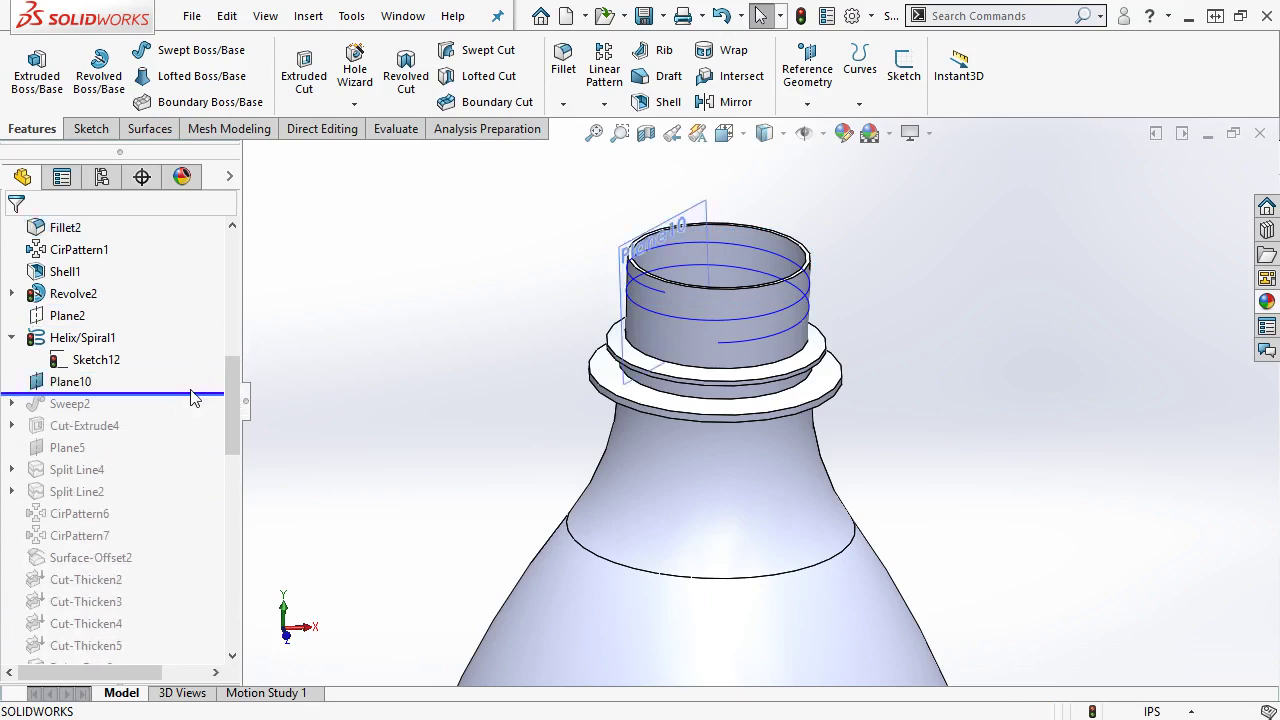
left_click(80, 384)
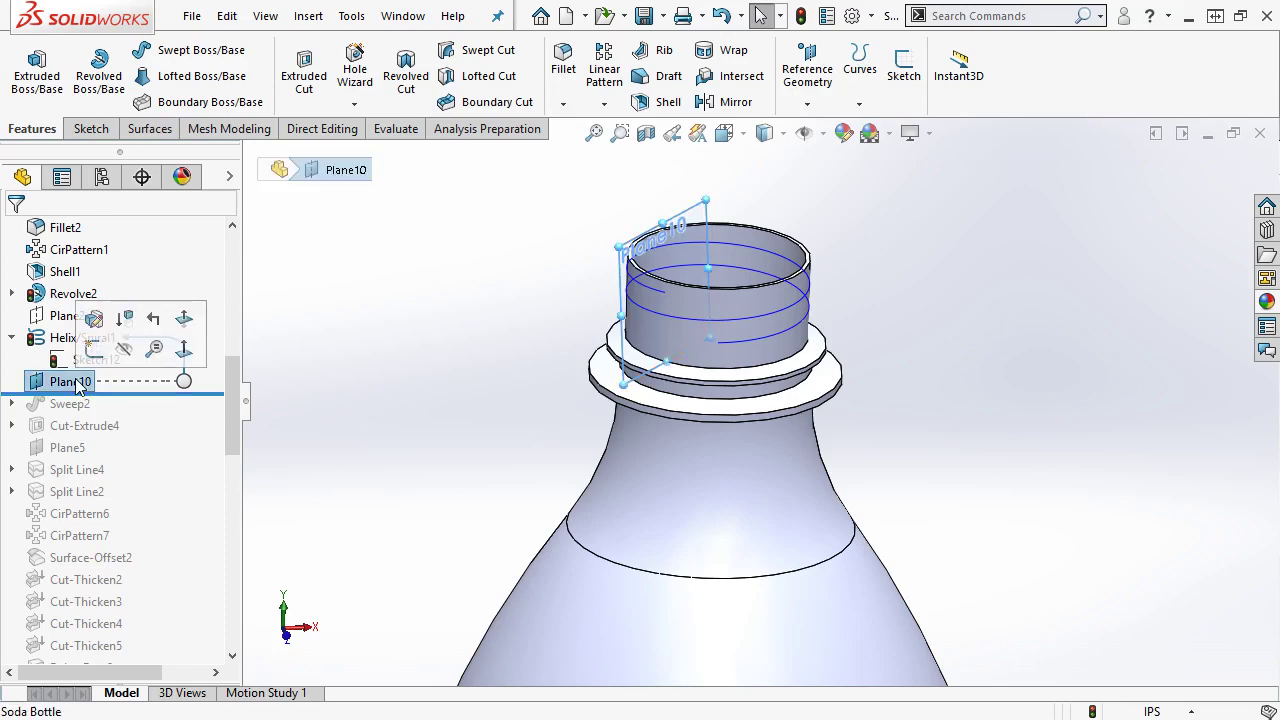
left_click(92, 345)
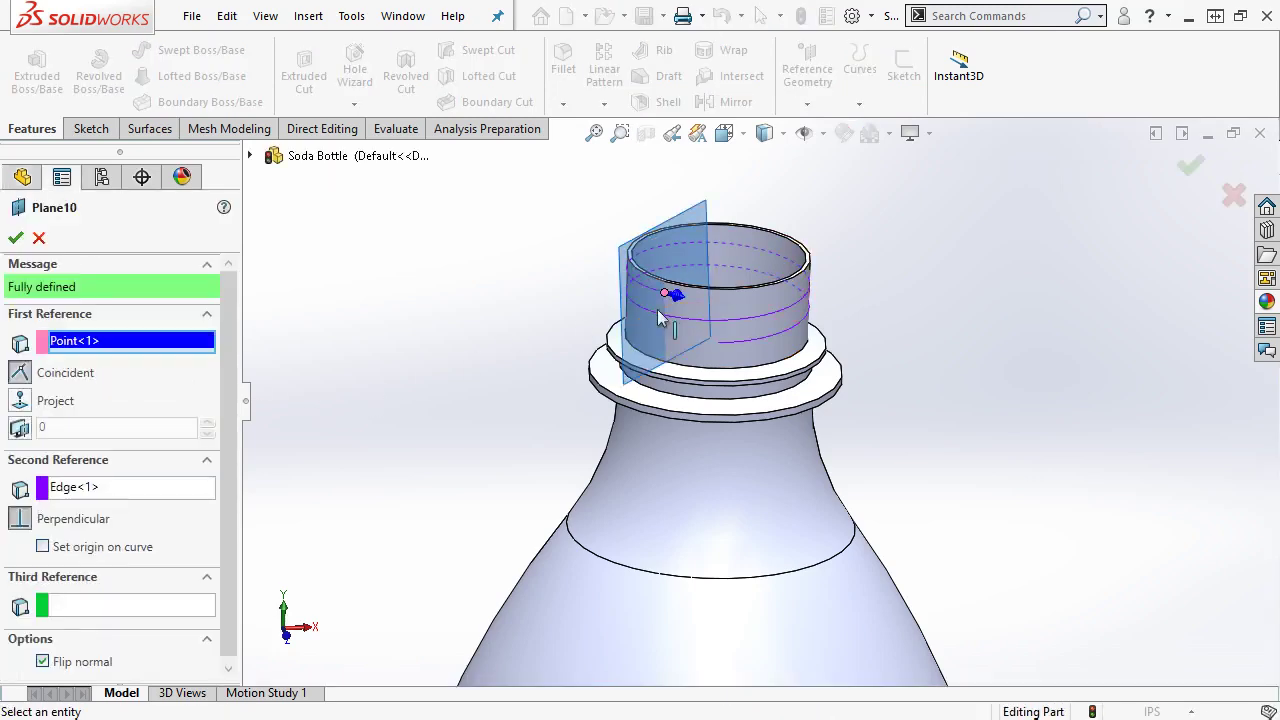
scroll(697, 294, "down", 5)
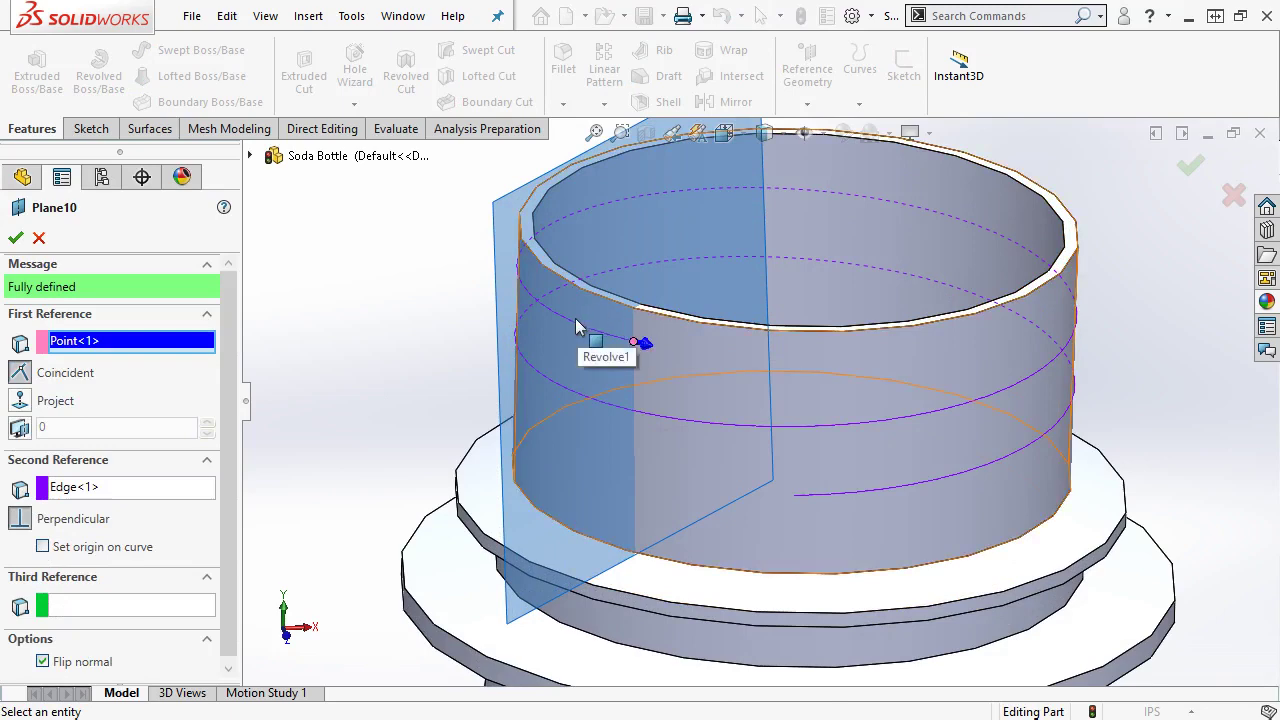
left_click(16, 237)
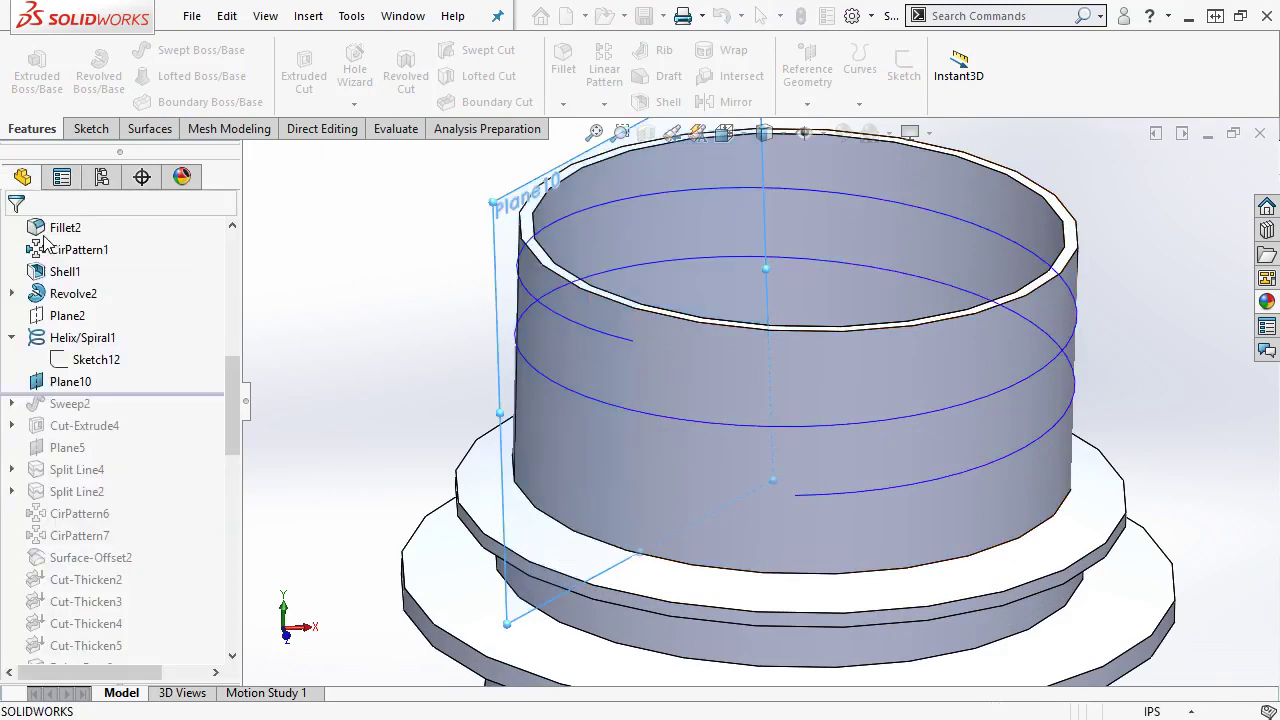
Restore and confirm the Sweep2 thread, then roll forward past Cut-Extrude4 to Cut-Thicken5.
left_click_drag(60, 395, 85, 413)
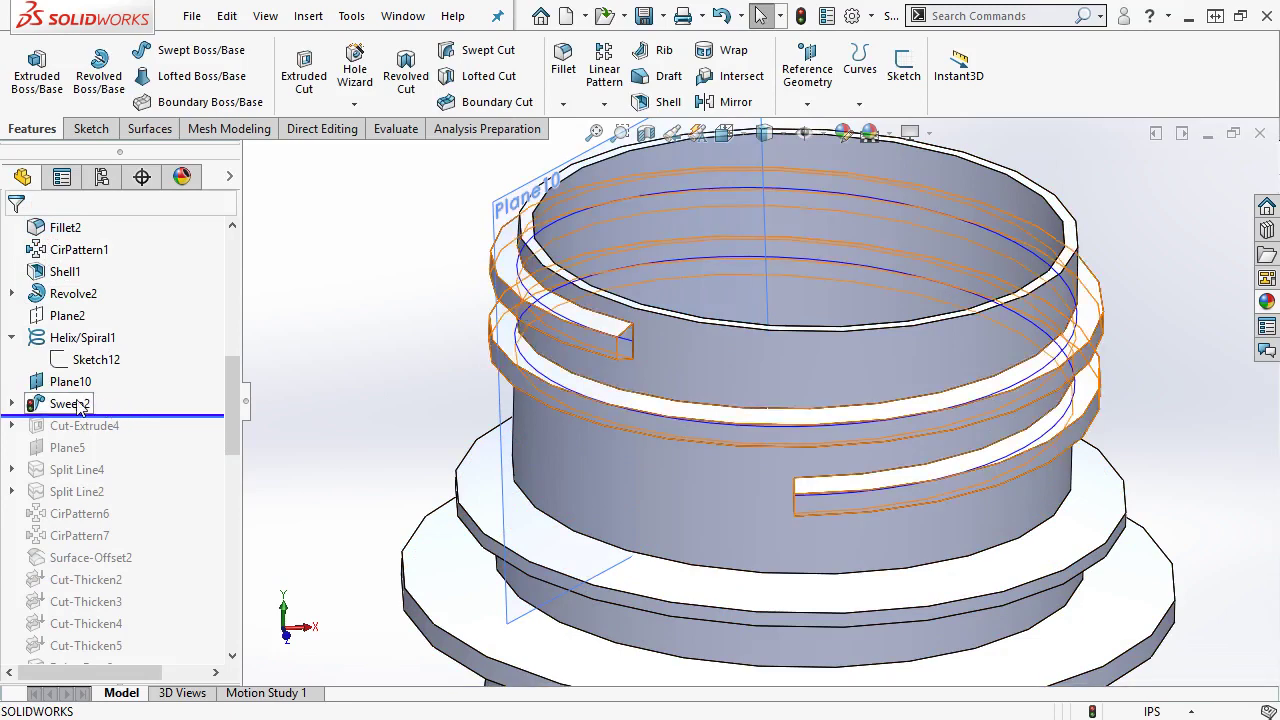
left_click(80, 404)
left_click(94, 347)
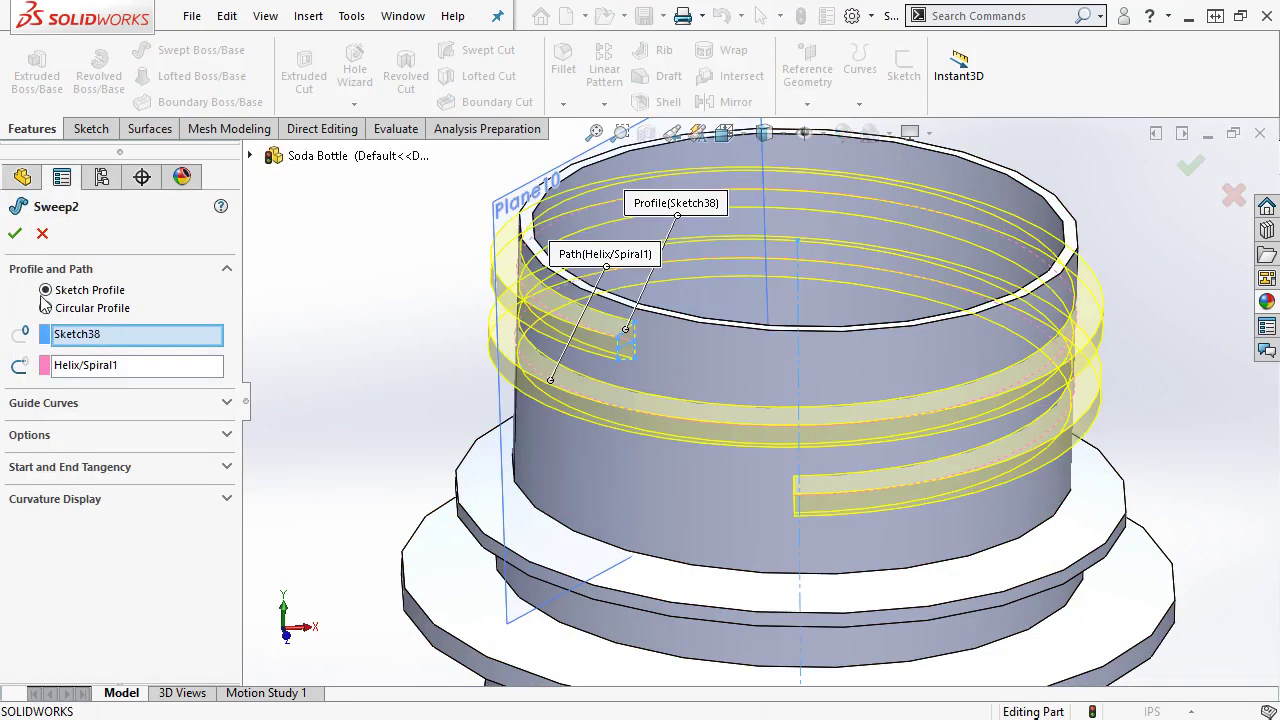
left_click(15, 233)
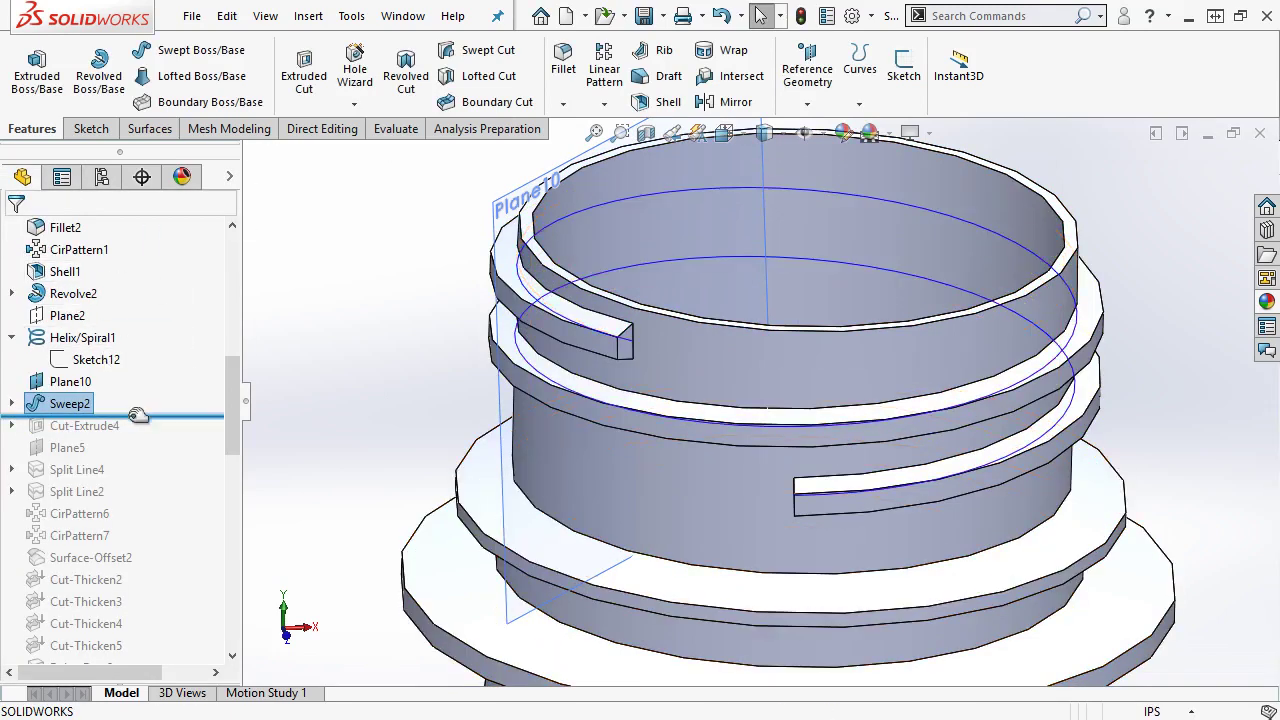
left_click_drag(137, 415, 135, 440)
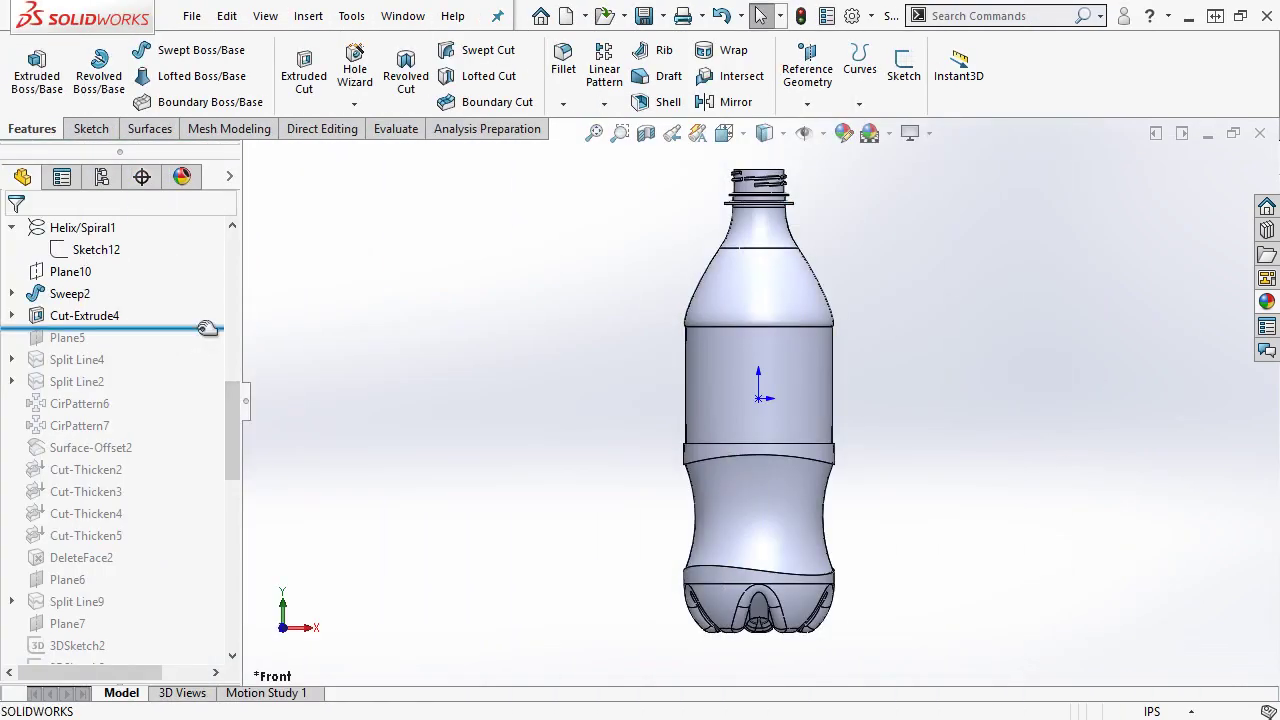
left_click_drag(207, 328, 183, 548)
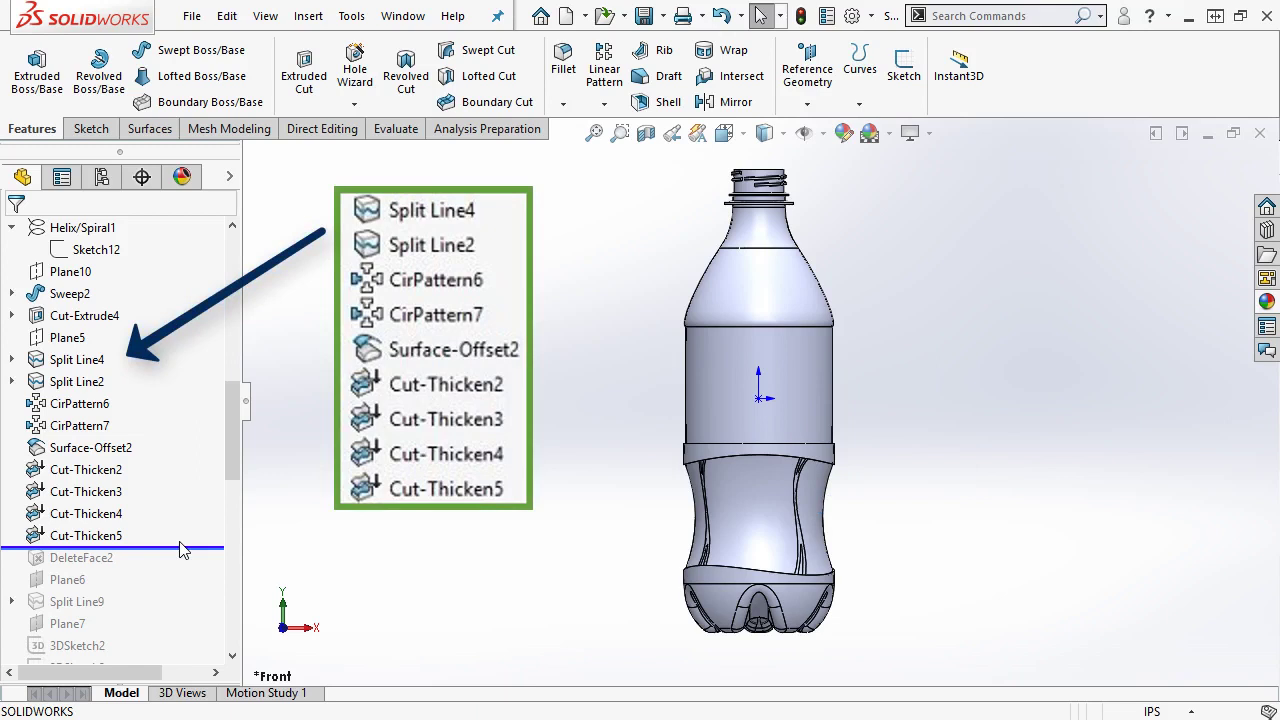
Roll back to Split Line2, review Sketch15's S-curves, exit, and roll toward Split Line4.
left_click_drag(182, 548, 177, 389)
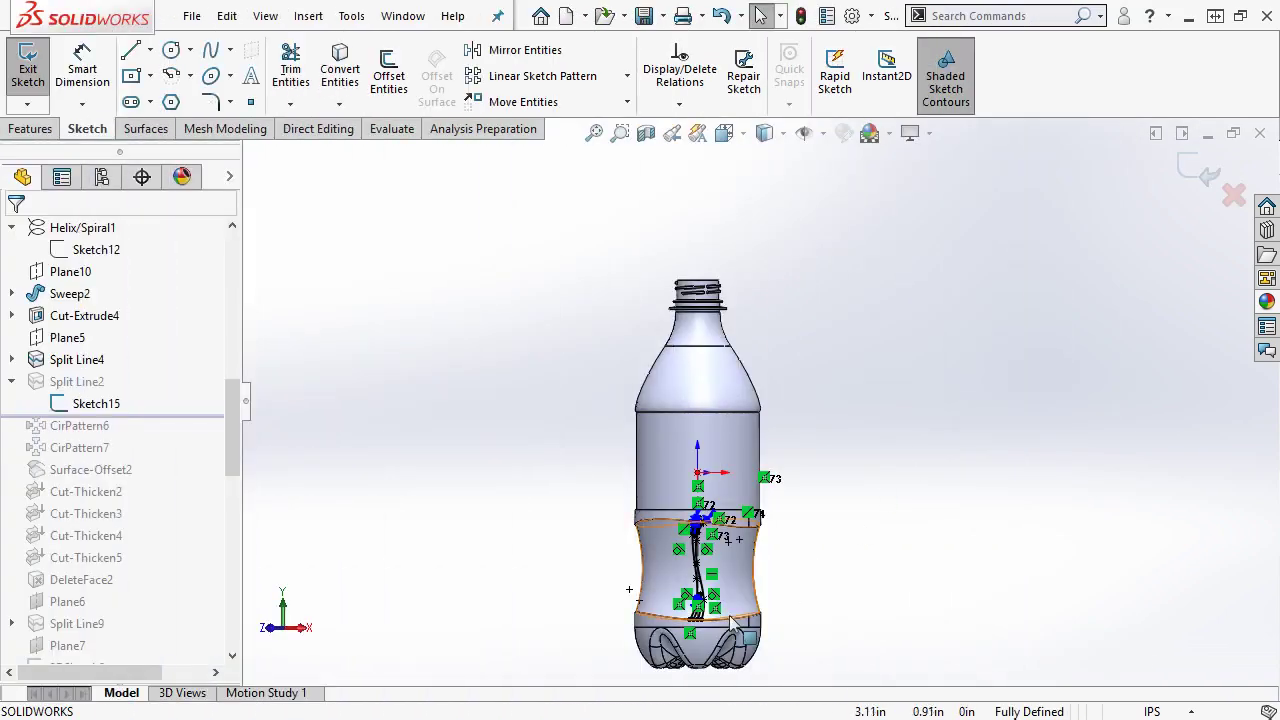
scroll(701, 550, "down", 5)
scroll(710, 530, "down", 3)
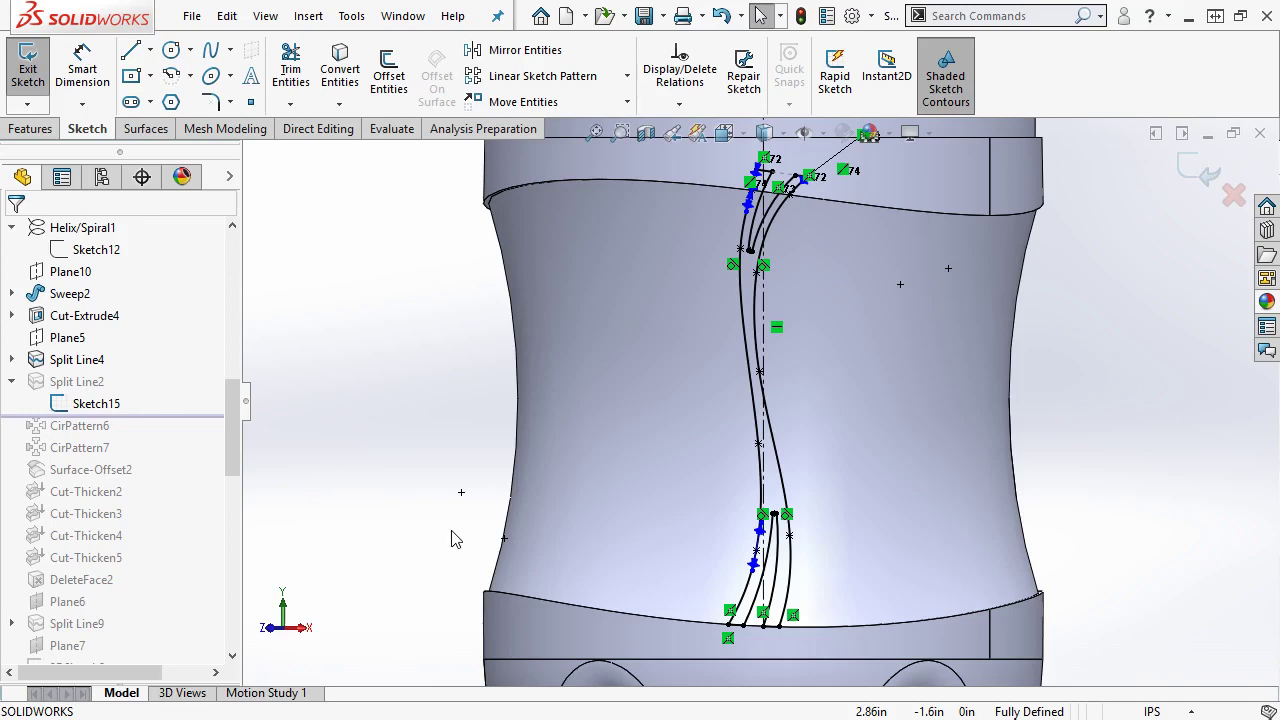
key("ctrl+Left")
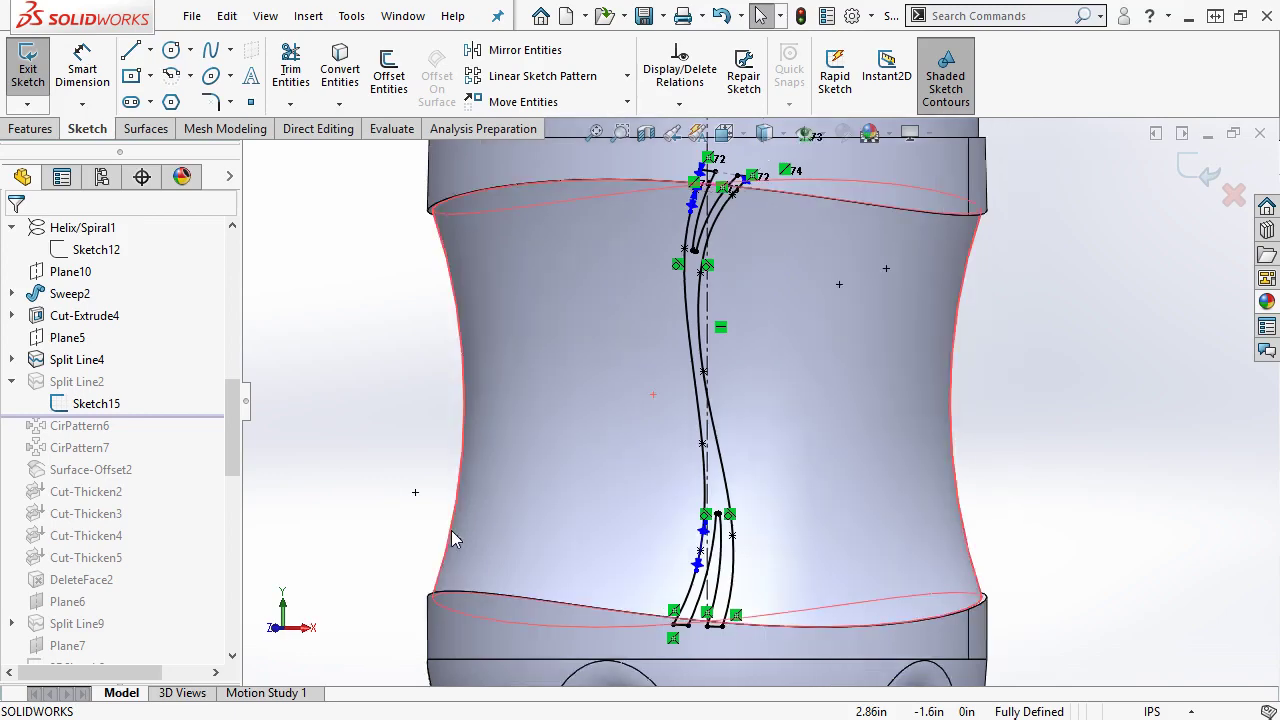
key("ctrl+Right")
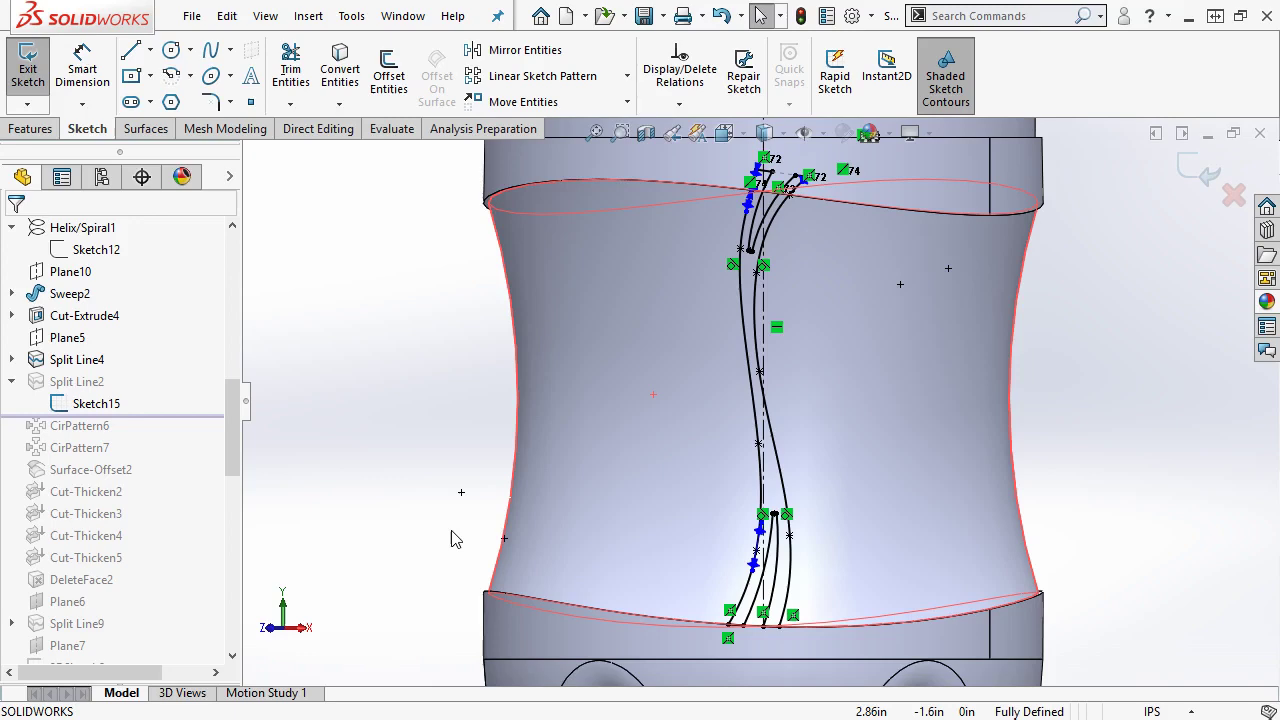
left_click(1231, 197)
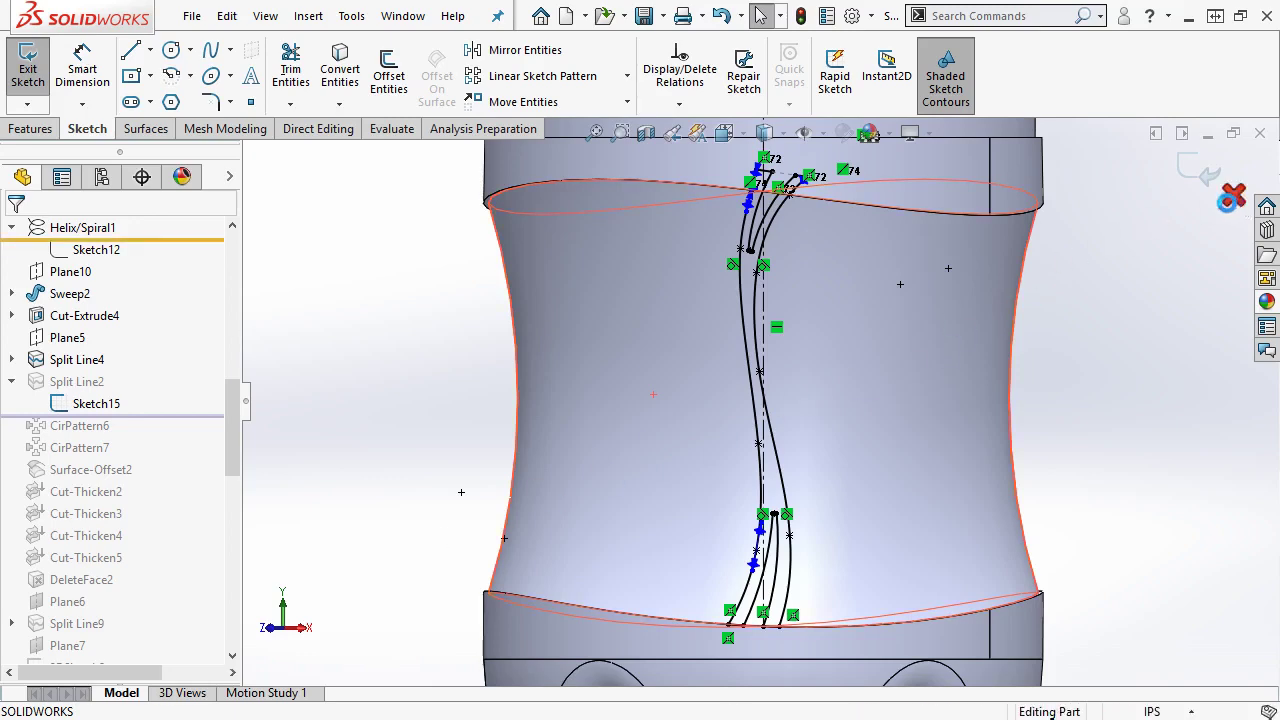
left_click_drag(192, 414, 184, 372)
Review Split Line4's definition and confirm it unchanged.
left_click(76, 359)
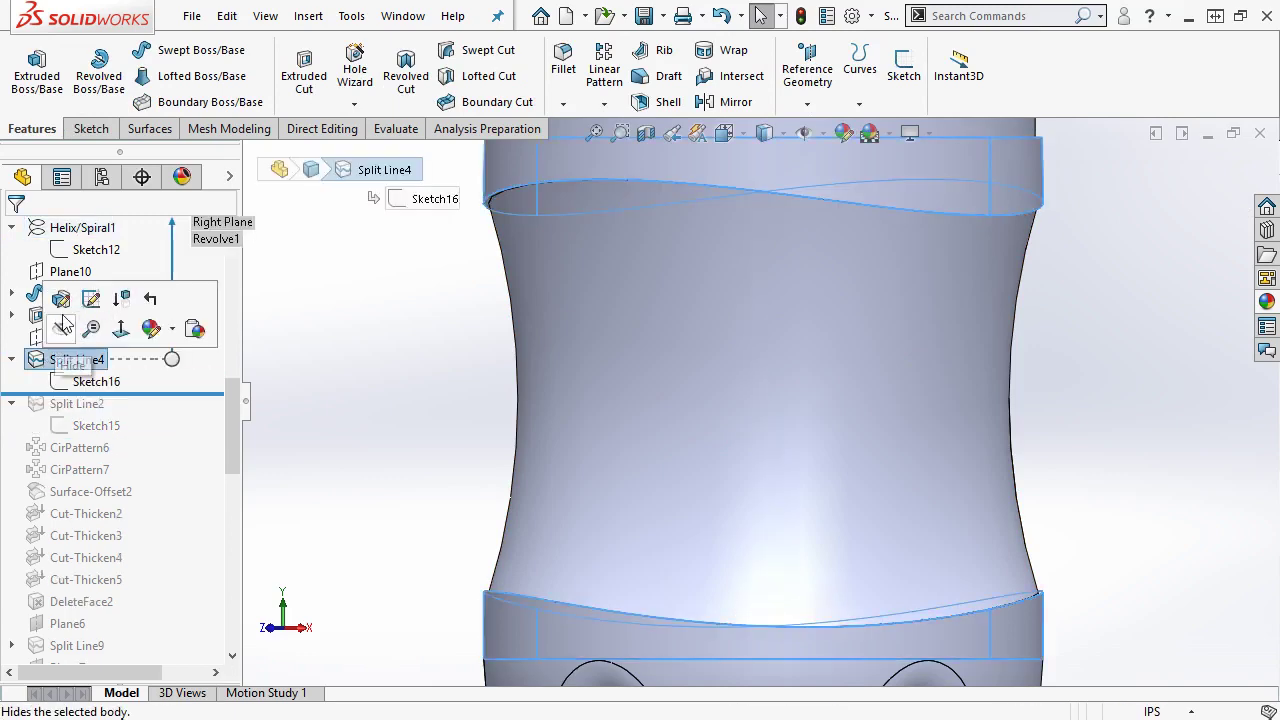
left_click(61, 298)
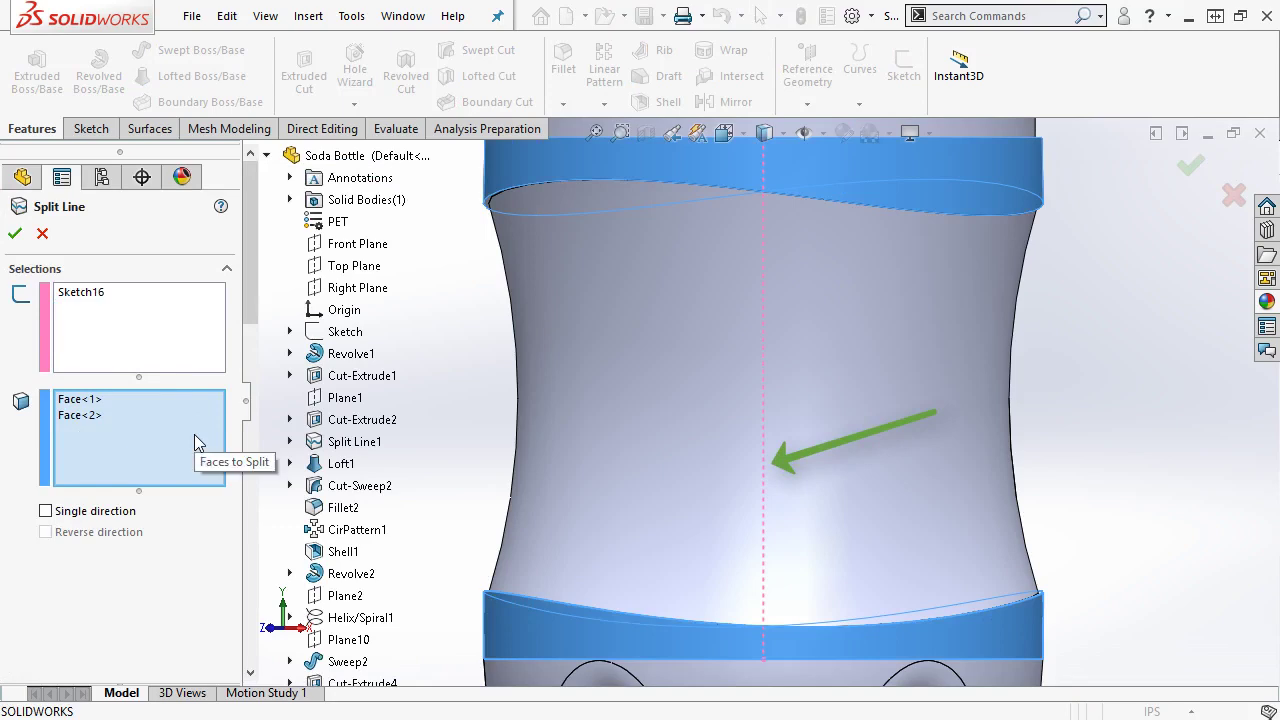
left_click(14, 233)
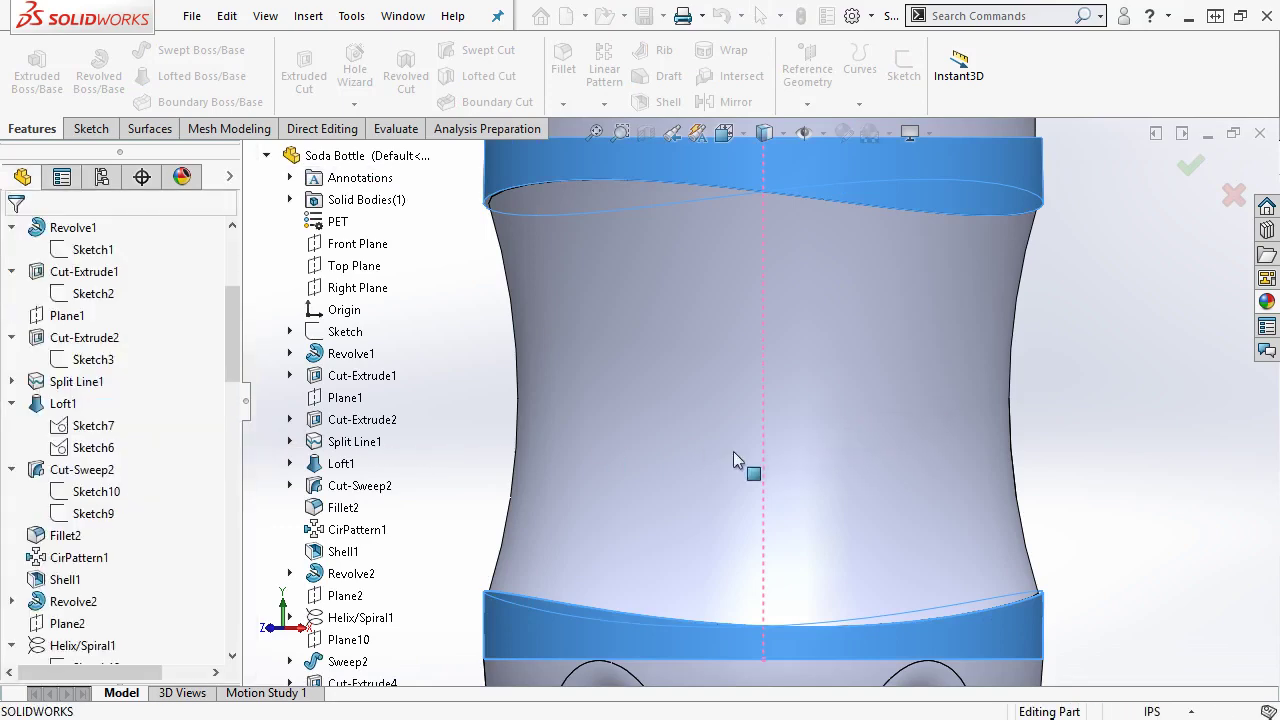
Roll back to Split Line2 and open its Sketch15 for editing.
middle_click_drag(1123, 520, 1080, 512)
scroll(235, 361, "down", 1)
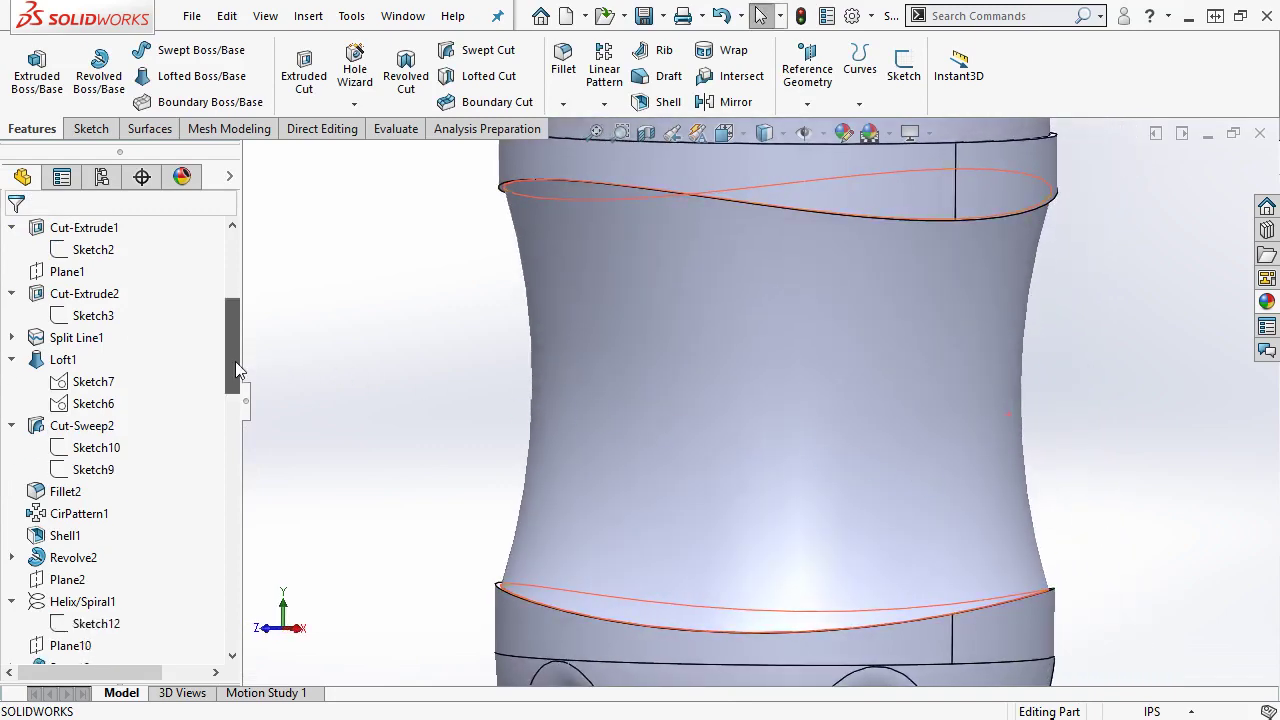
left_click_drag(235, 361, 227, 450)
left_click_drag(177, 350, 179, 390)
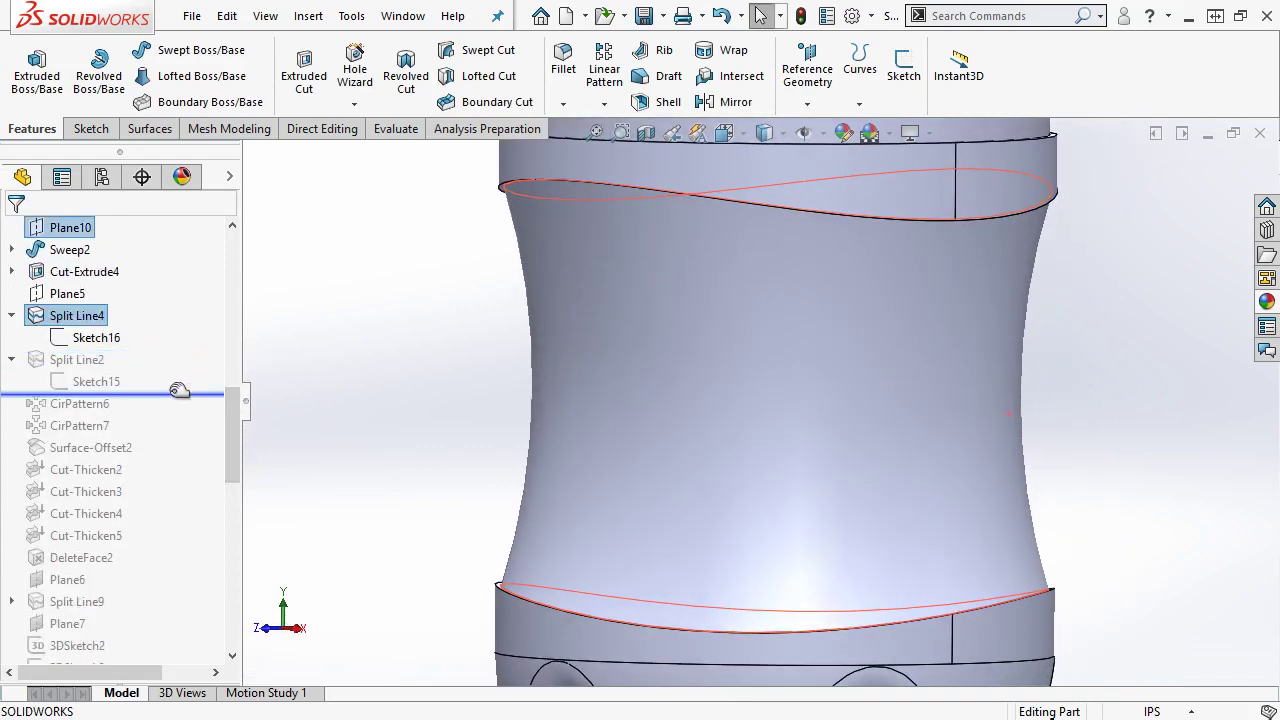
left_click(100, 382)
left_click(115, 322)
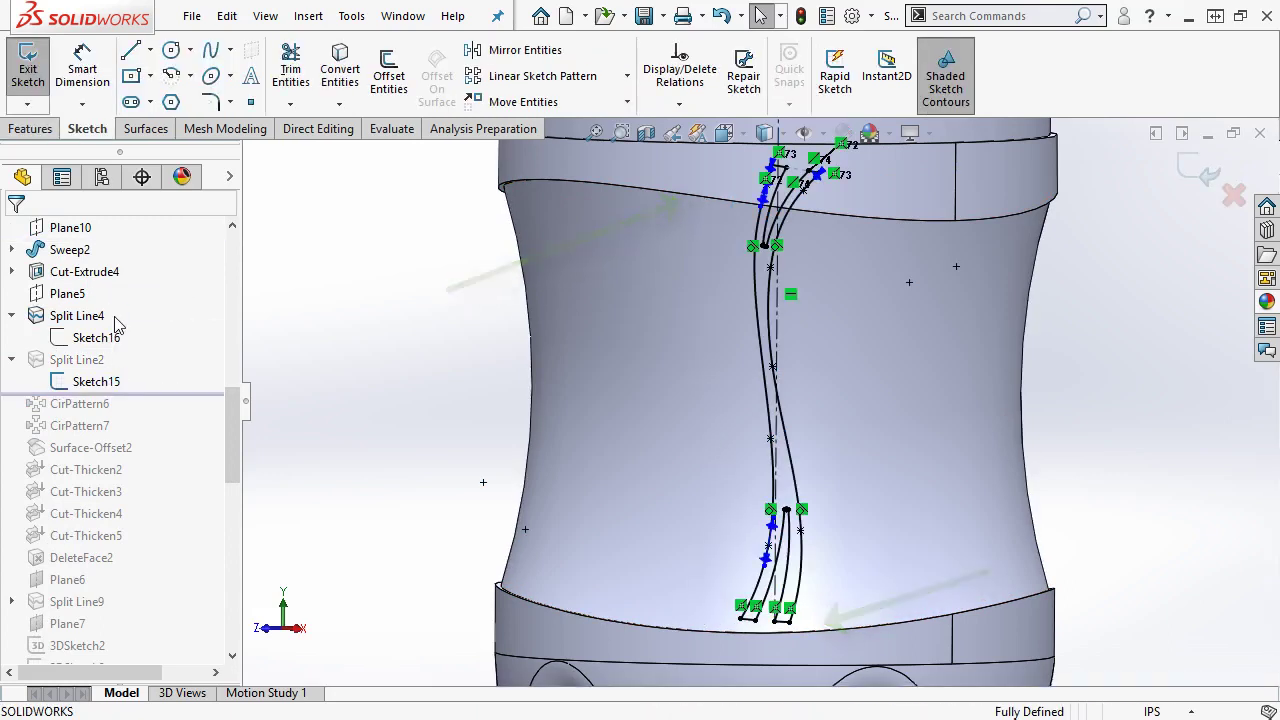
Switch the bottle to Hidden Lines Visible and exit Sketch15 without keeping edits.
scroll(534, 337, "up", 3)
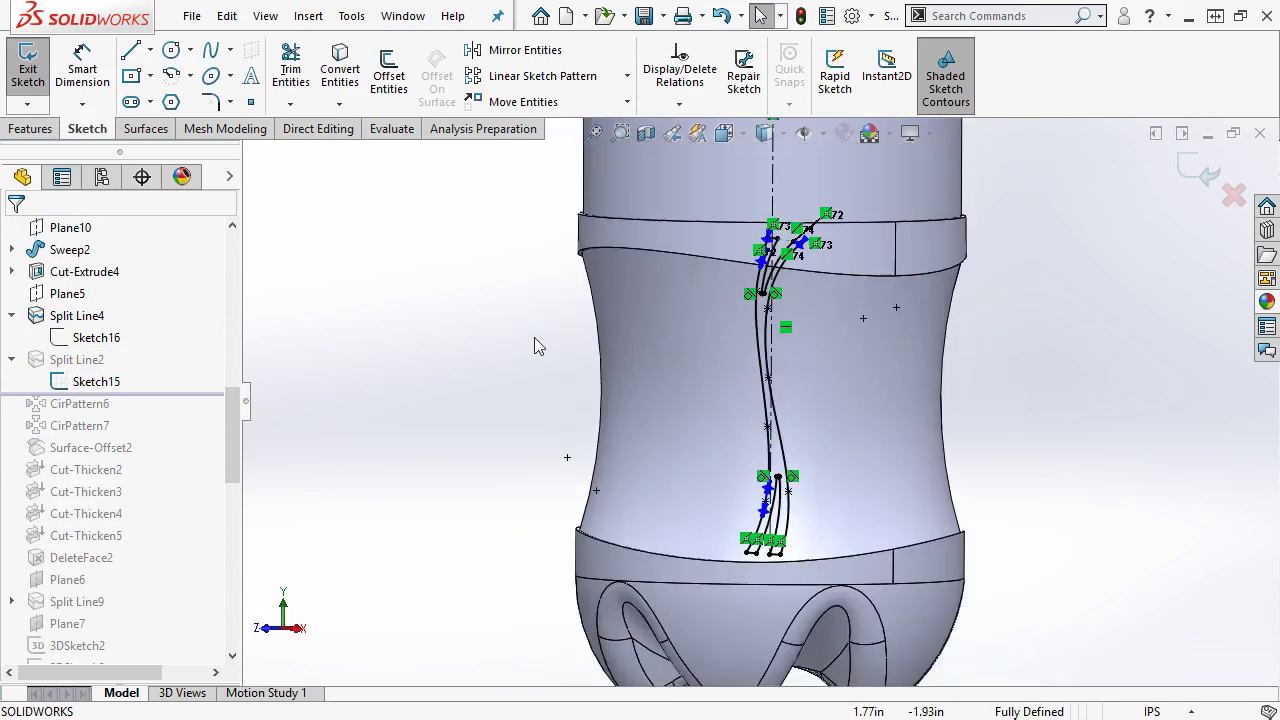
scroll(763, 285, "down", 6)
scroll(760, 286, "down", 2)
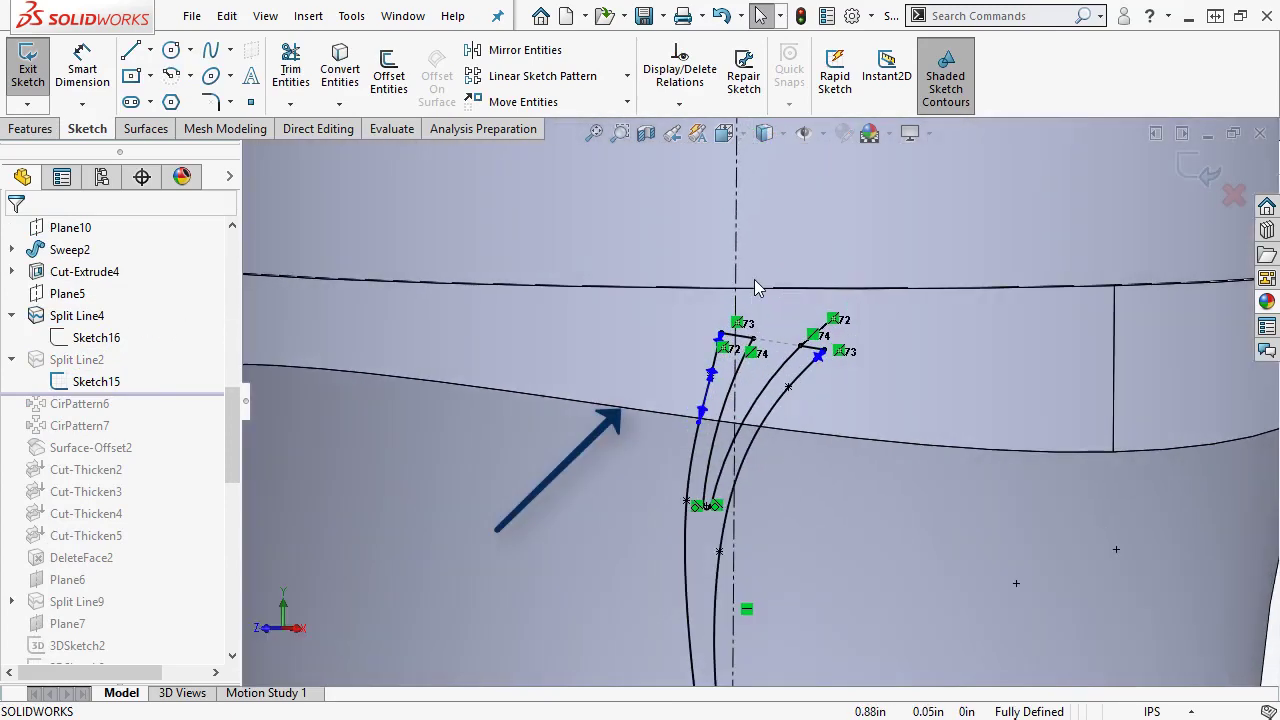
left_click(764, 133)
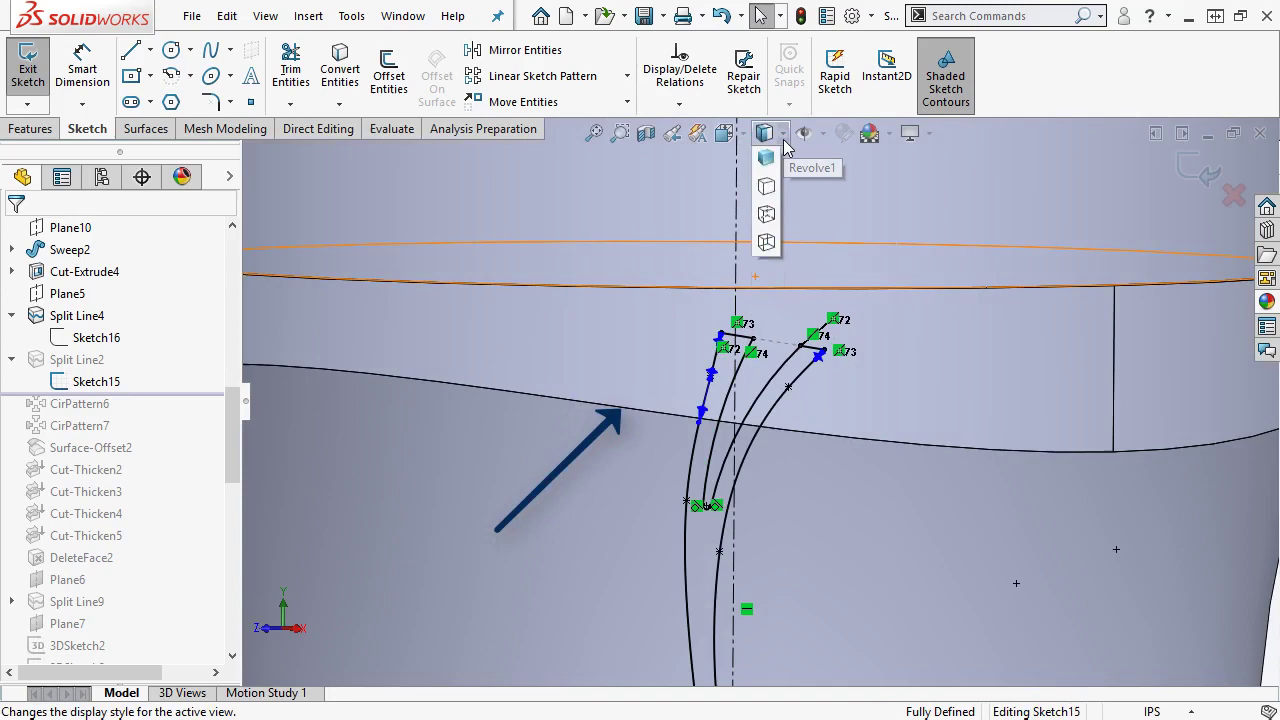
left_click(764, 240)
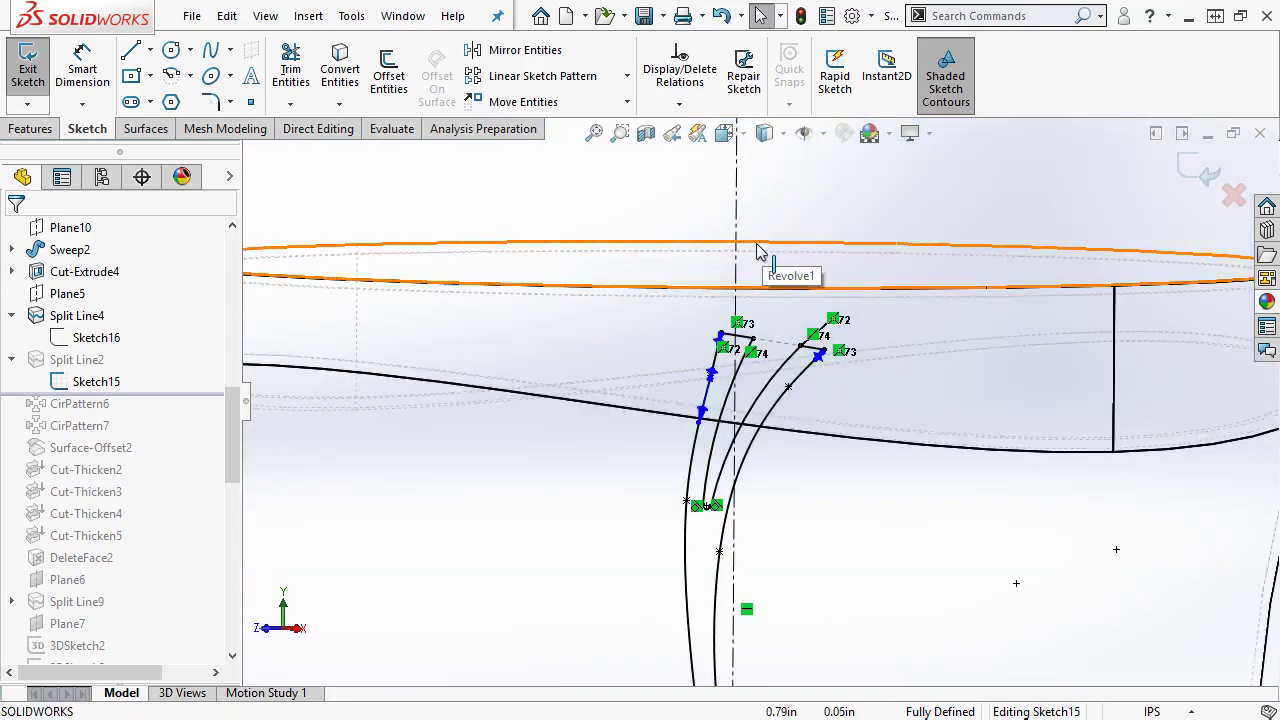
mouse_move(746, 252)
middle_mouse_down()
mouse_move(729, 249)
mouse_move(741, 251)
middle_mouse_up()
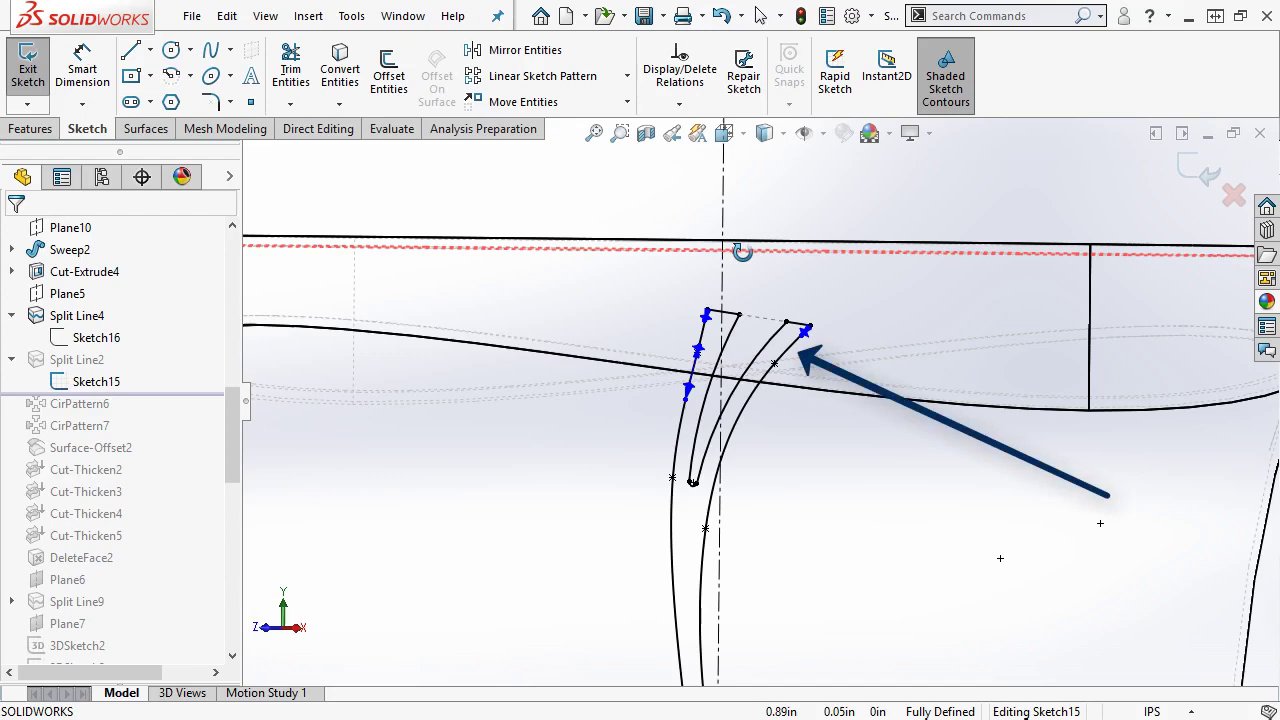
left_click(1233, 197)
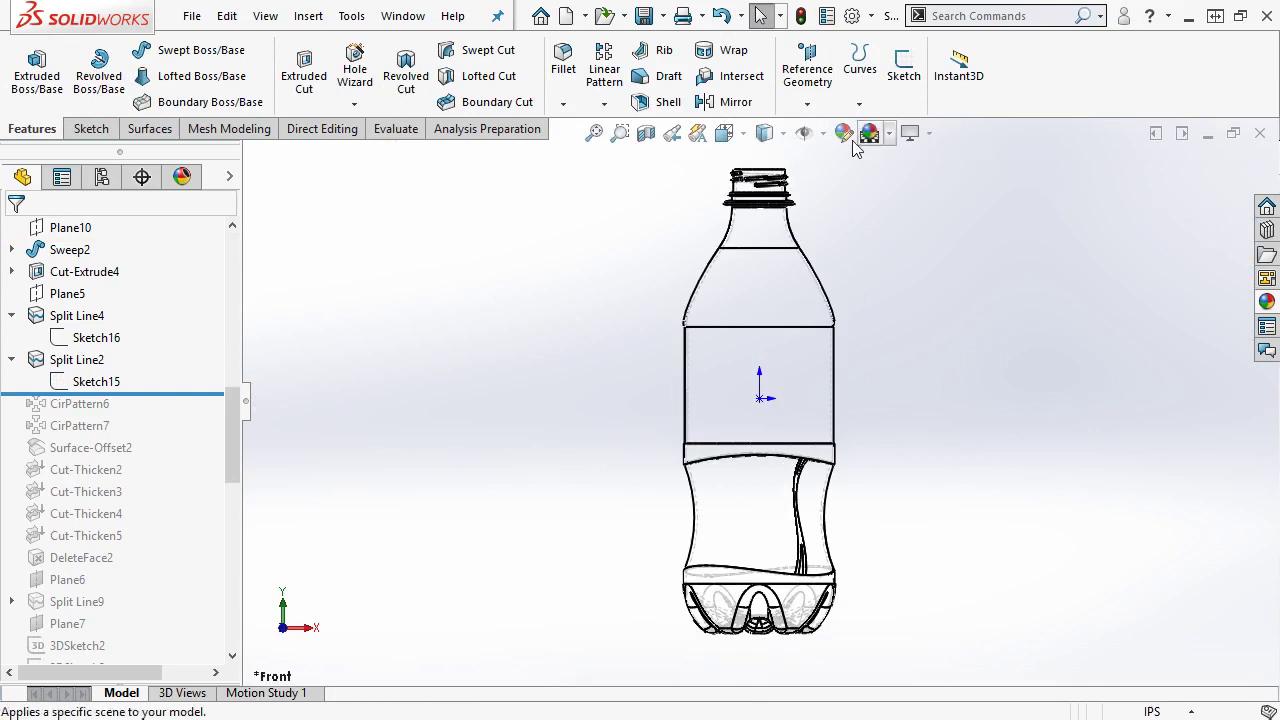
Set Shaded With Edges and roll forward through CirPattern7 and Surface-Offset2.
left_click(765, 133)
left_click(765, 170)
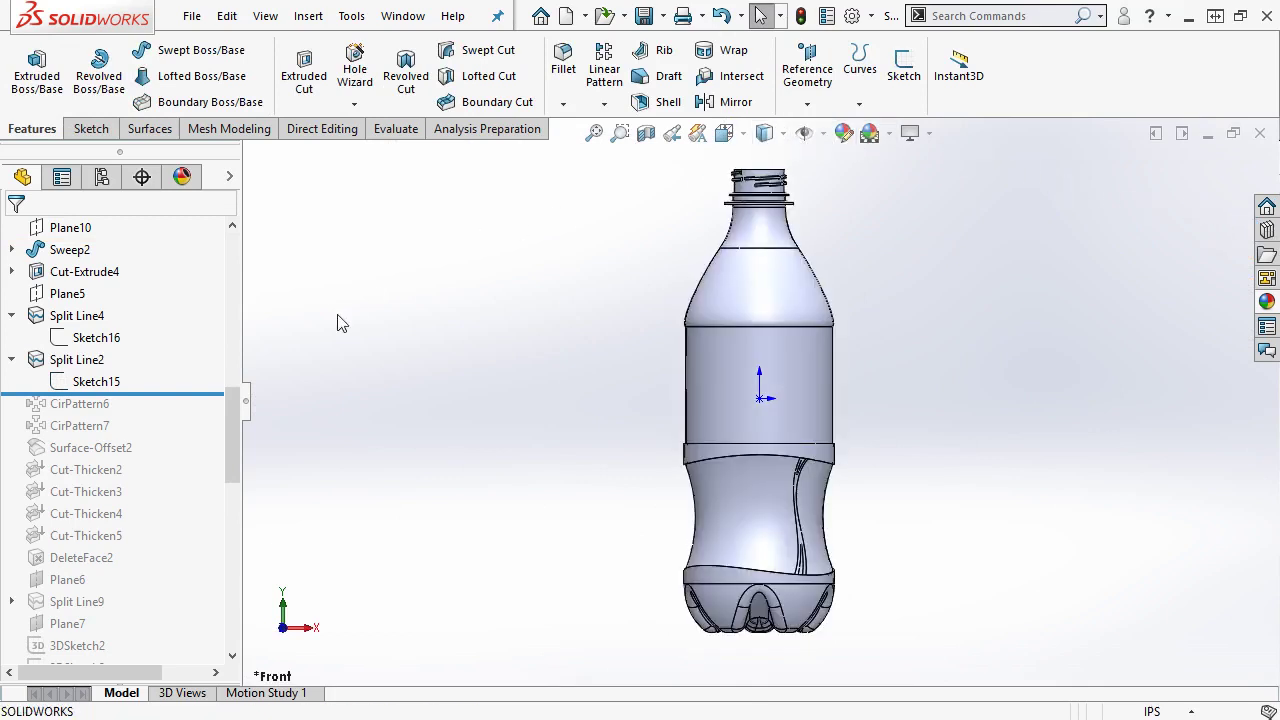
left_click_drag(189, 393, 180, 436)
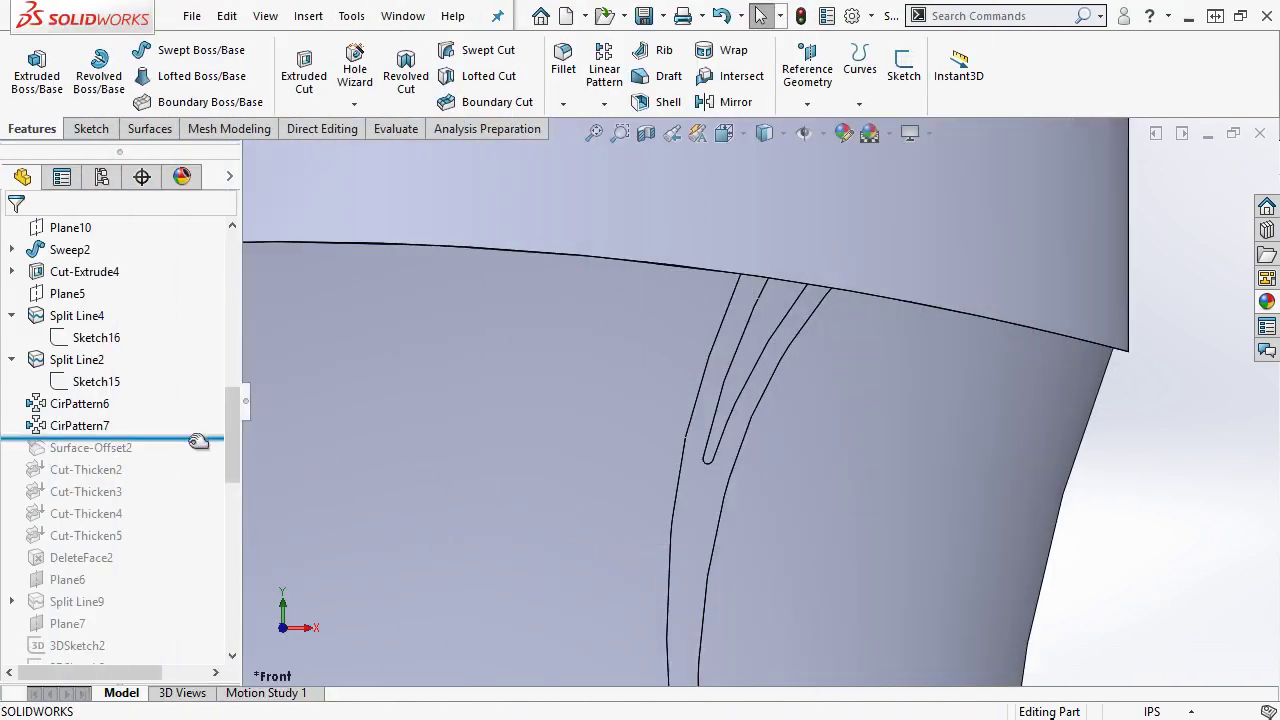
left_click_drag(199, 441, 183, 461)
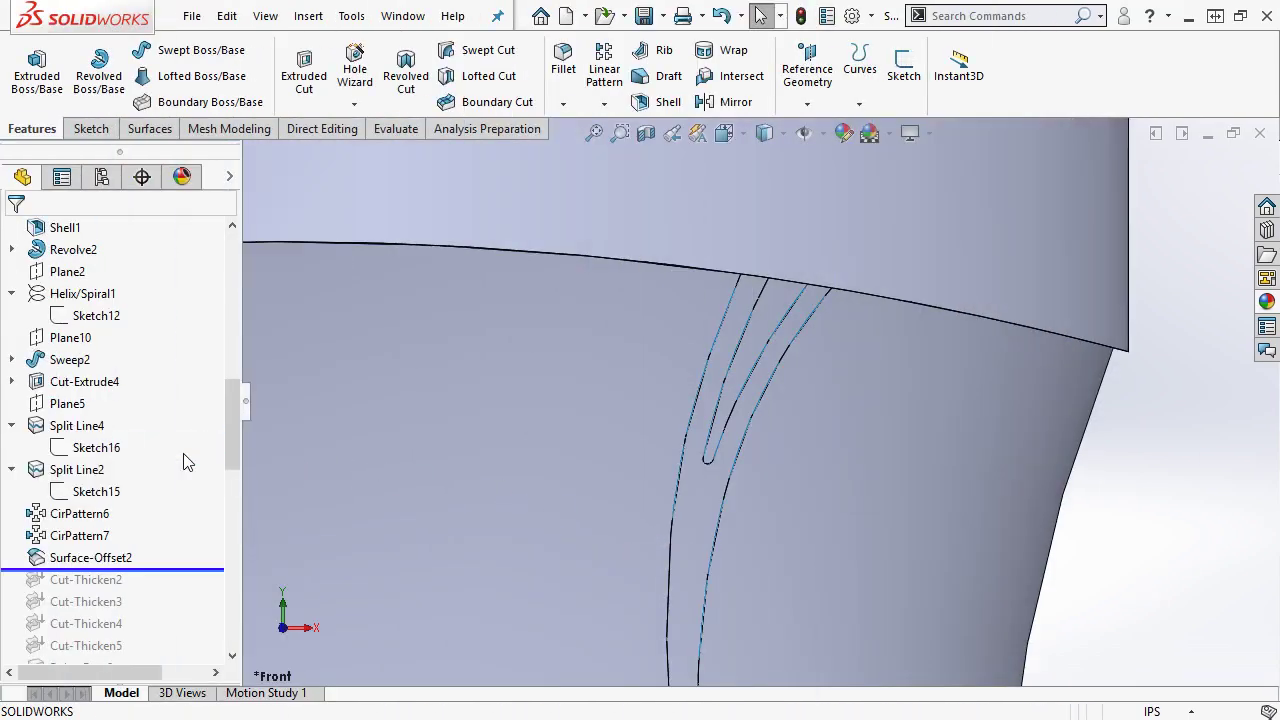
Review Surface-Offset2's settings without changes, then roll forward through Cut-Thicken5.
left_click(95, 557)
left_click(108, 505)
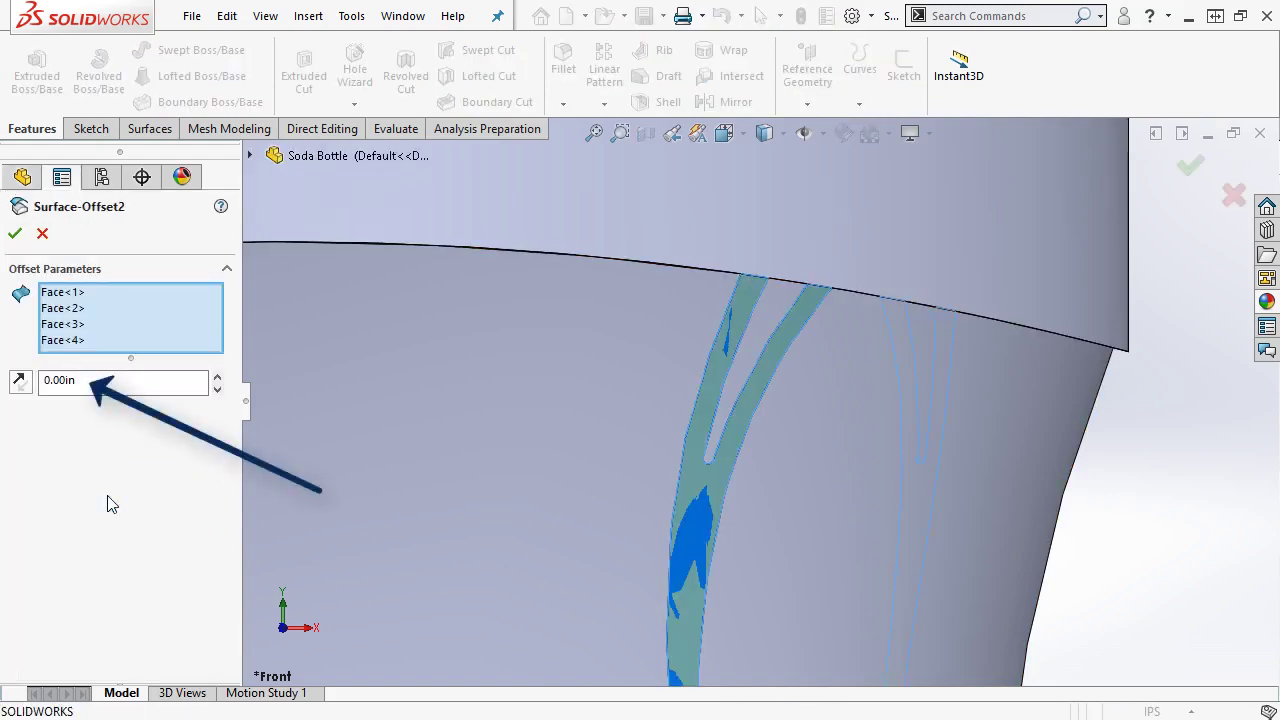
left_click(42, 233)
scroll(221, 432, "down", 4)
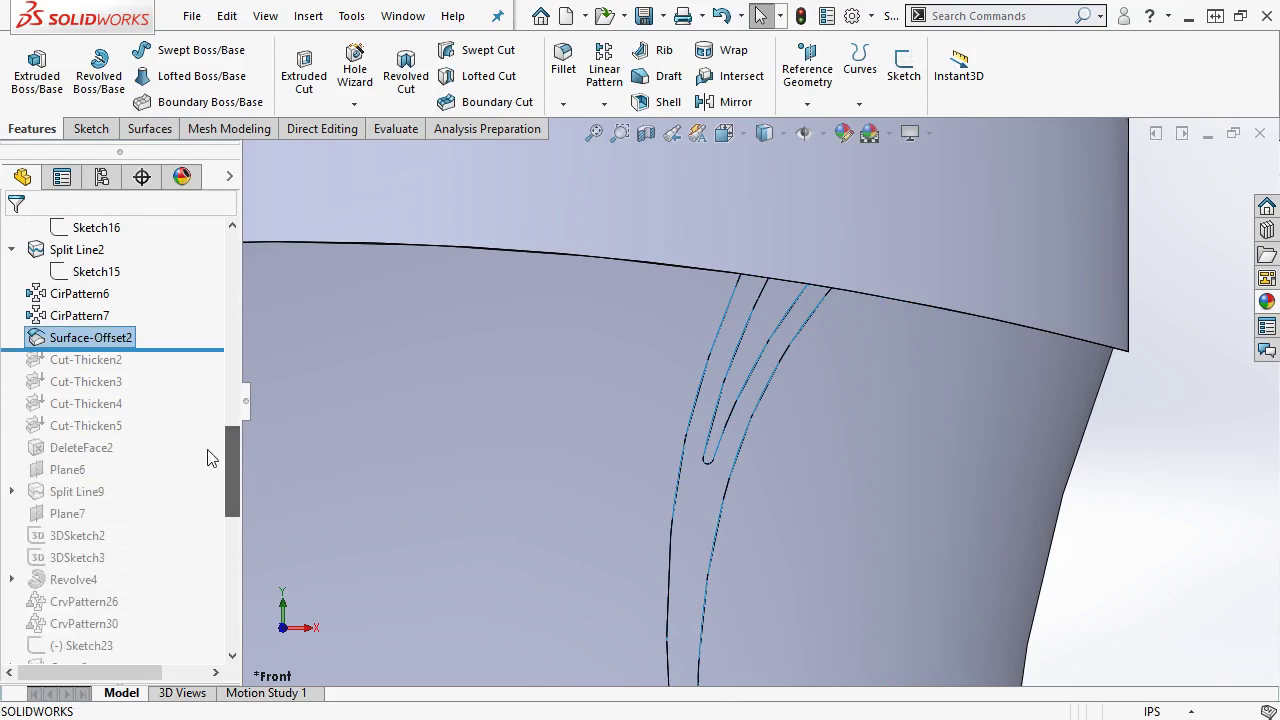
left_click_drag(209, 349, 189, 437)
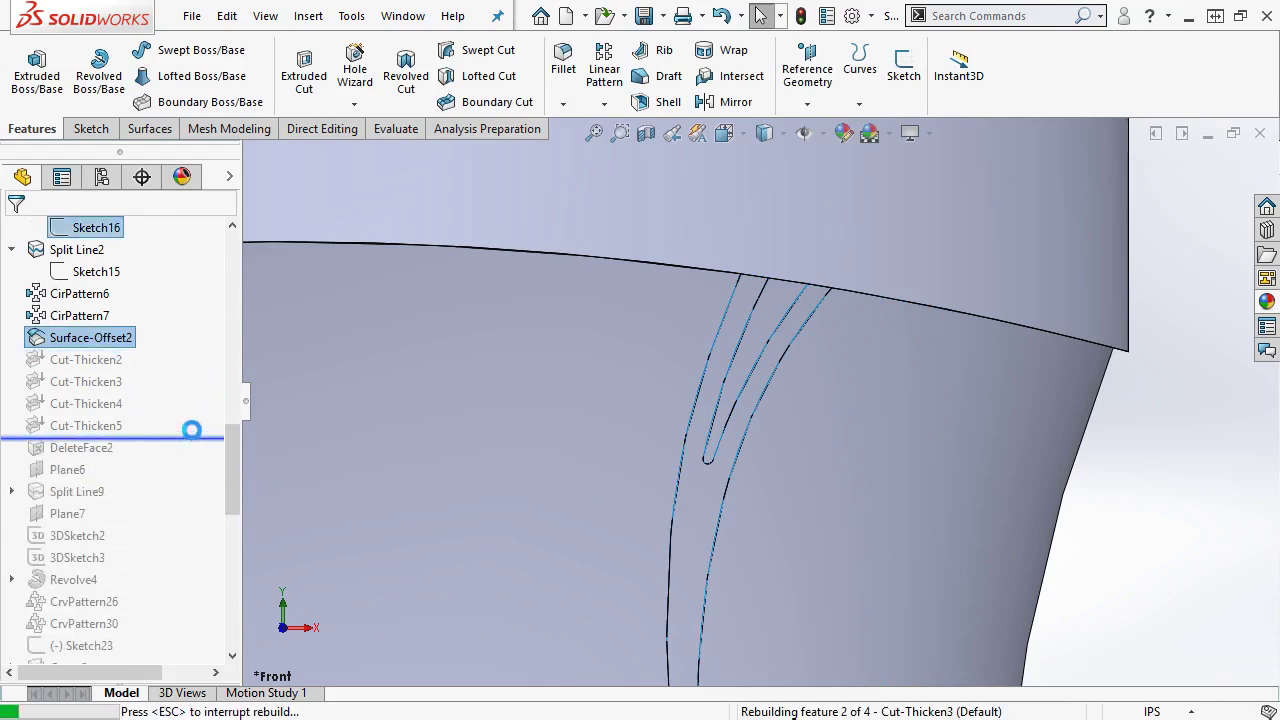
scroll(767, 322, "down", 4)
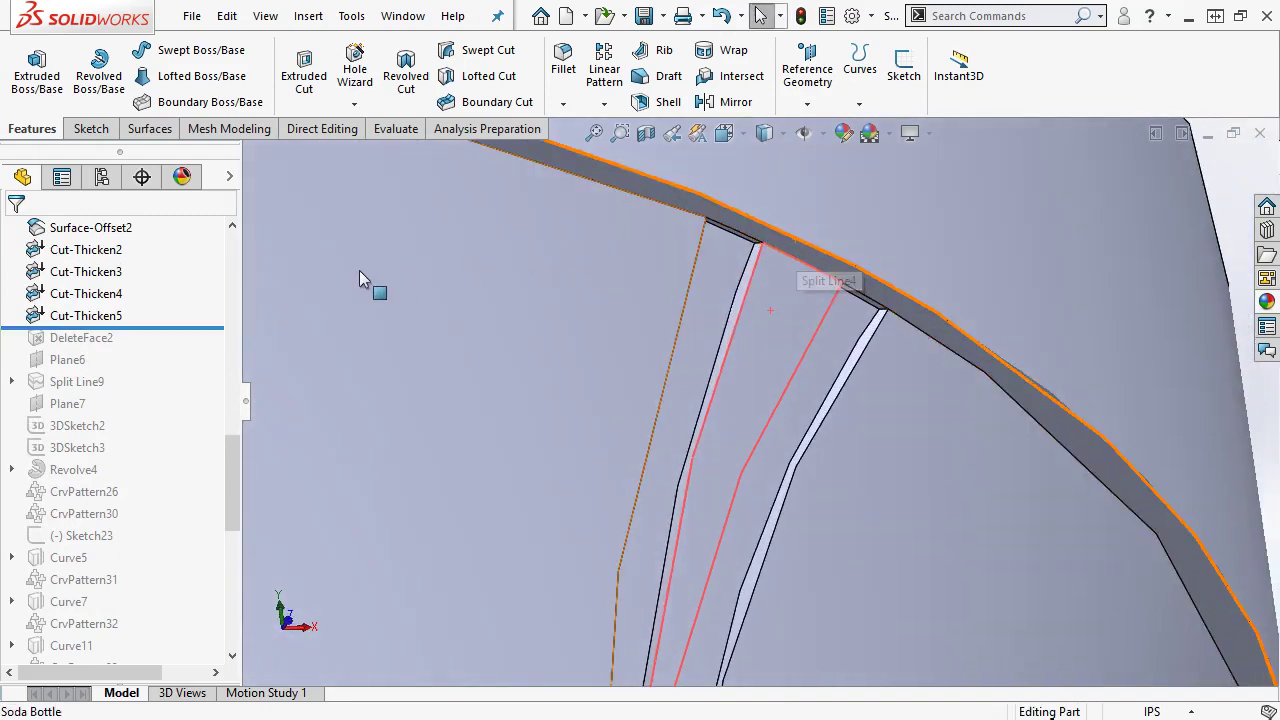
Move the rollback bar past DeleteFace2 down to Revolve4.
left_click_drag(216, 328, 203, 351)
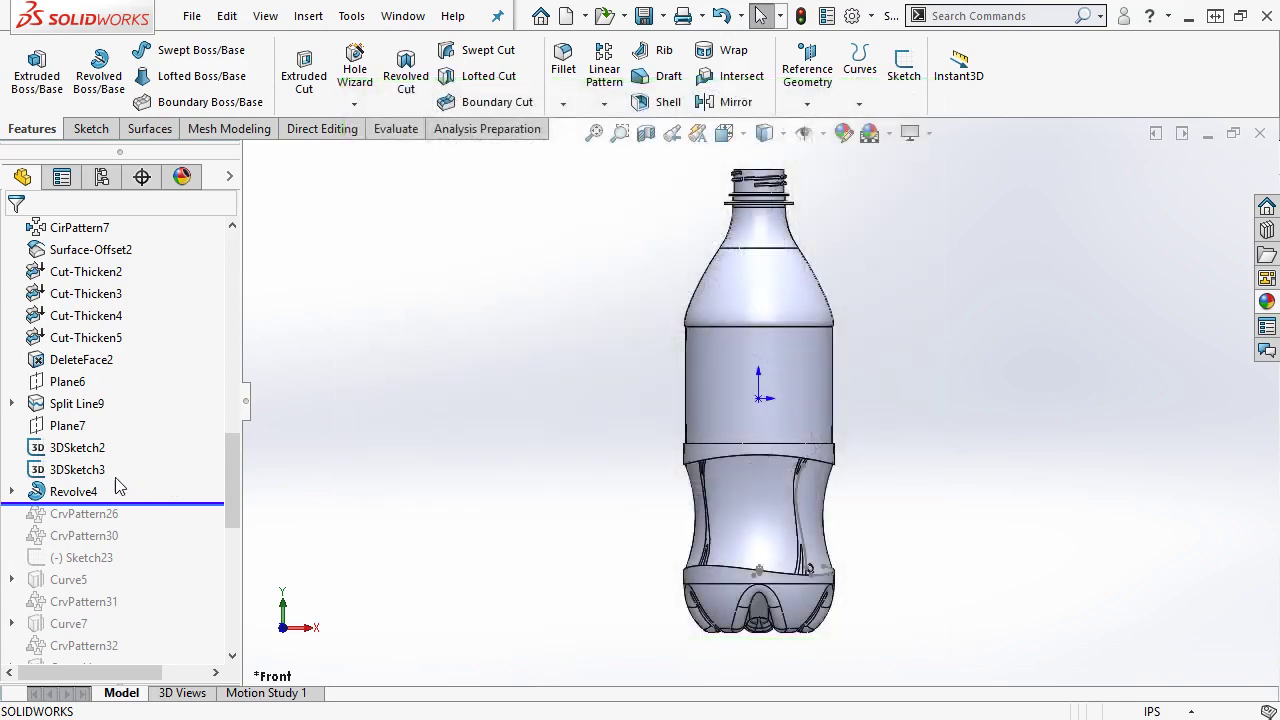
left_click(12, 491)
left_click(45, 491)
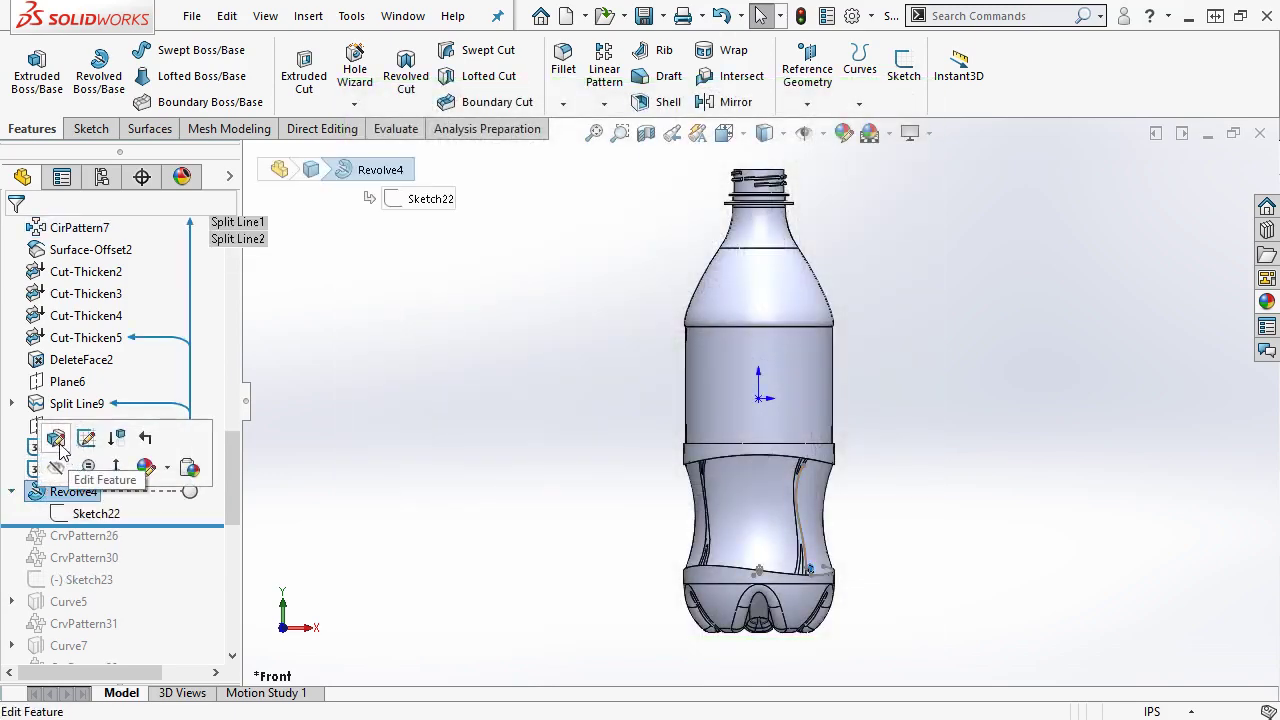
left_click(60, 446)
scroll(760, 440, "down", 6)
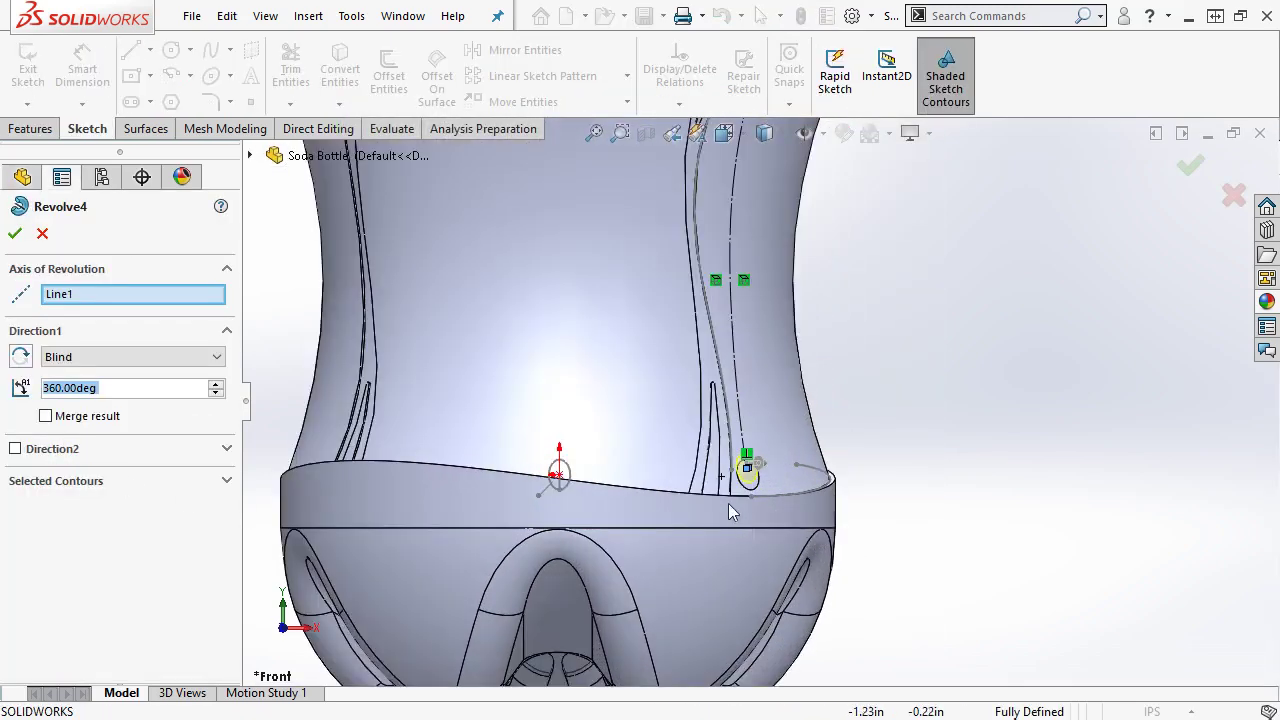
scroll(755, 422, "down", 4)
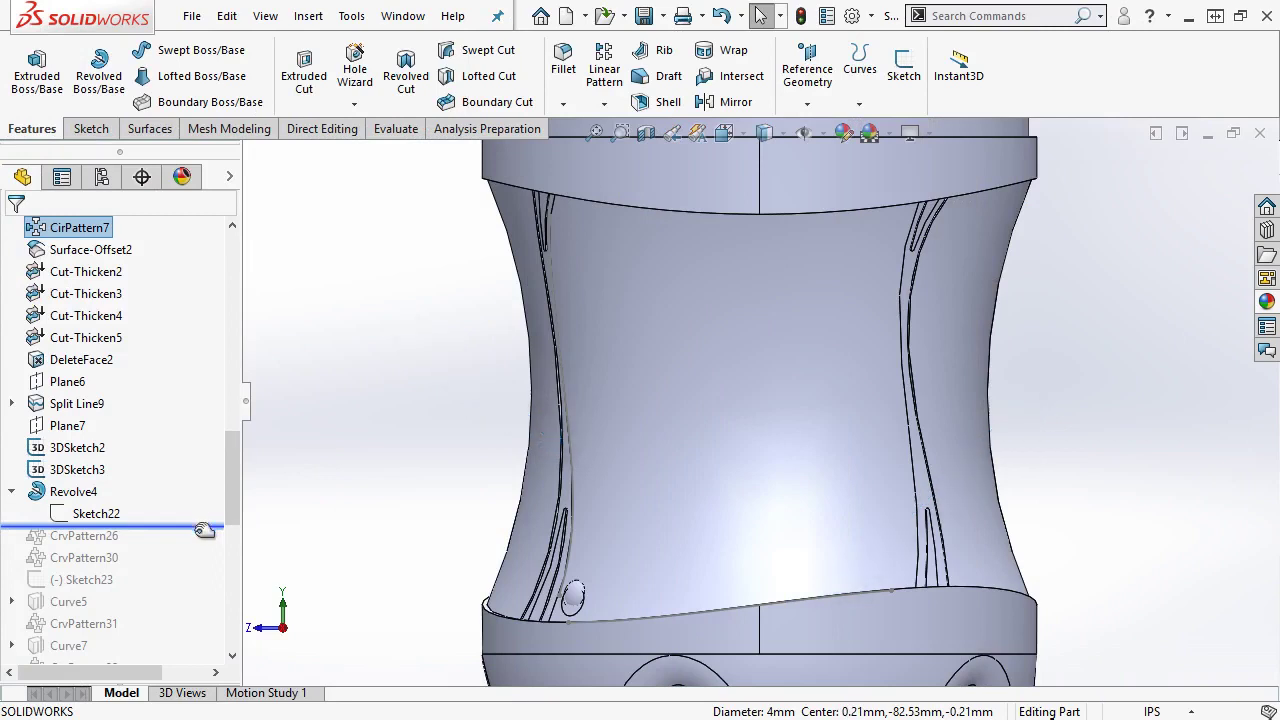
Restore CrvPattern26, CrvPattern30 and Sketch23, showing Sketch23's guide lines on the panel.
left_click_drag(206, 527, 196, 548)
scroll(225, 495, "down", 5)
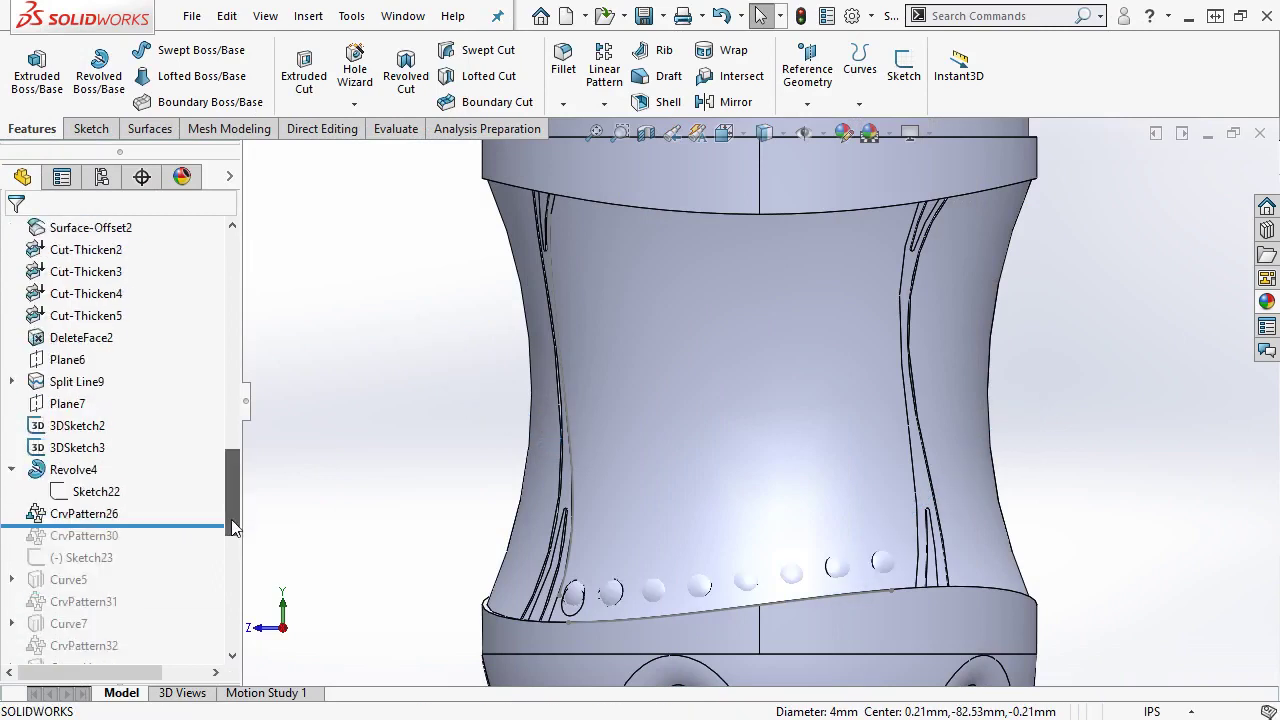
left_click_drag(190, 357, 185, 372)
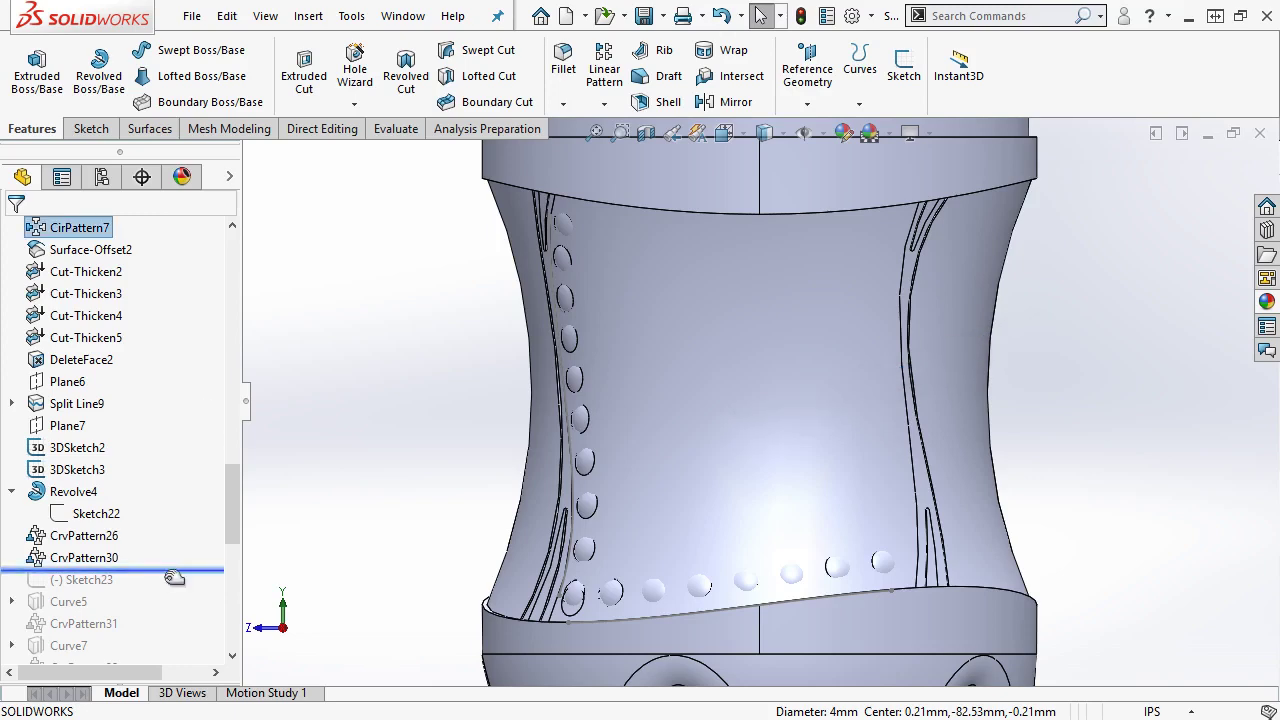
left_click_drag(174, 578, 166, 590)
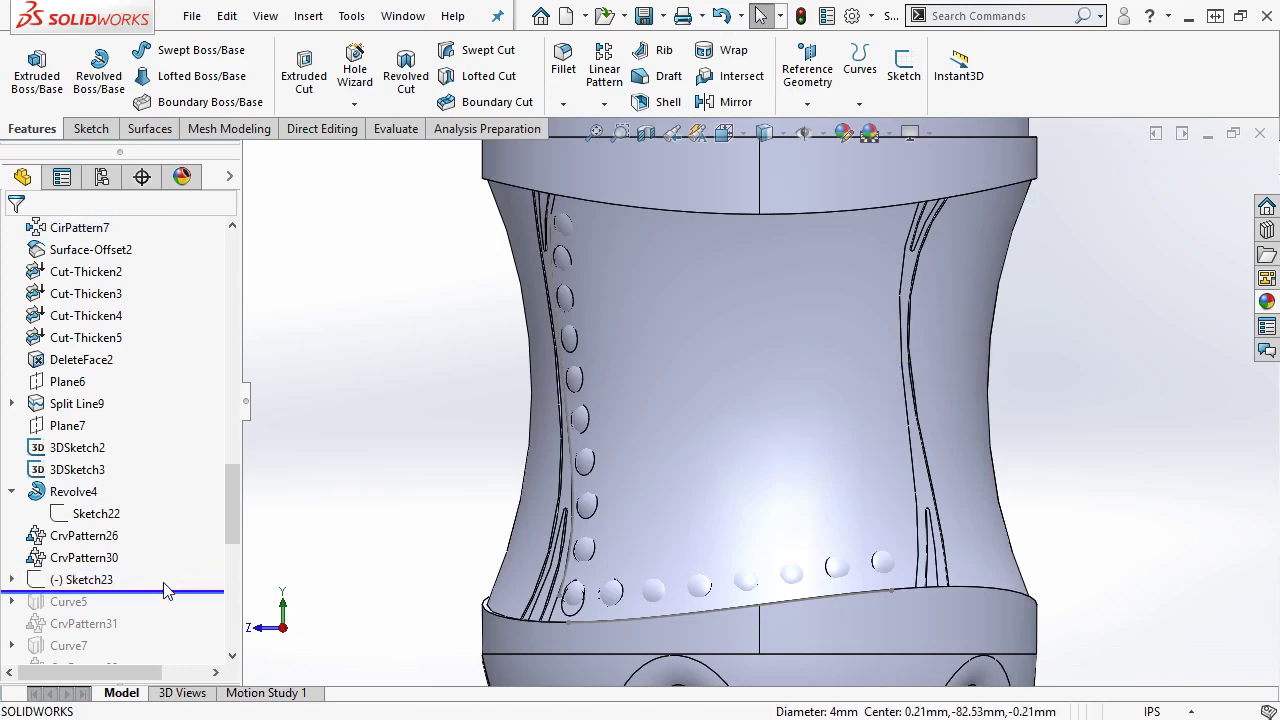
left_click(103, 582)
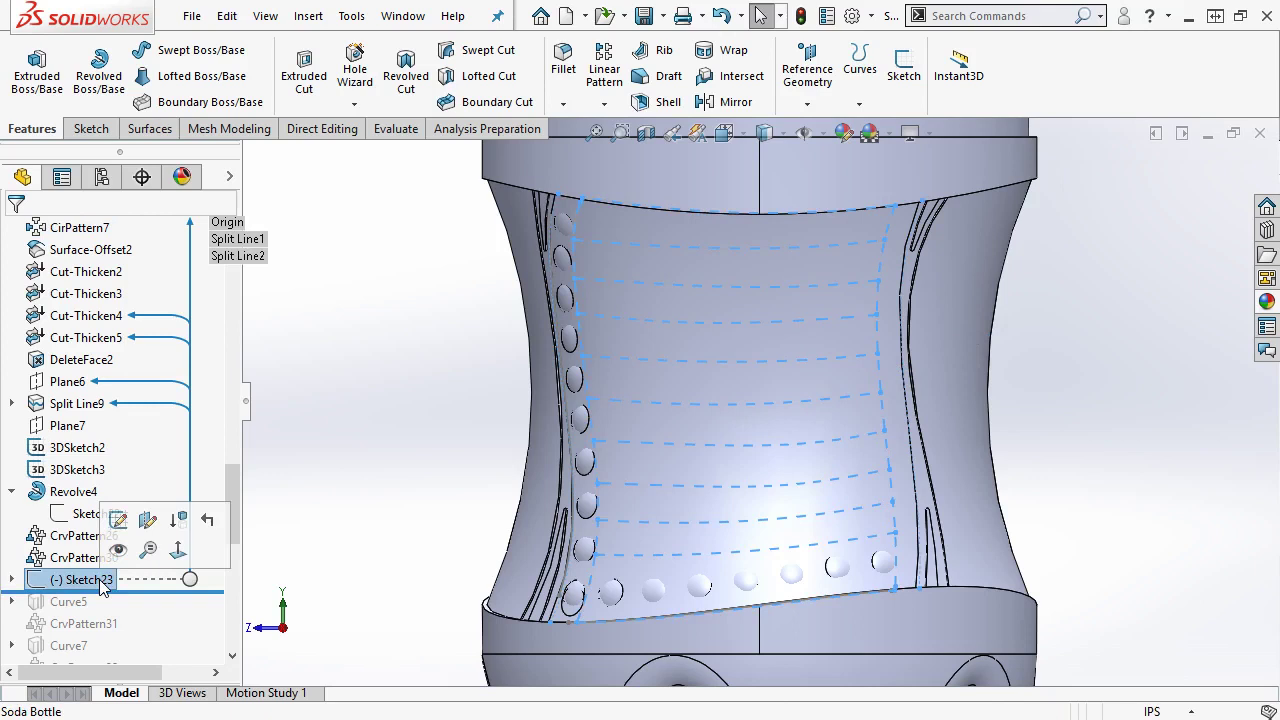
left_click_drag(238, 498, 230, 538)
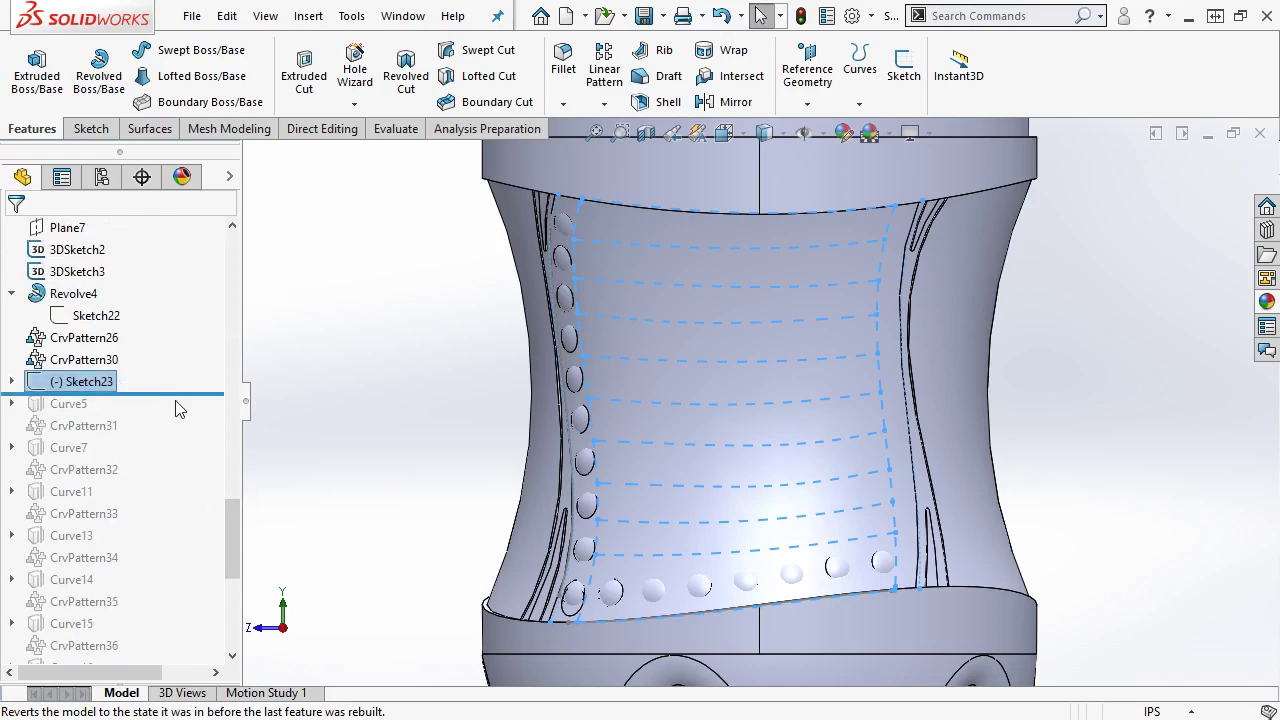
Restore Curve5, confirm its projection settings unchanged, and roll forward through CrvPattern39.
left_click_drag(175, 395, 166, 414)
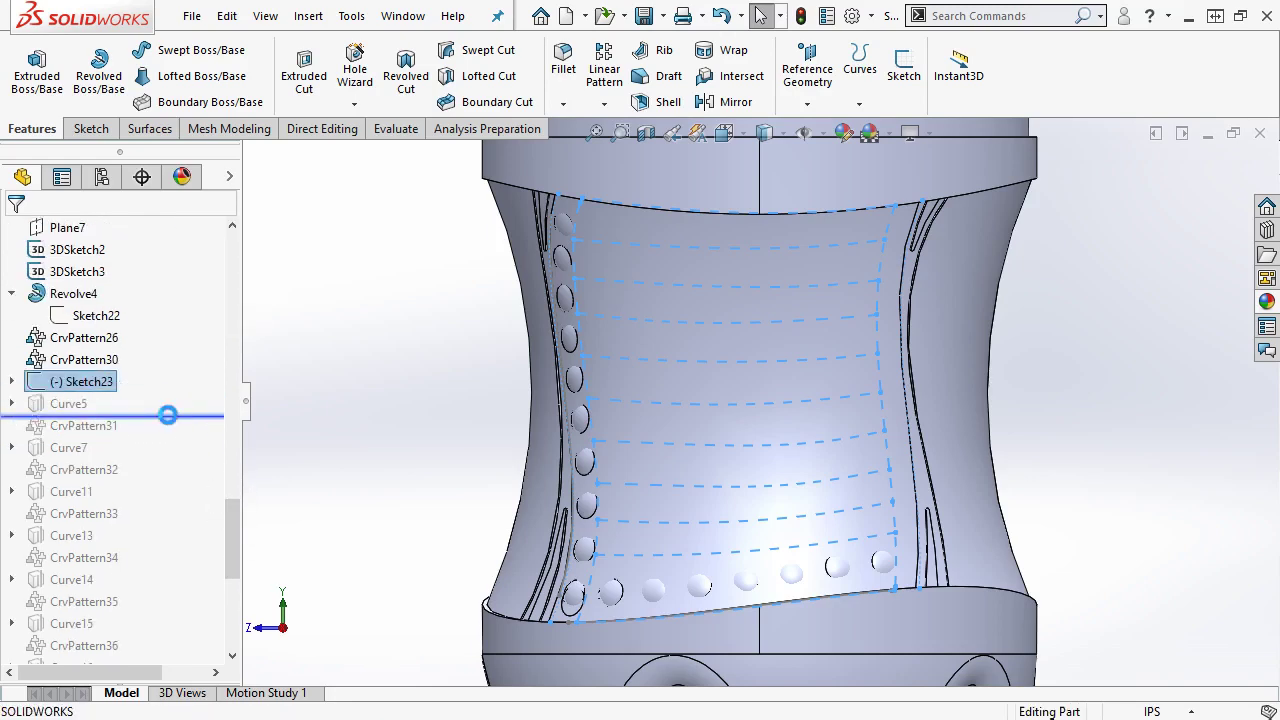
left_click(70, 403)
left_click(90, 346)
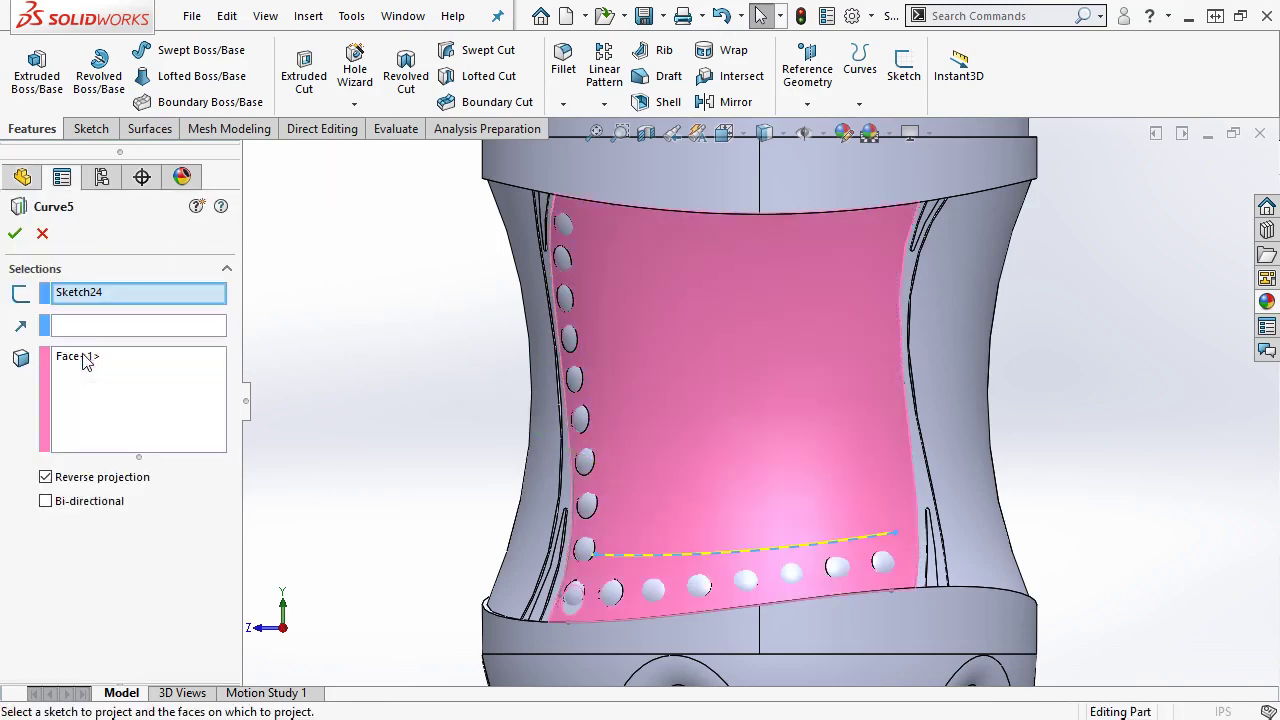
left_click(15, 233)
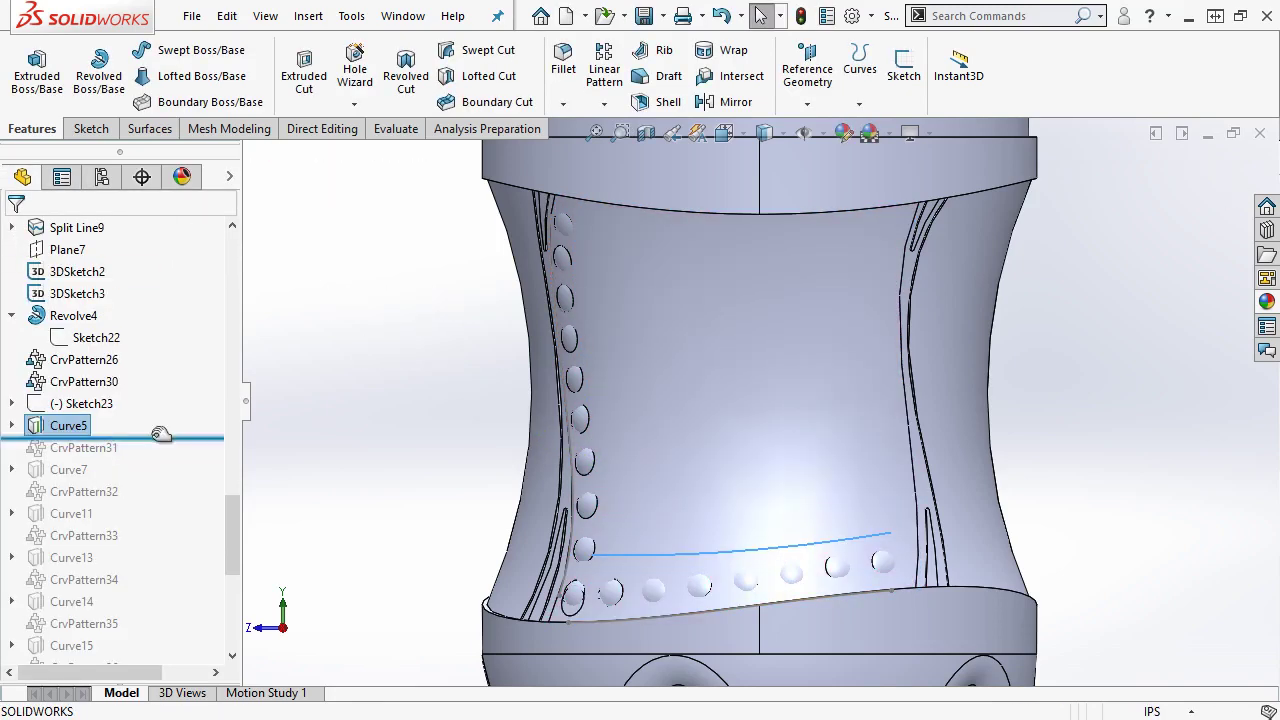
left_click_drag(161, 434, 158, 455)
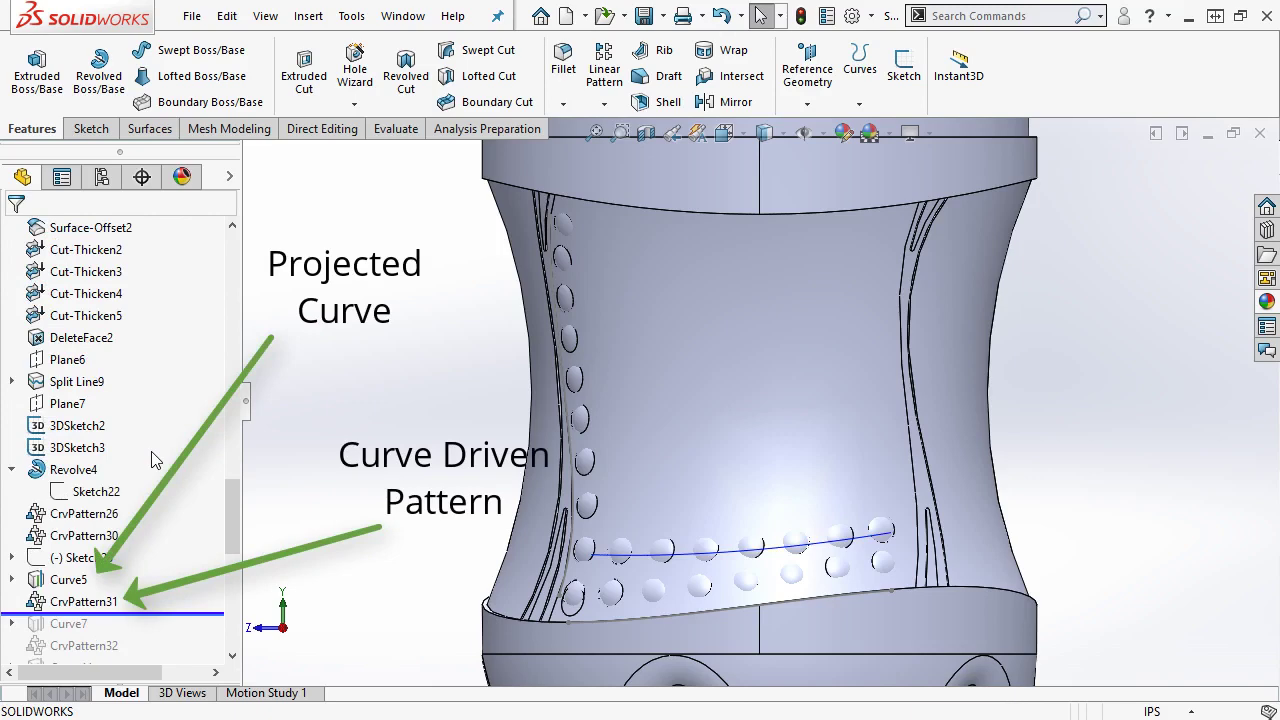
mouse_move(200, 612)
left_mouse_down()
mouse_move(203, 355)
mouse_move(183, 509)
mouse_move(222, 548)
mouse_move(222, 623)
left_mouse_up()
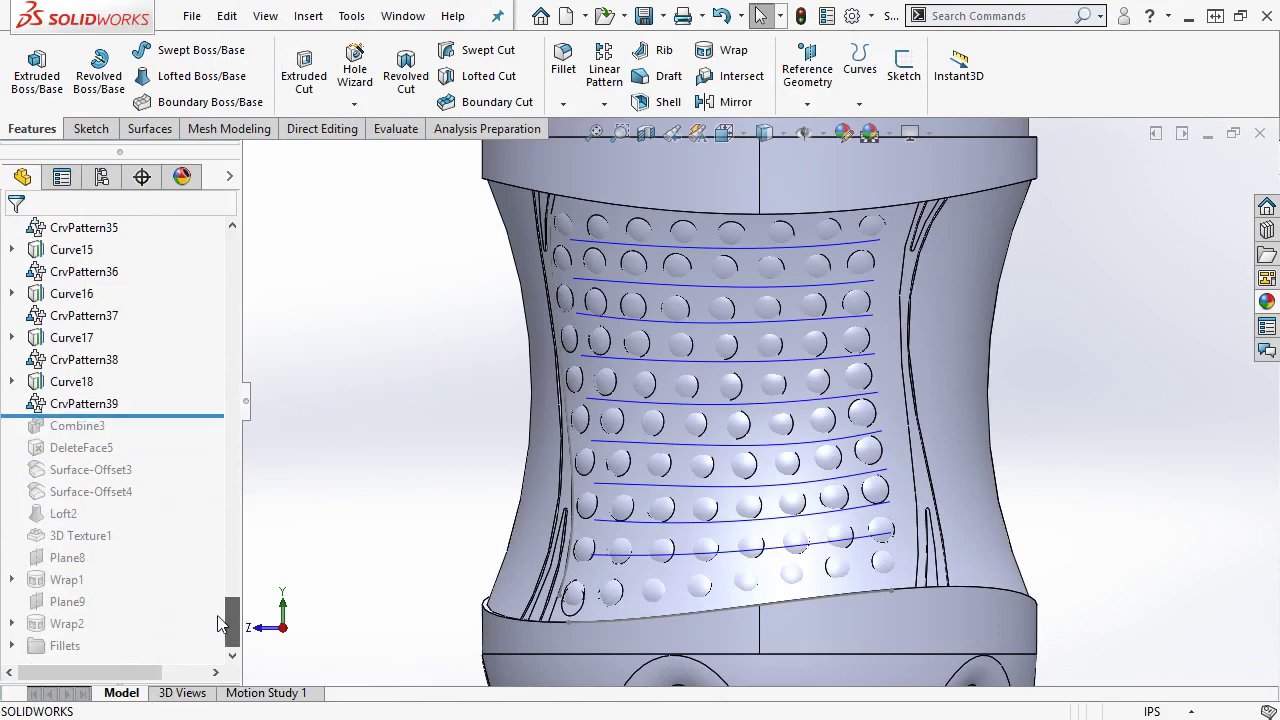
Restore Combine3 and DeleteFace5, hide the blue guide curves, and view the bottle from the front.
left_click_drag(200, 415, 200, 437)
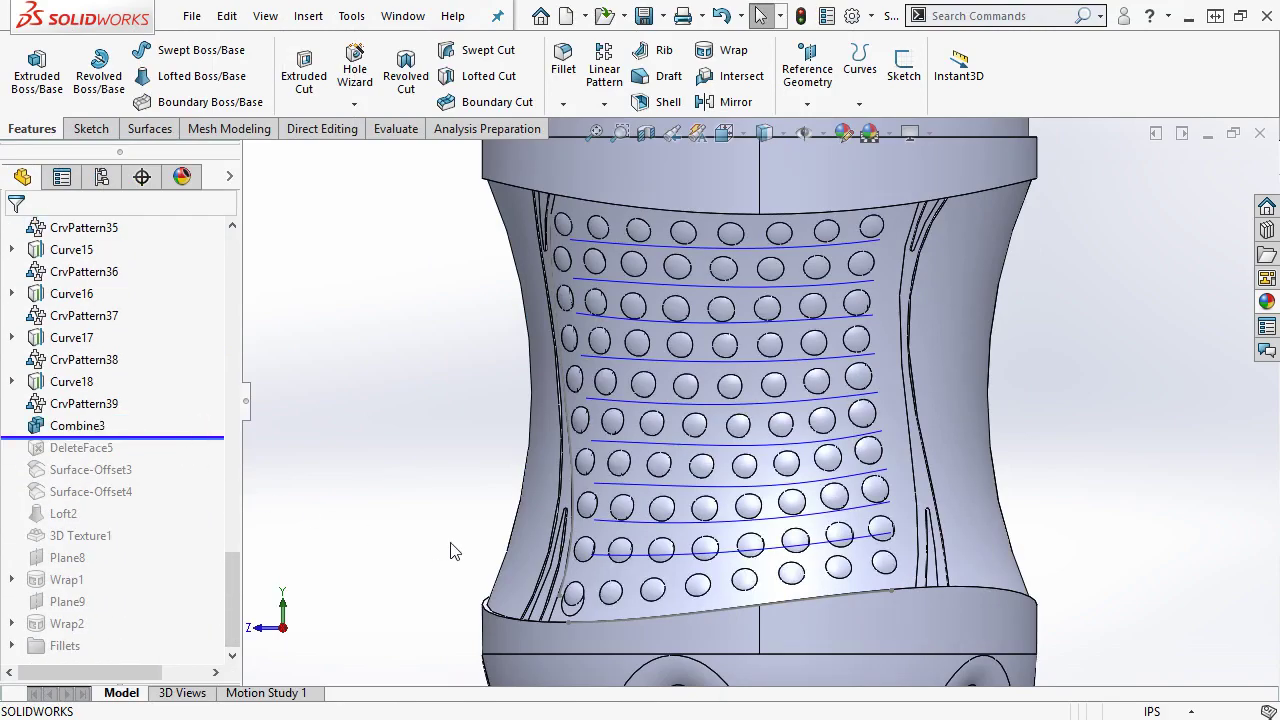
middle_click_drag(777, 543, 640, 297)
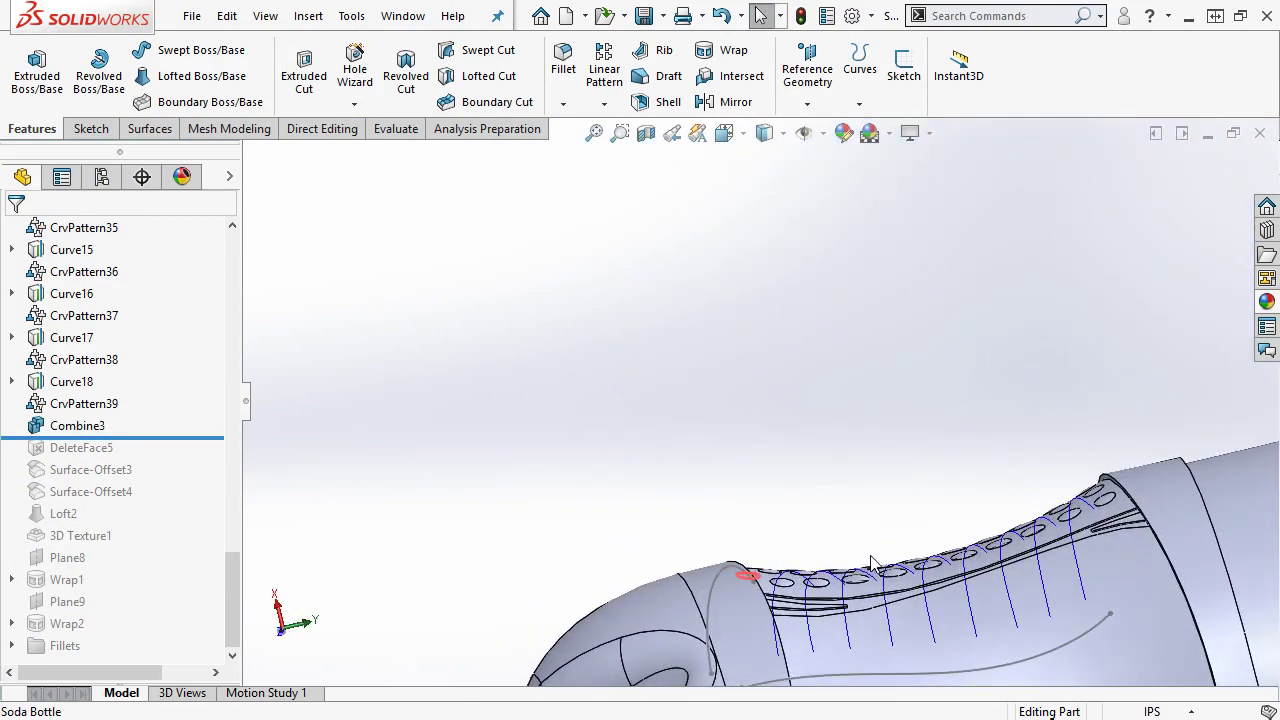
scroll(870, 563, "down", 10)
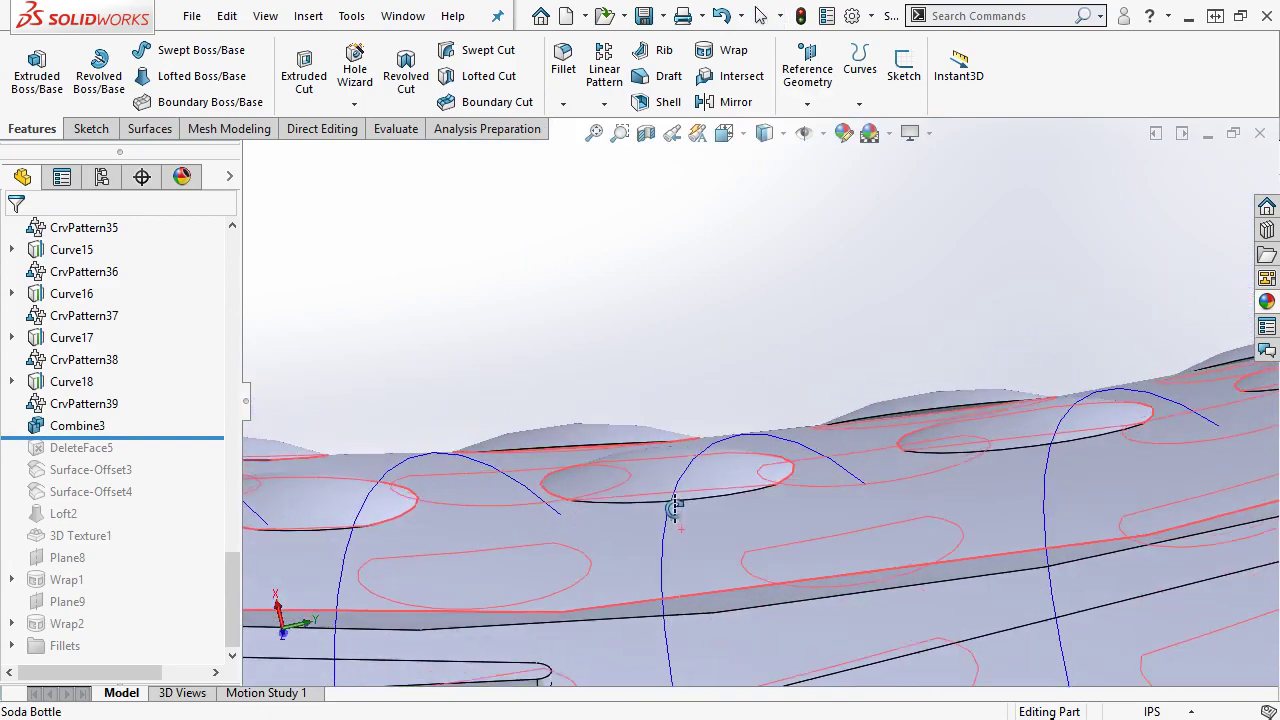
mouse_move(673, 510)
middle_mouse_down()
mouse_move(674, 491)
mouse_move(680, 503)
middle_mouse_up()
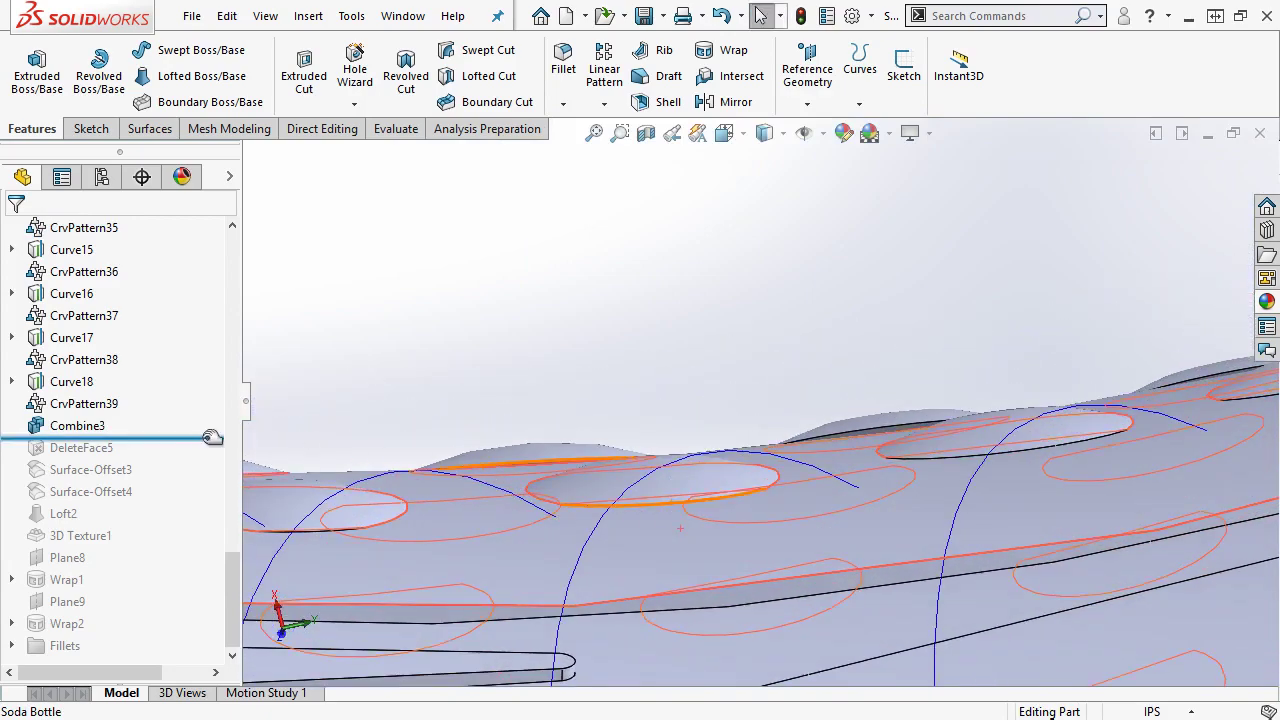
left_click_drag(212, 437, 192, 453)
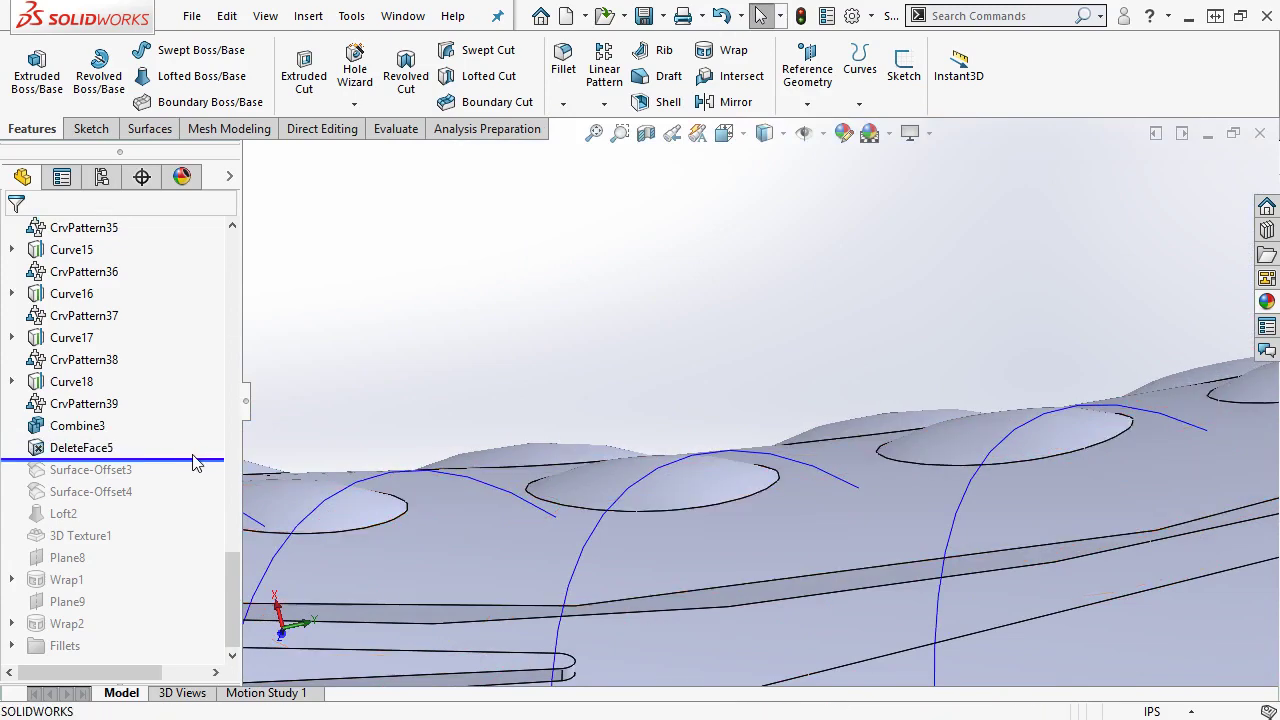
left_click(801, 138)
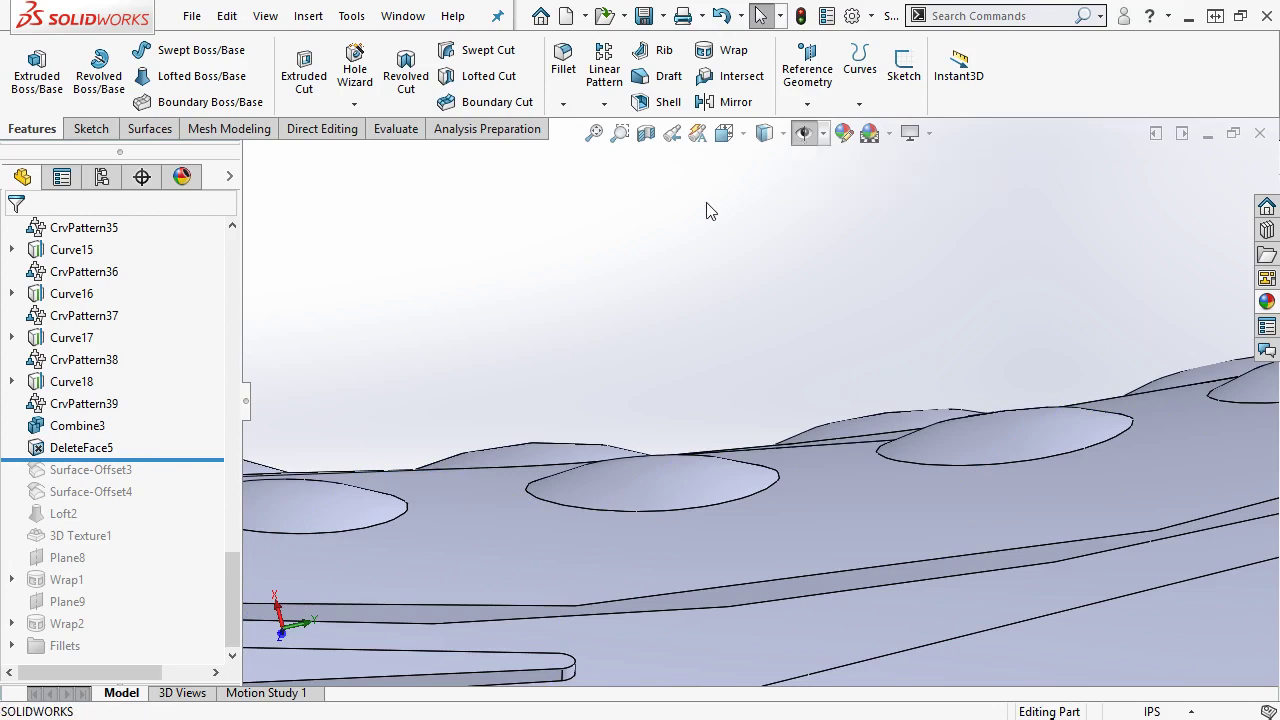
key("ctrl+1")
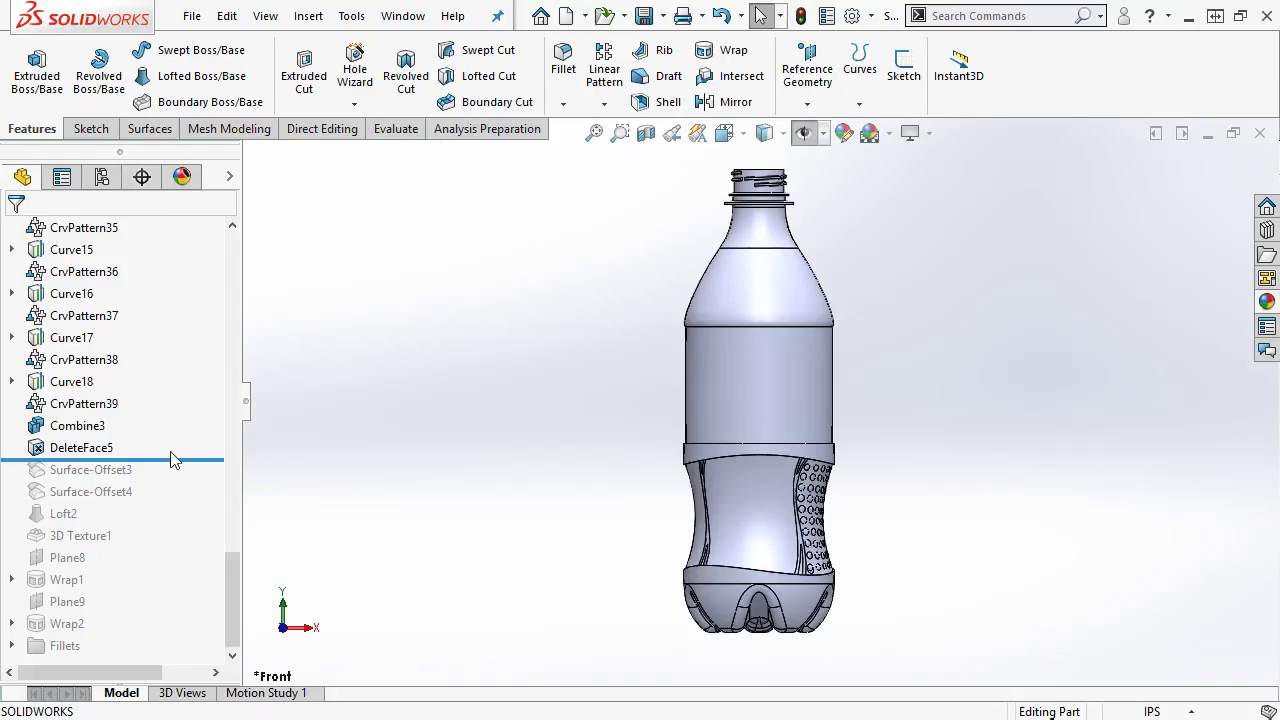
Roll forward to include Surface-Offset3 and review its settings without changes.
left_click_drag(172, 459, 172, 470)
scroll(680, 526, "down", 6)
middle_click_drag(680, 526, 745, 524)
scroll(745, 524, "down", 3)
left_click(90, 470)
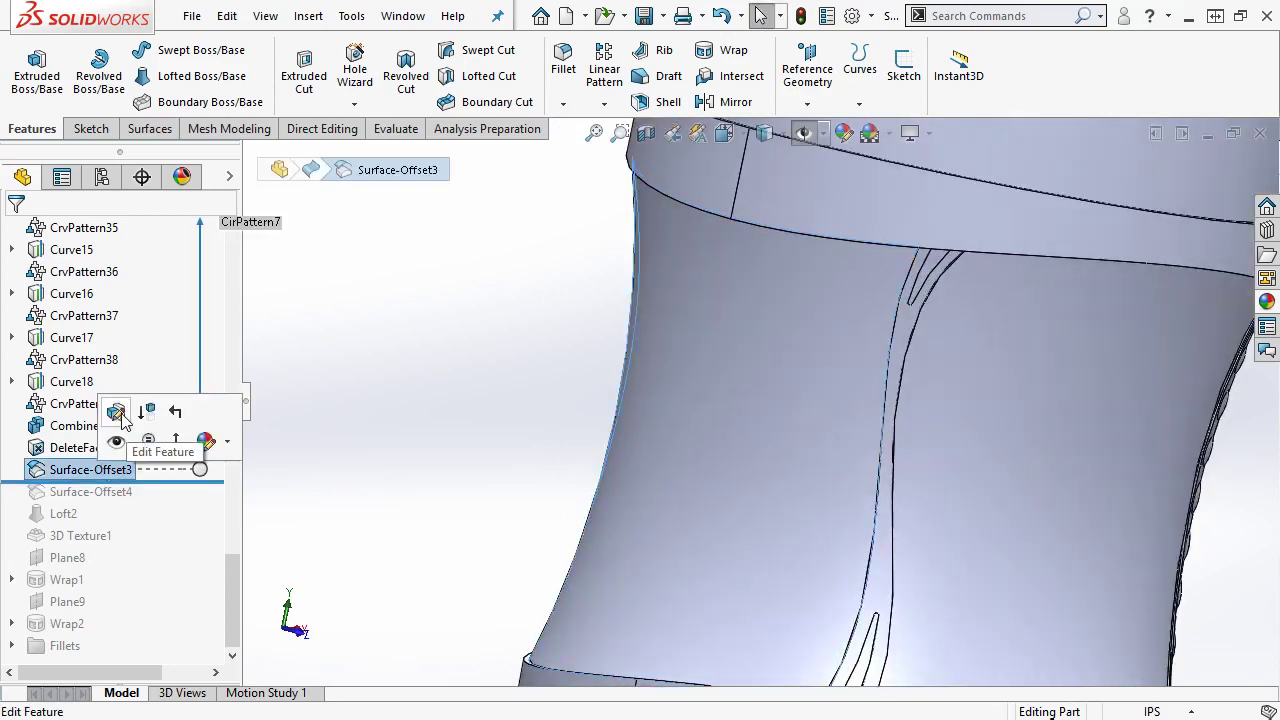
left_click(116, 418)
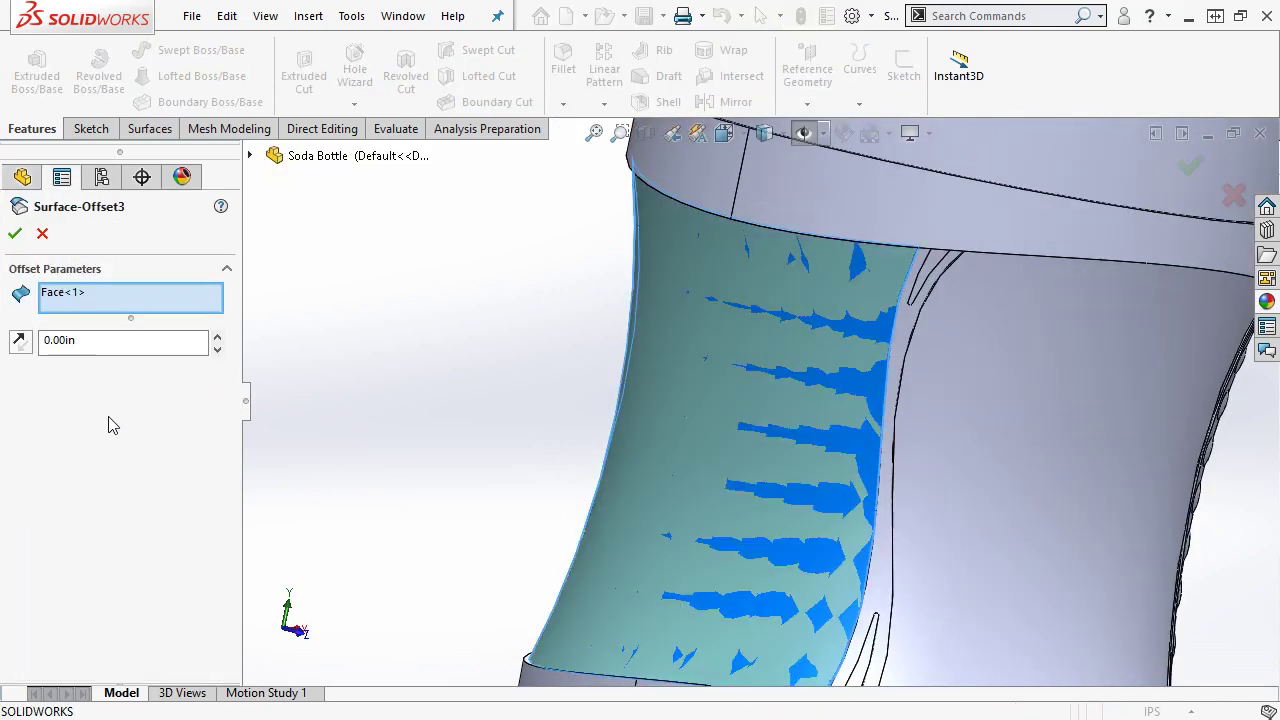
key("Return")
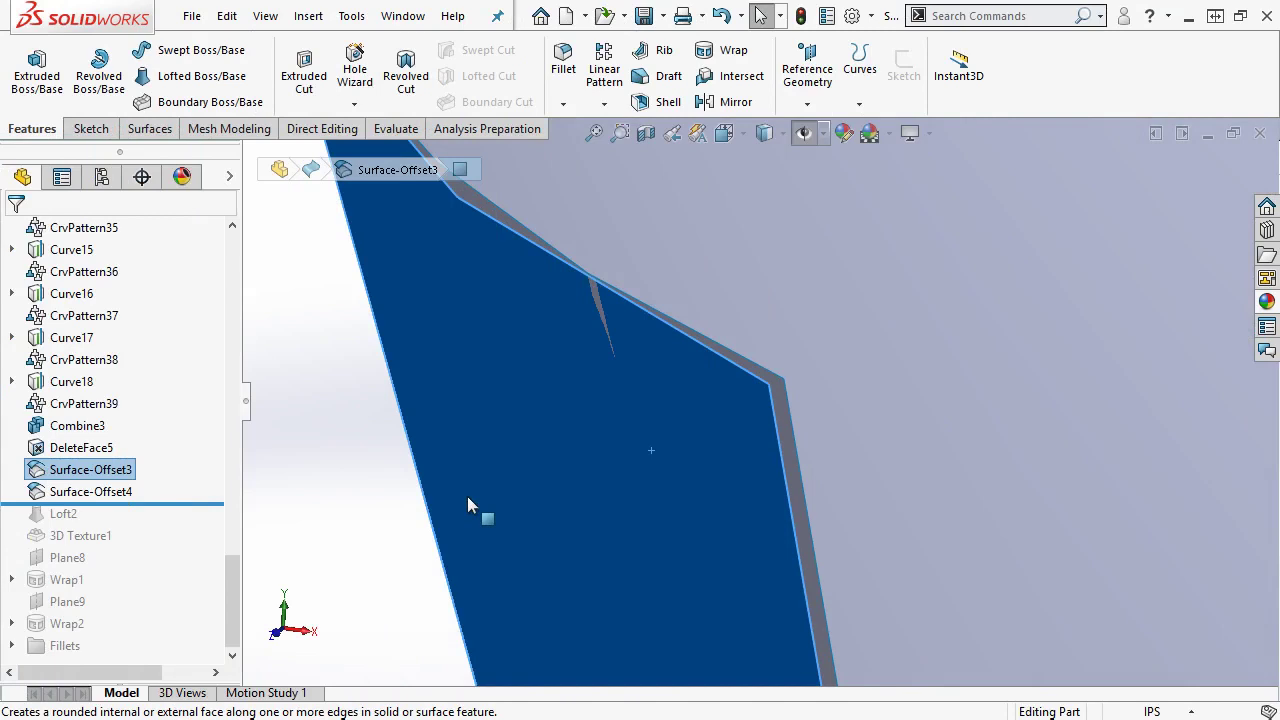
middle_click_drag(467, 496, 484, 454)
left_click(280, 434)
Roll forward through Surface-Offset4 and Loft2, and review the Loft2 settings.
left_click_drag(200, 497, 187, 521)
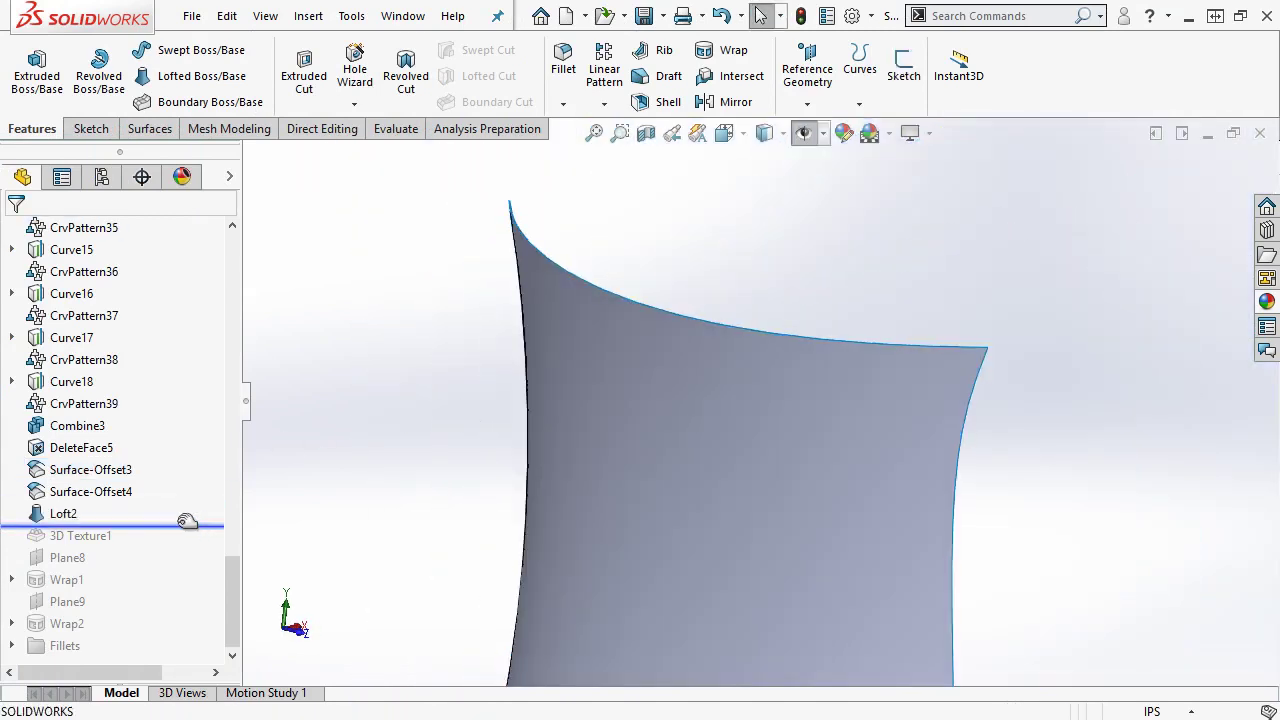
left_click(63, 513)
left_click(86, 450)
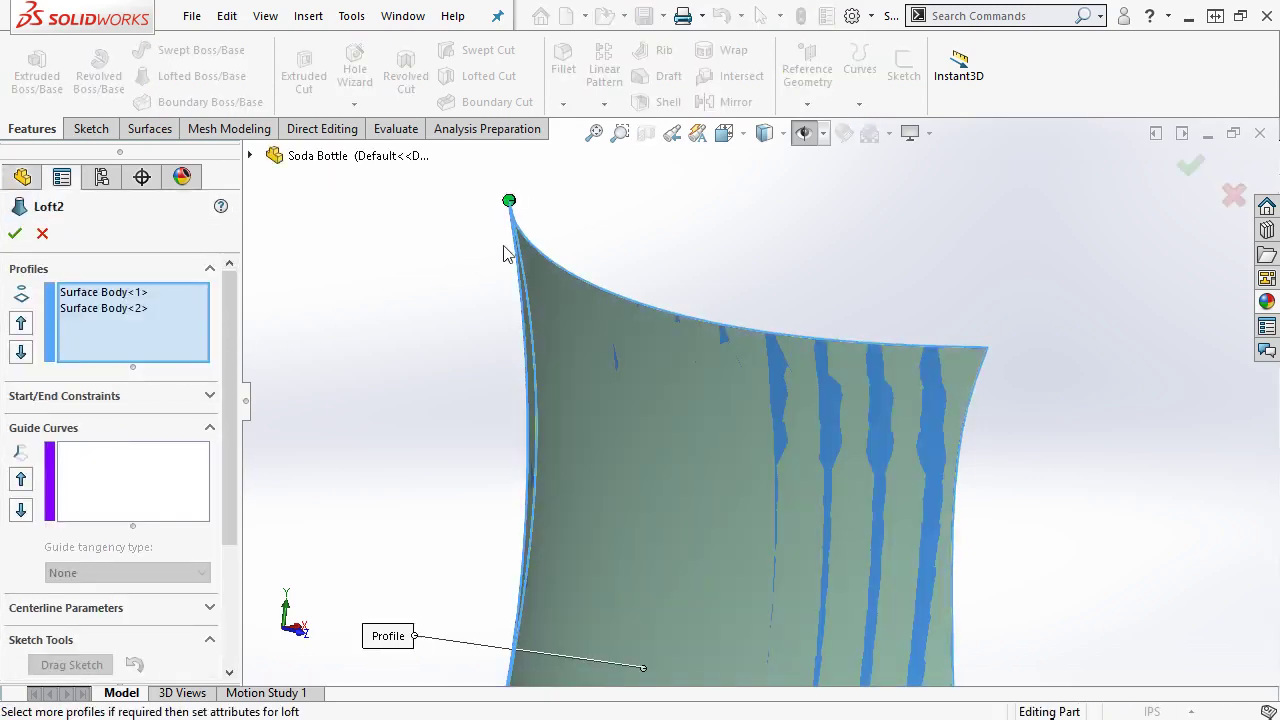
middle_click_drag(504, 248, 618, 272)
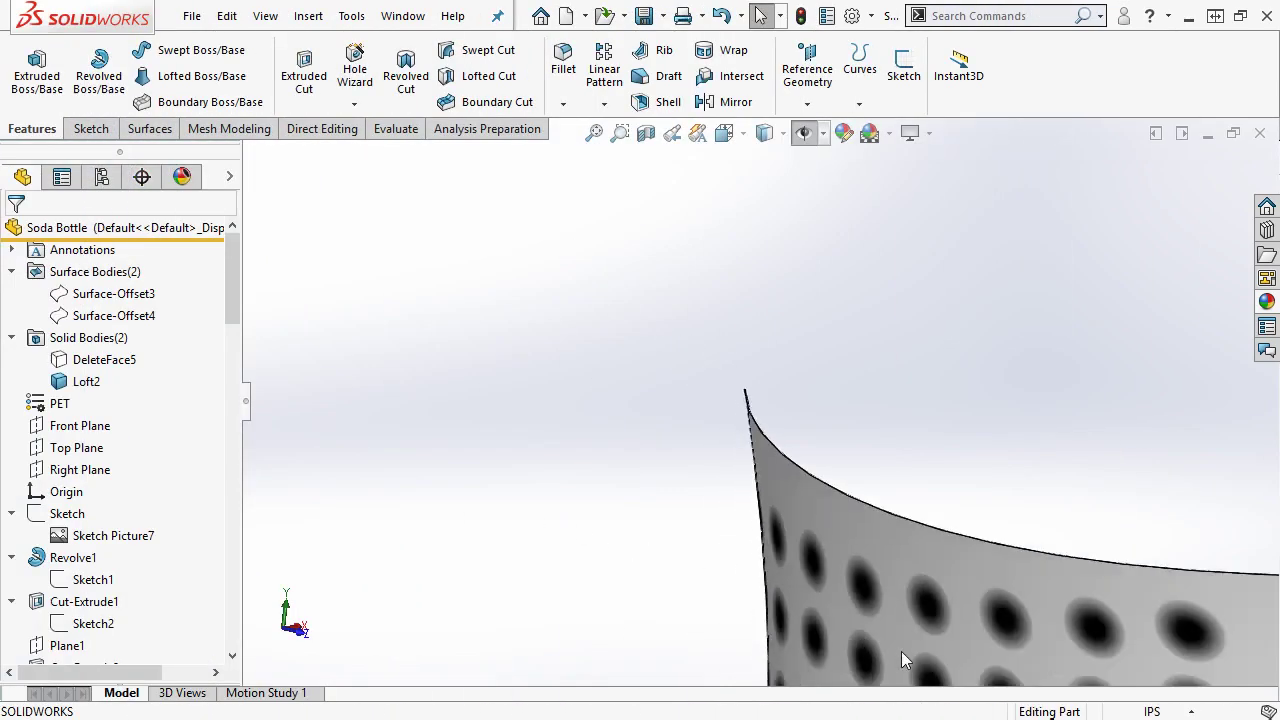
scroll(895, 635, "up", 3)
middle_click_drag(850, 655, 842, 662)
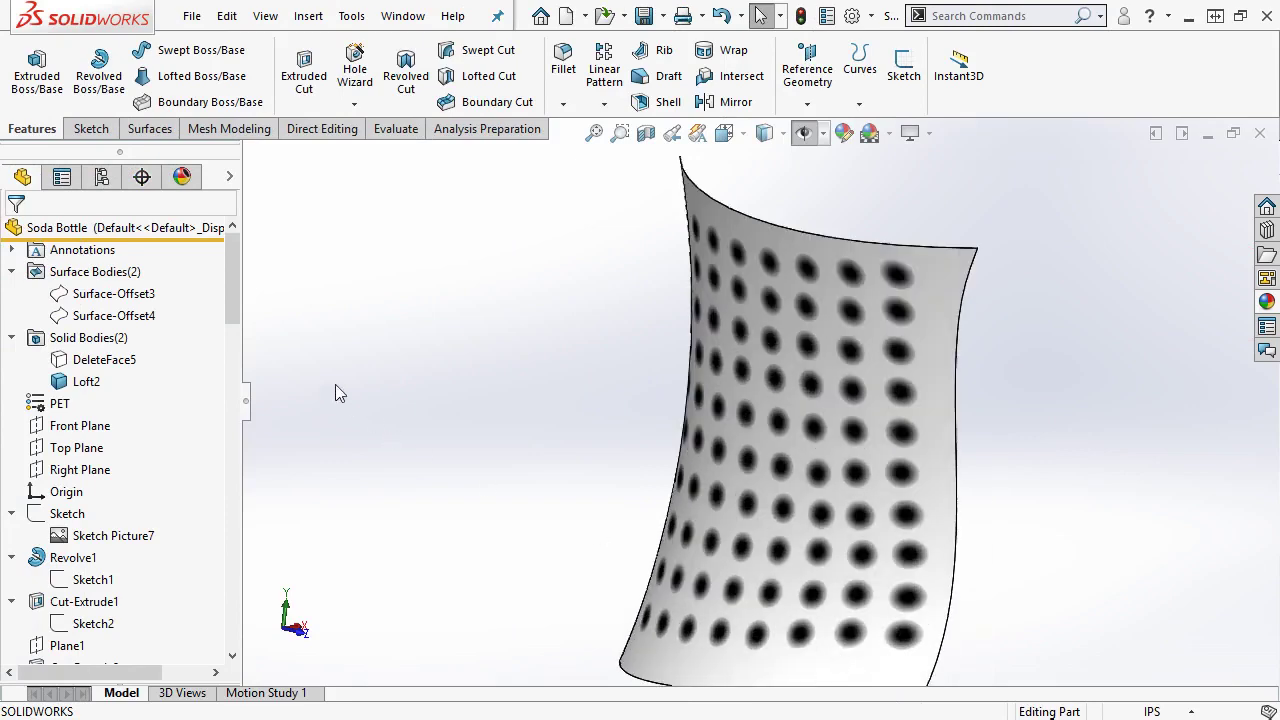
left_click_drag(233, 295, 245, 635)
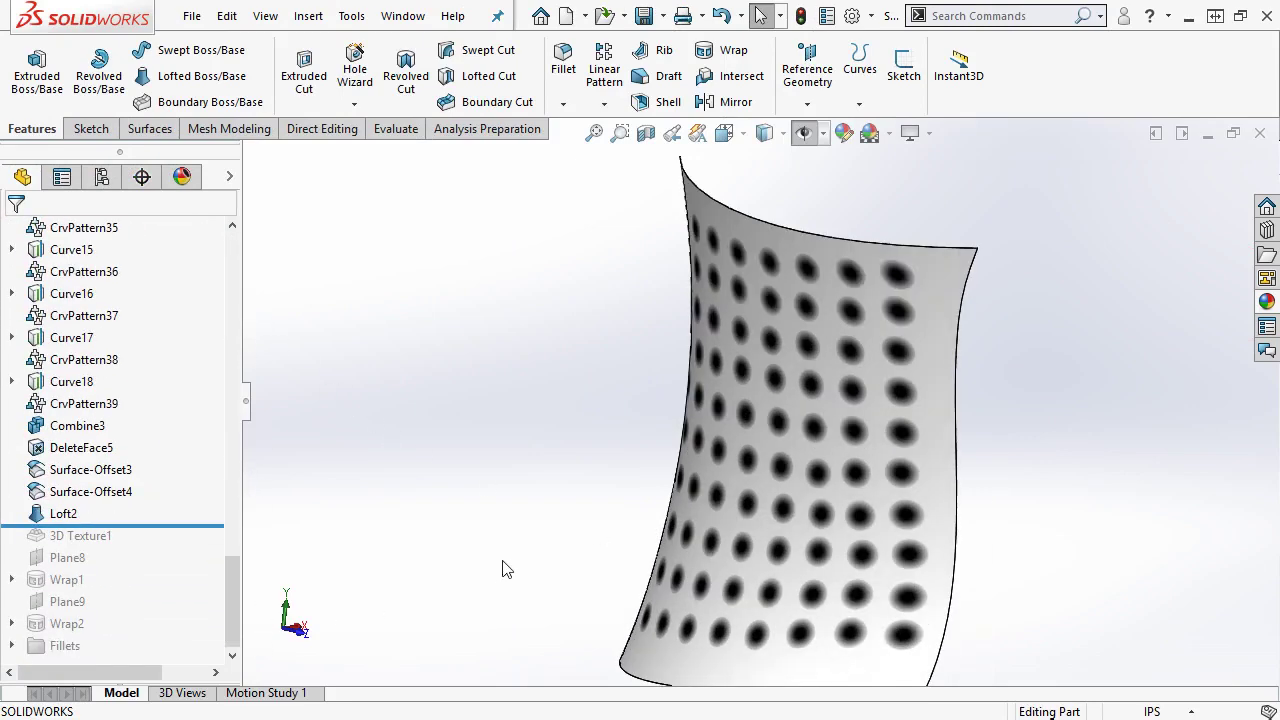
middle_click_drag(505, 568, 568, 560)
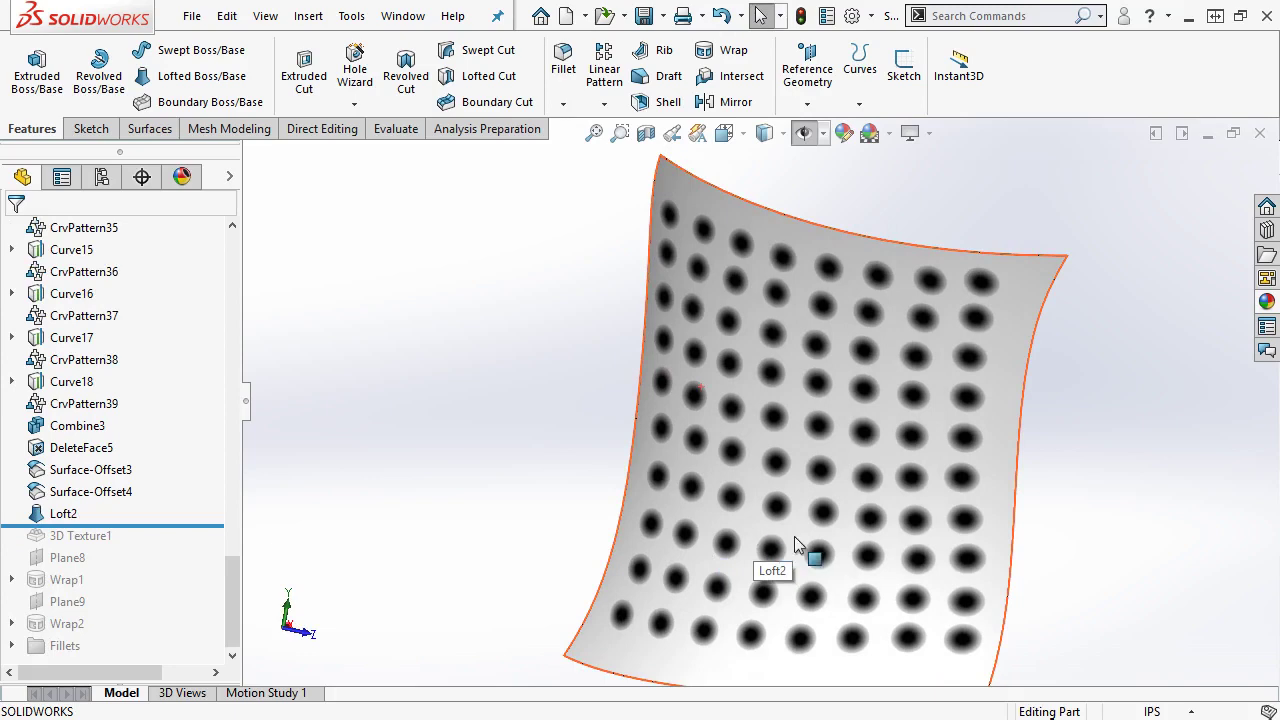
mouse_move(795, 543)
middle_mouse_down()
mouse_move(803, 457)
mouse_move(808, 523)
middle_mouse_up()
scroll(791, 514, "down", 6)
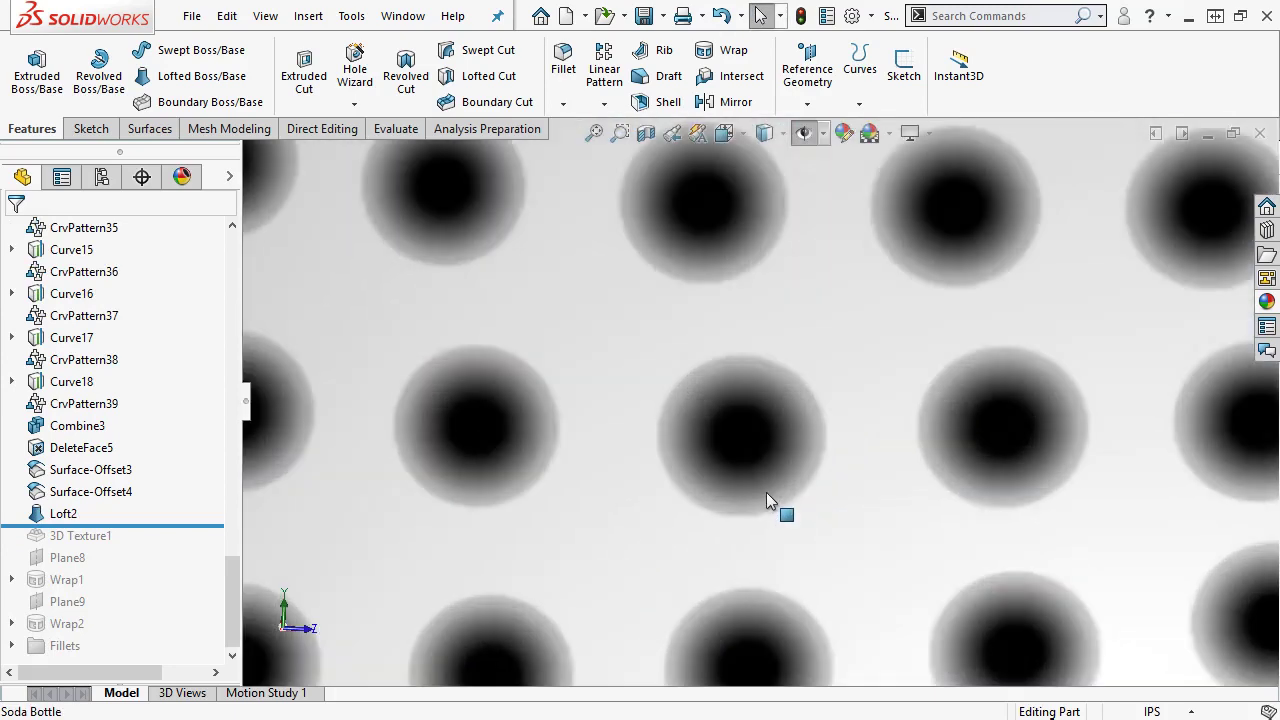
scroll(764, 490, "down", 2)
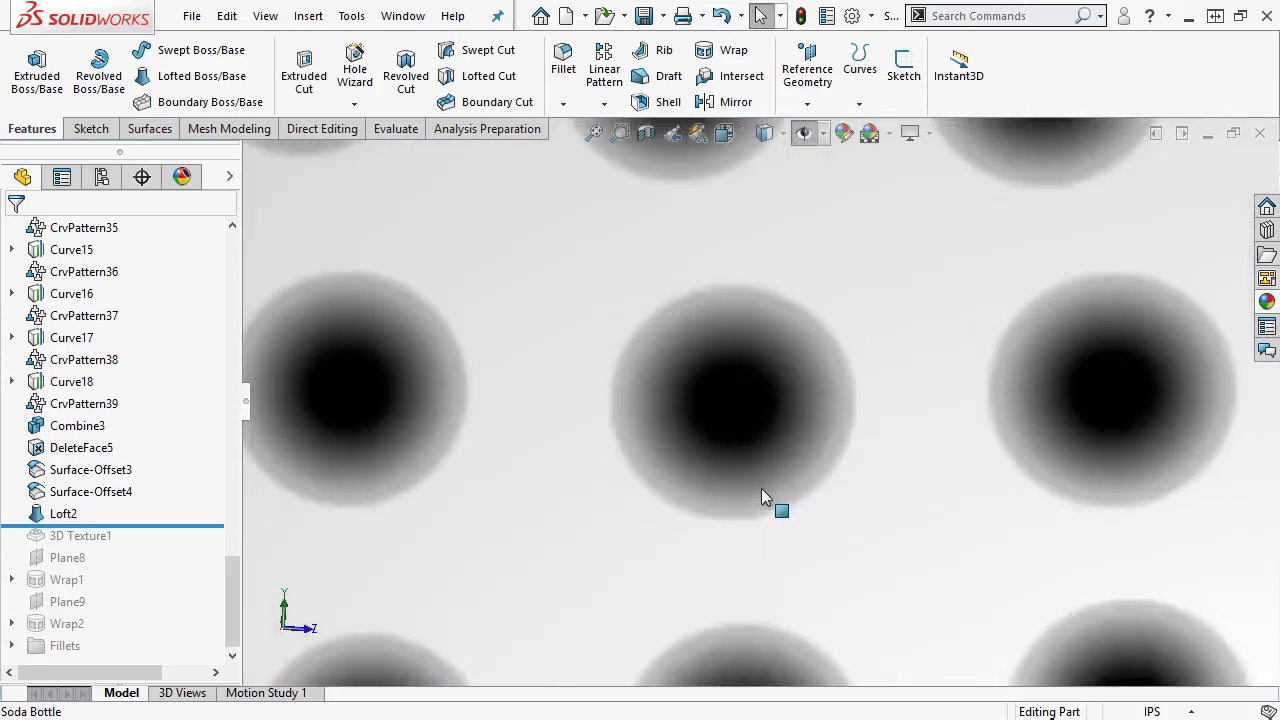
scroll(759, 491, "up", 7)
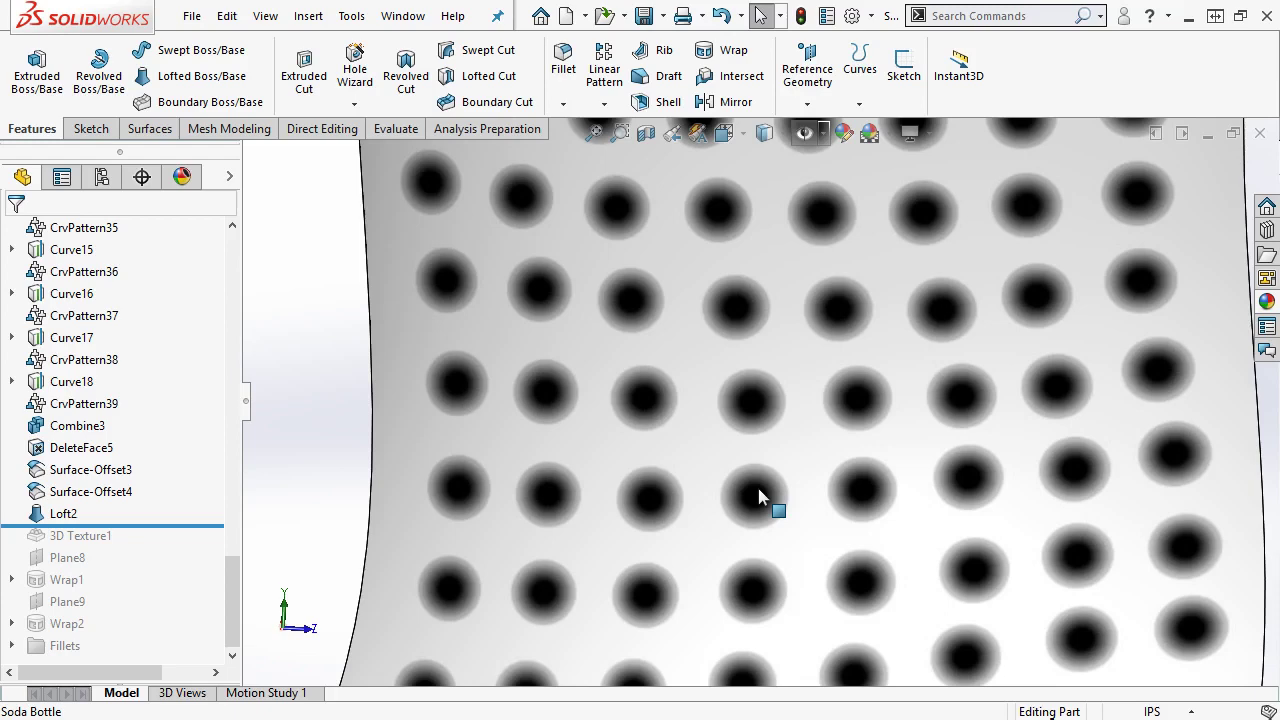
scroll(758, 494, "up", 5)
middle_click_drag(760, 503, 700, 344)
scroll(690, 330, "down", 3)
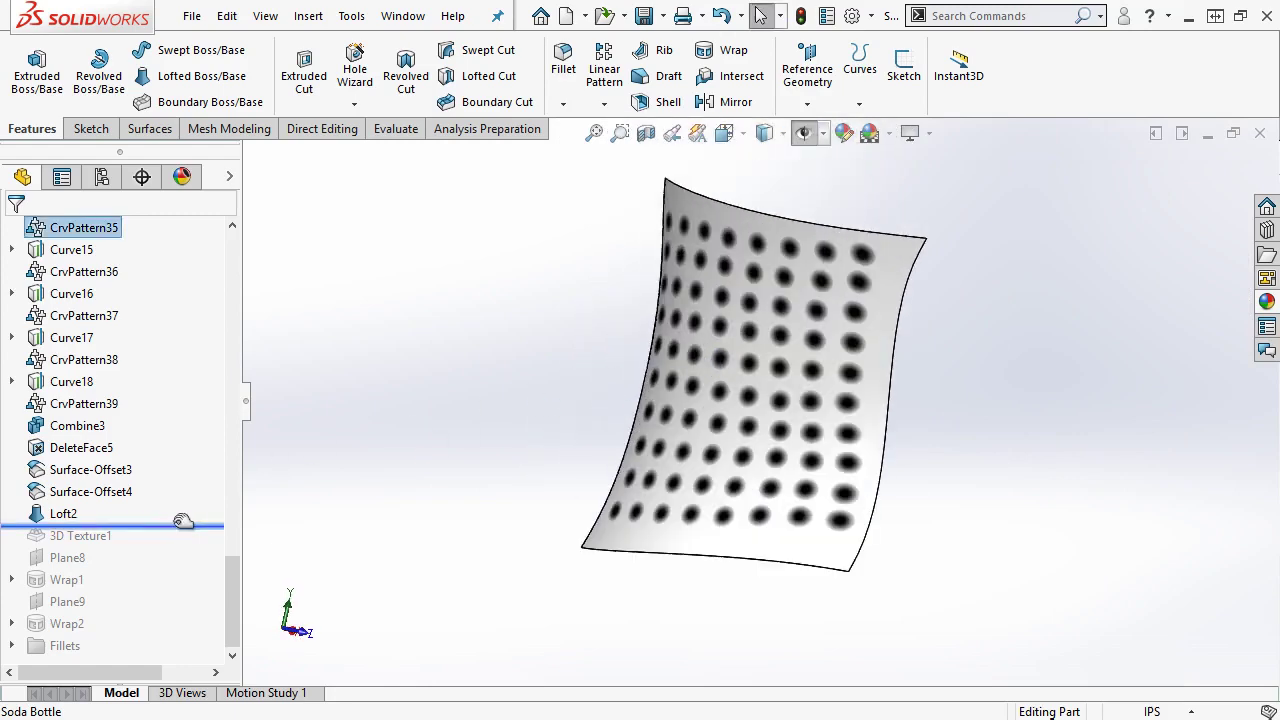
Rebuild 3D Texture1 into dome bumps and set the display style to Shaded.
left_click_drag(180, 525, 170, 546)
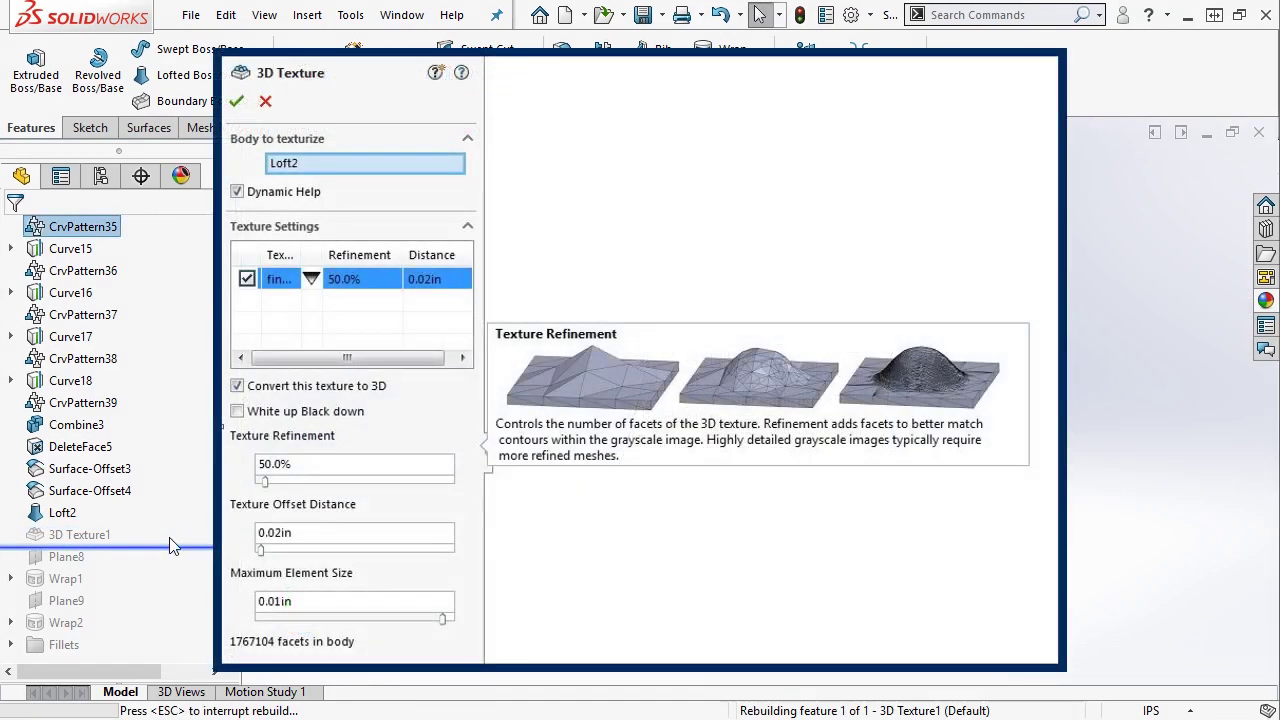
mouse_move(75, 542)
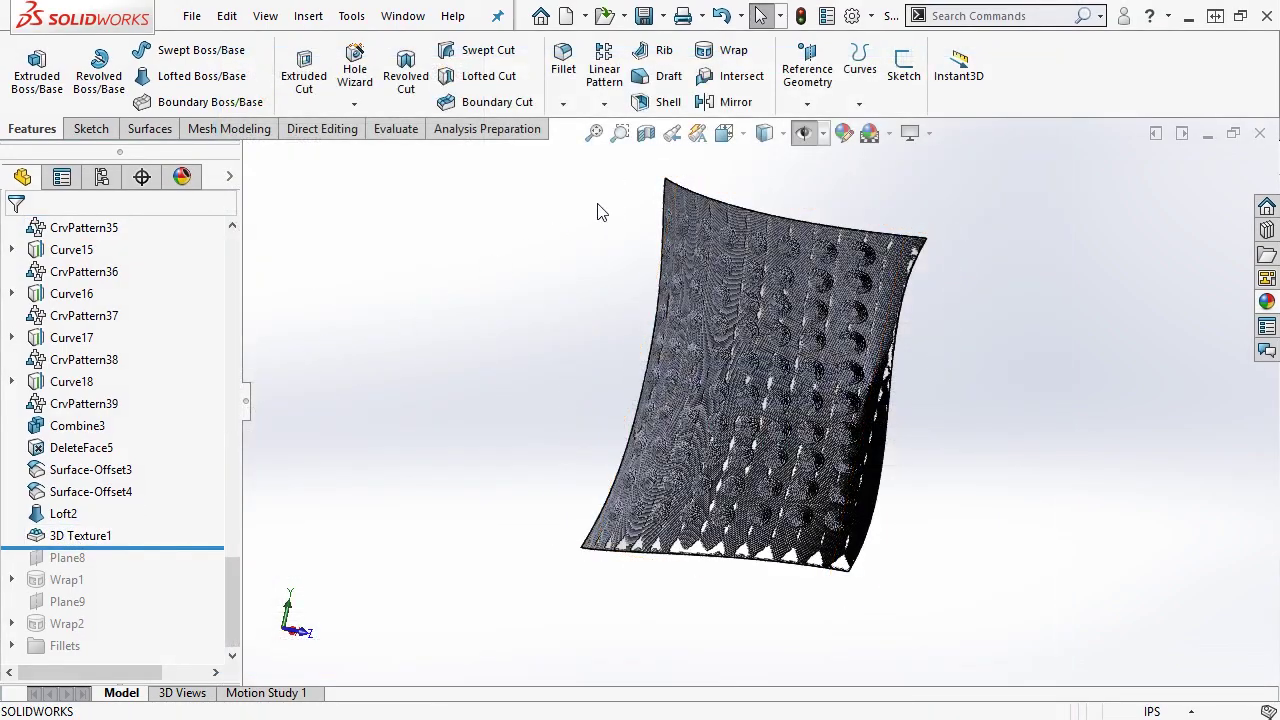
mouse_move(766, 133)
left_click(766, 162)
Inspect the bumps from a lower angle and select the DeleteFace5 body under Solid Bodies.
scroll(771, 457, "down", 5)
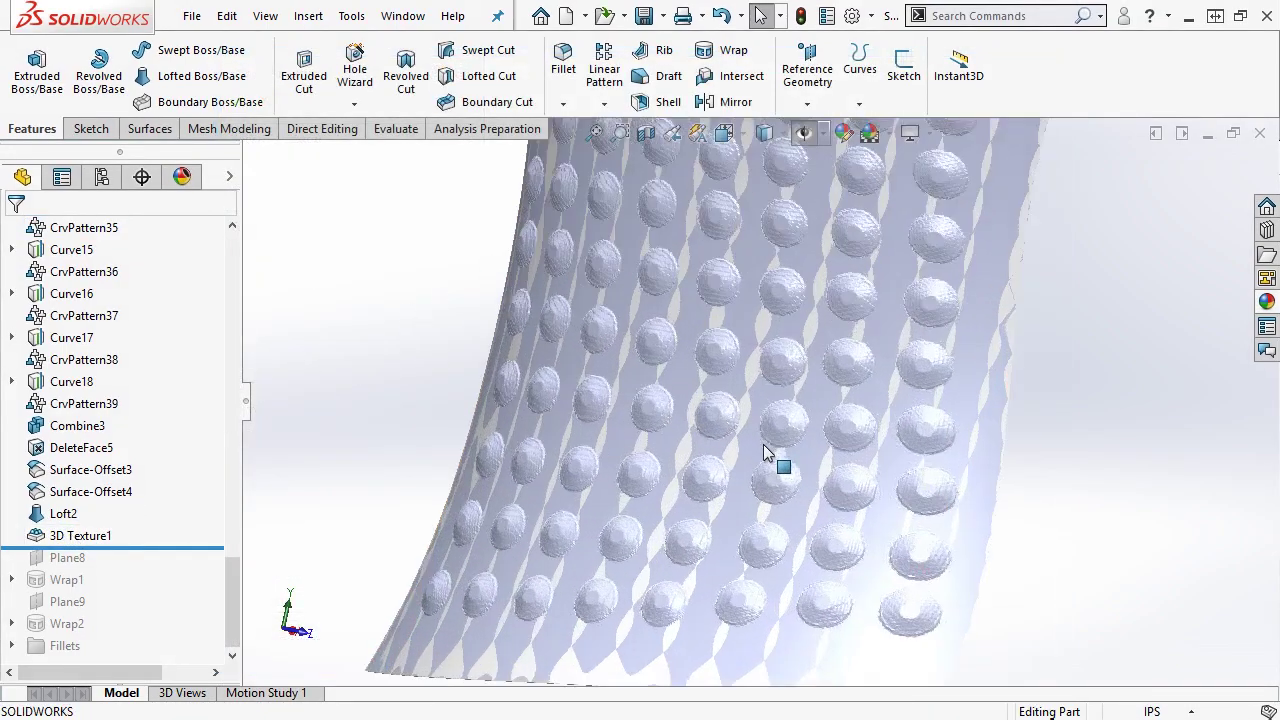
mouse_move(771, 457)
middle_mouse_down()
mouse_move(700, 290)
mouse_move(663, 289)
mouse_move(734, 360)
middle_mouse_up()
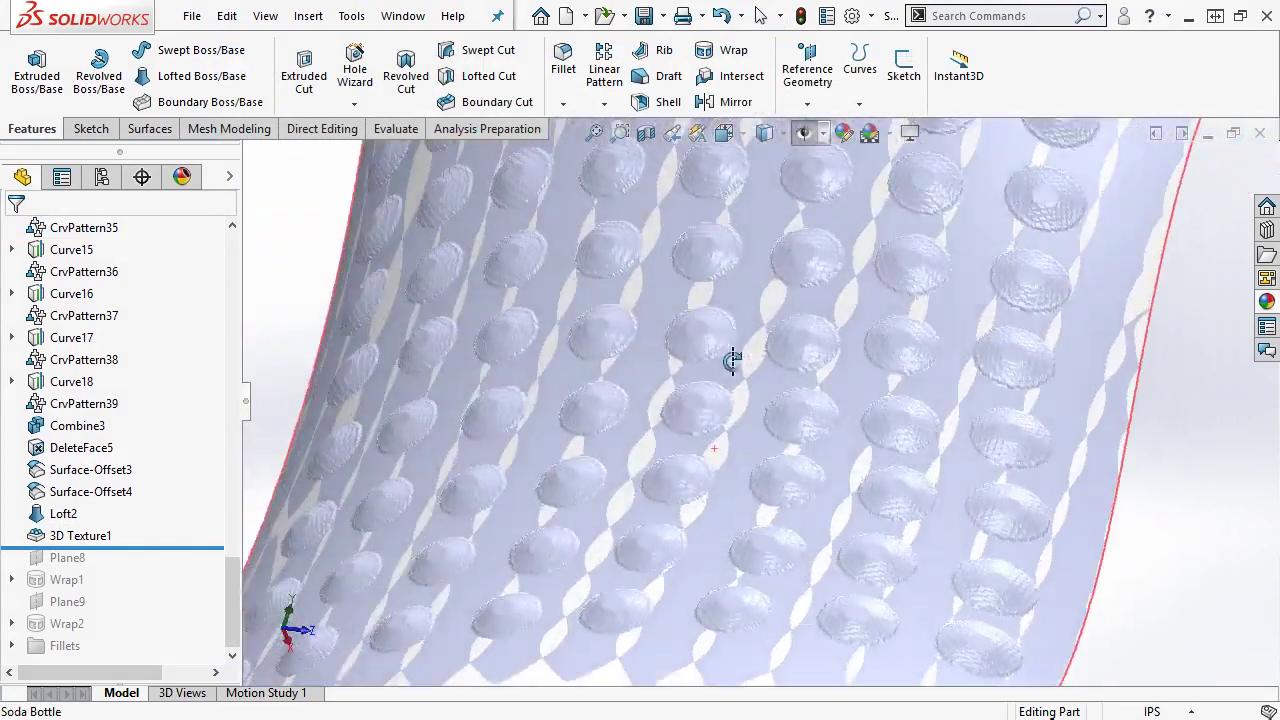
scroll(757, 429, "up", 5)
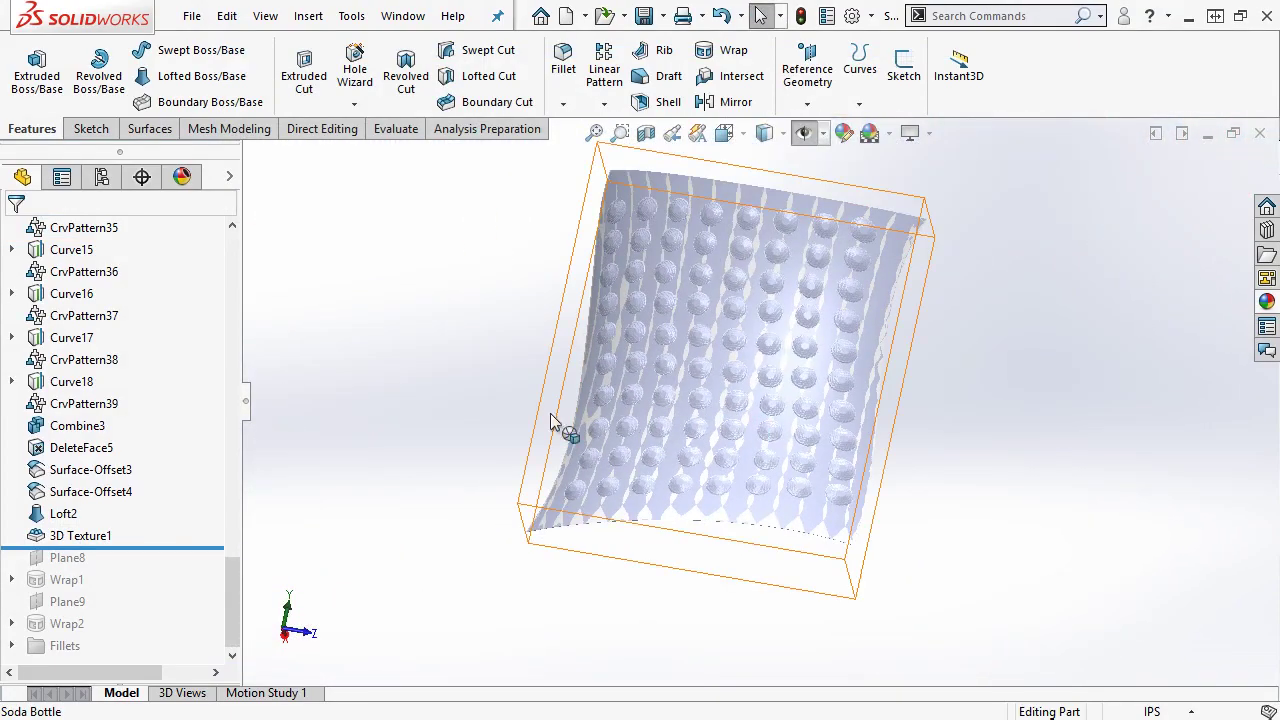
scroll(238, 580, "up", 1)
left_click_drag(238, 580, 234, 250)
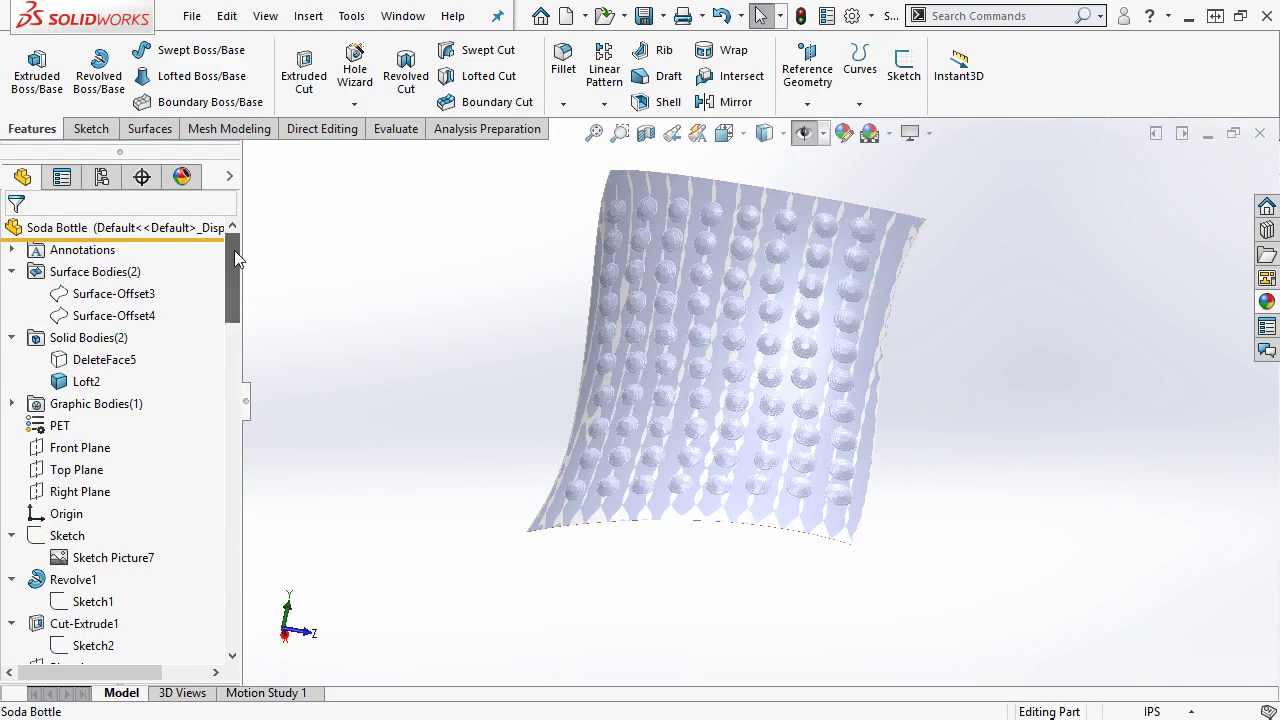
left_click(110, 359)
Show the DeleteFace5 body, clear the selection, and edit the Wrap1 logo feature.
left_click(122, 331)
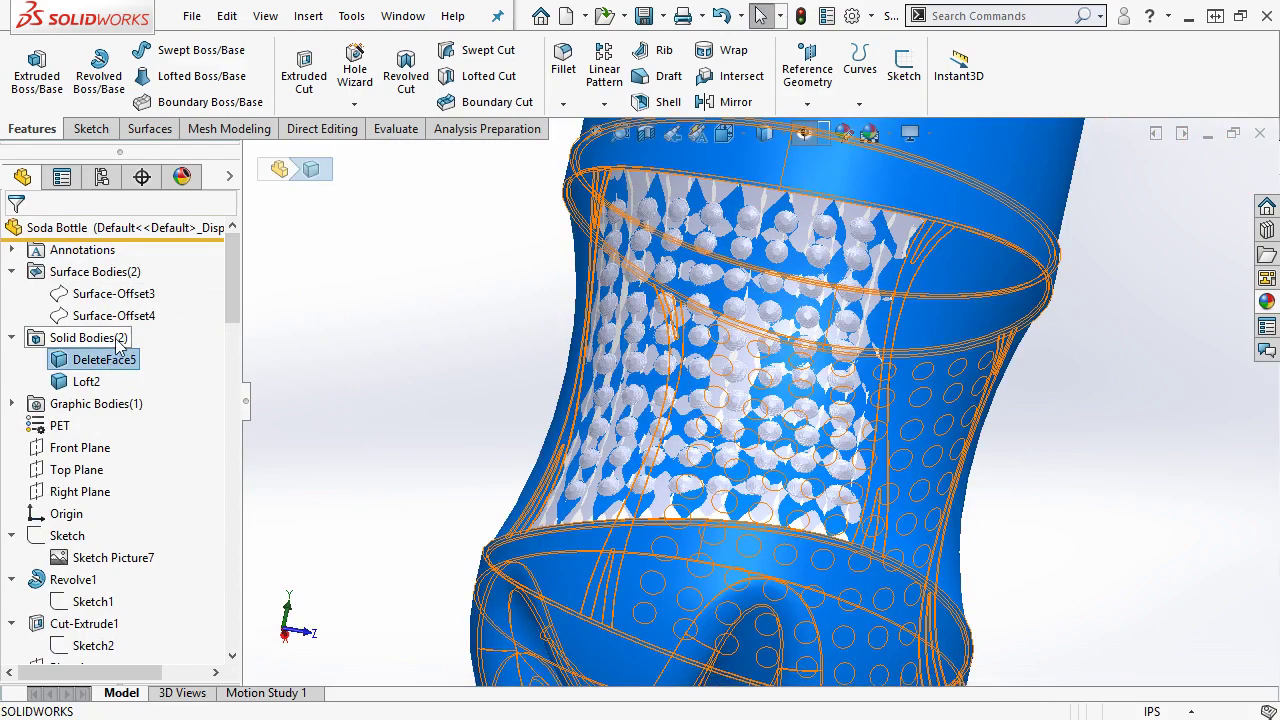
left_click(415, 352)
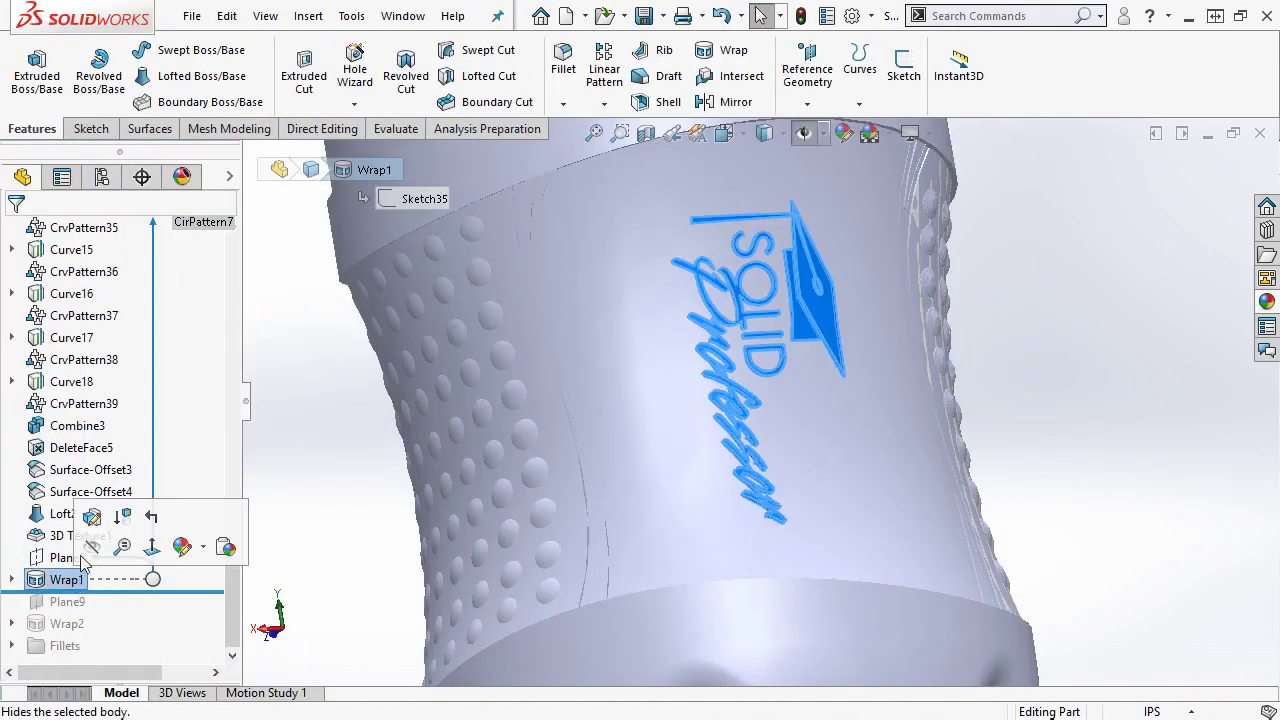
left_click(91, 515)
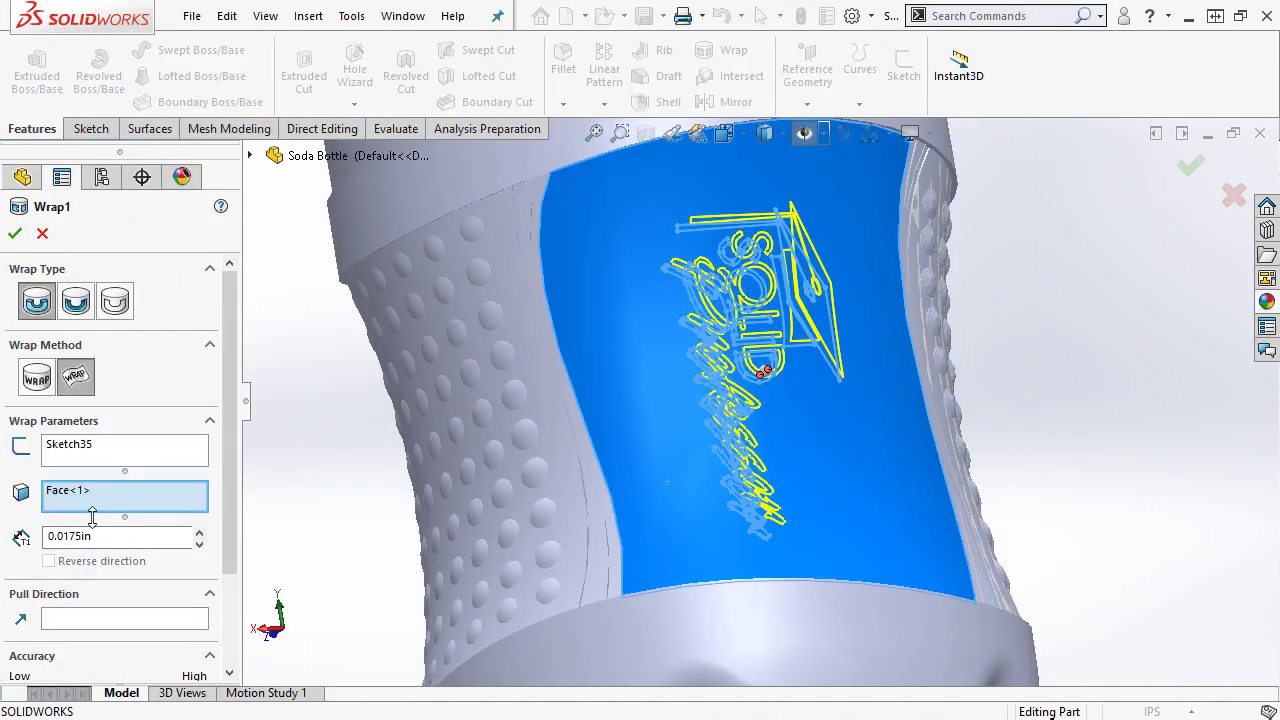
Confirm the Wrap1 logo wrap and roll forward through Plane9 and Wrap2.
left_click(15, 234)
left_click_drag(232, 494, 232, 623)
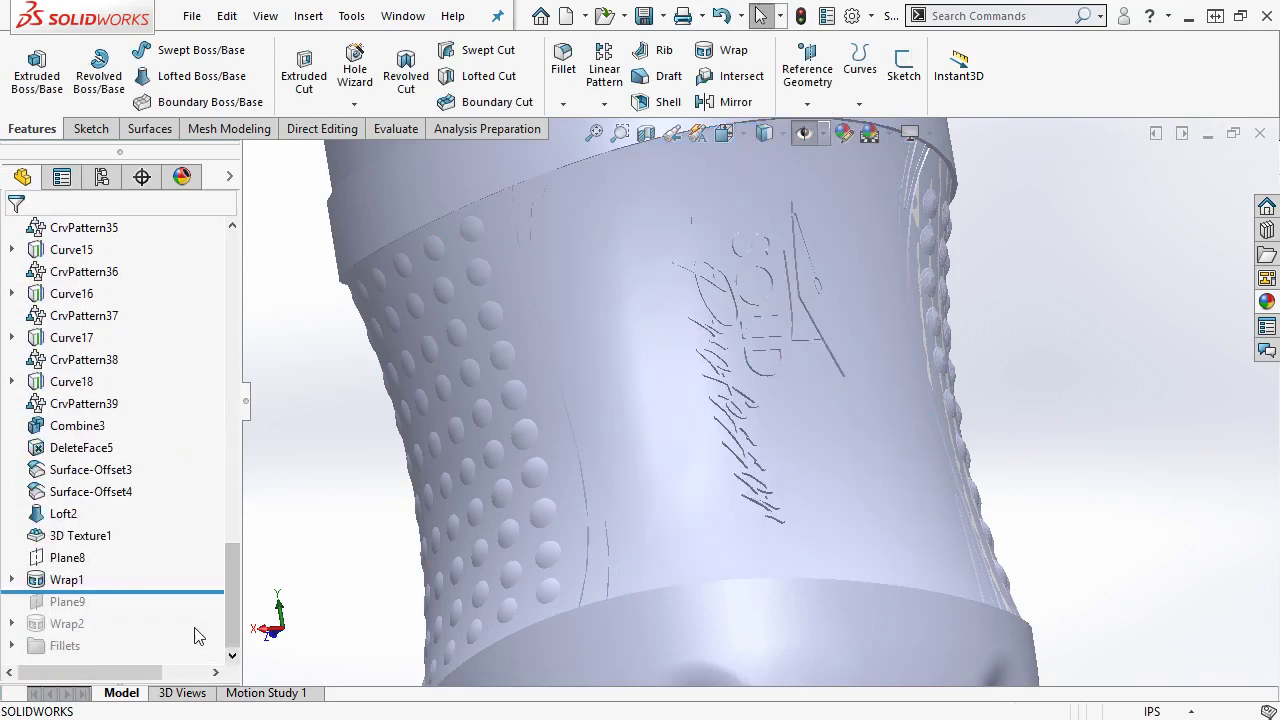
left_click_drag(175, 594, 171, 634)
middle_click_drag(374, 558, 577, 518)
Roll forward through Fillets and view the finished bottle from the front, then isometric.
left_click_drag(180, 636, 177, 653)
key("ctrl+1")
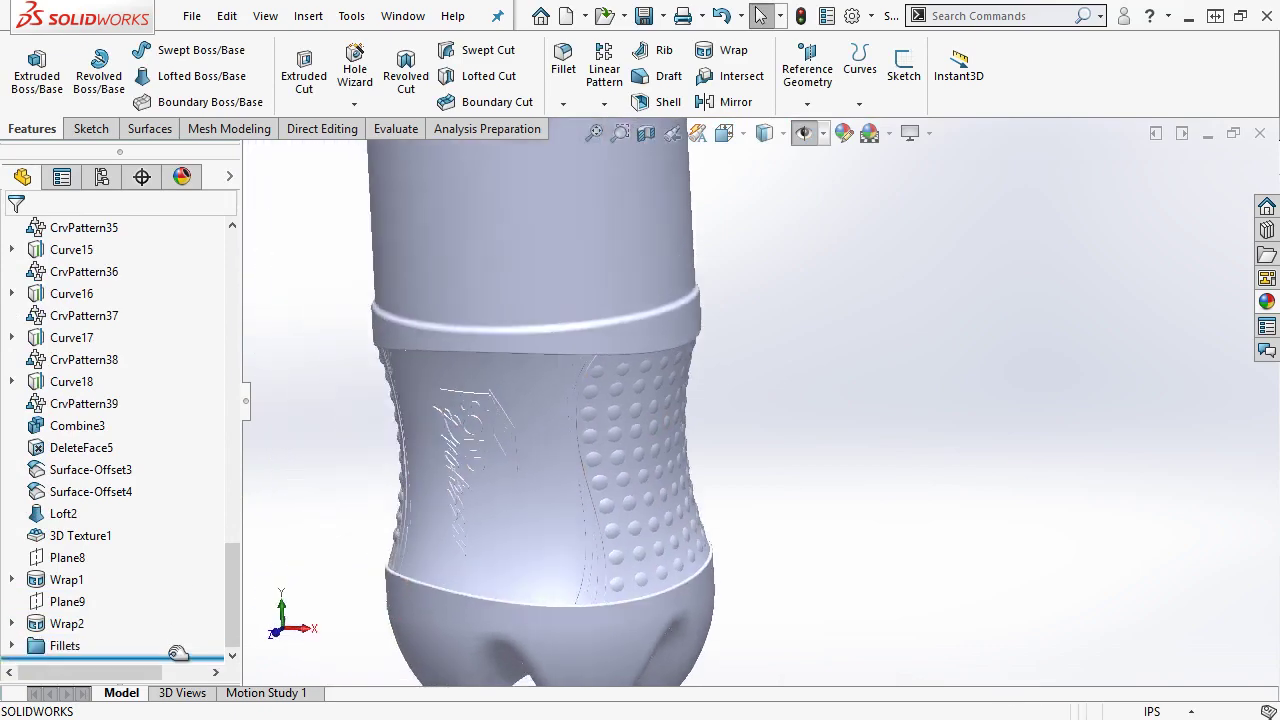
scroll(732, 425, "down", 5)
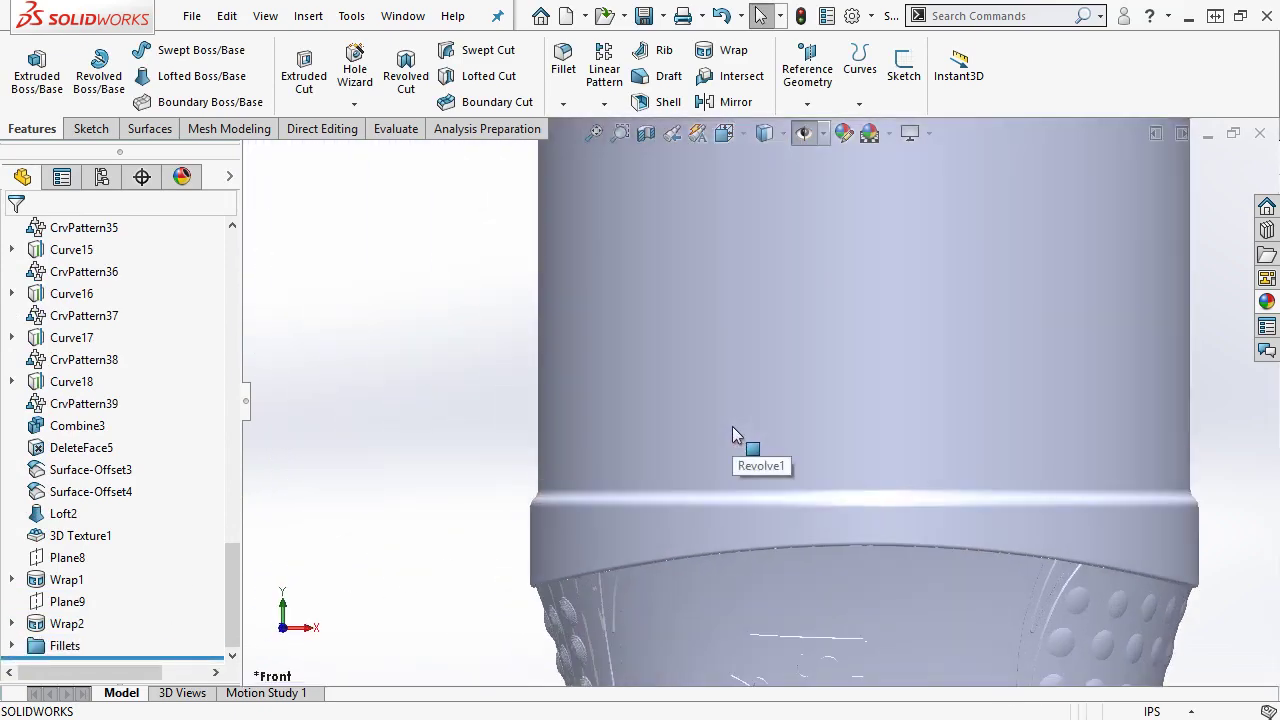
key("ctrl+7")
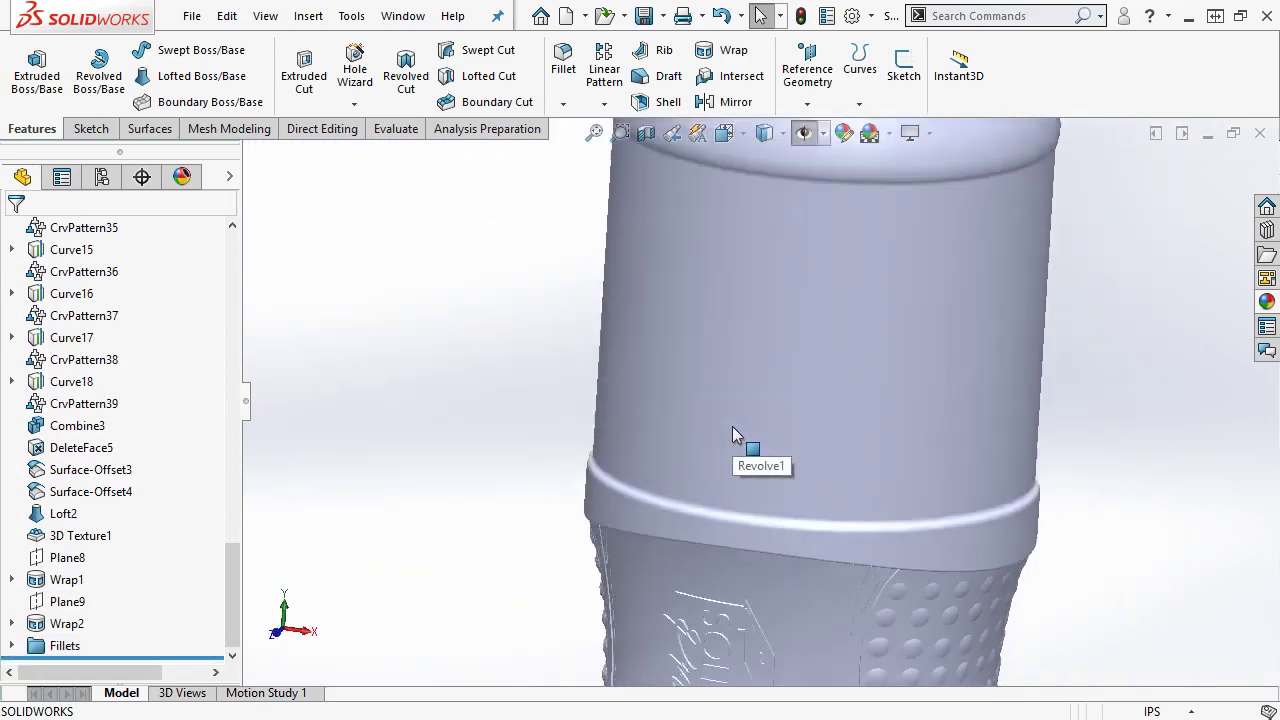